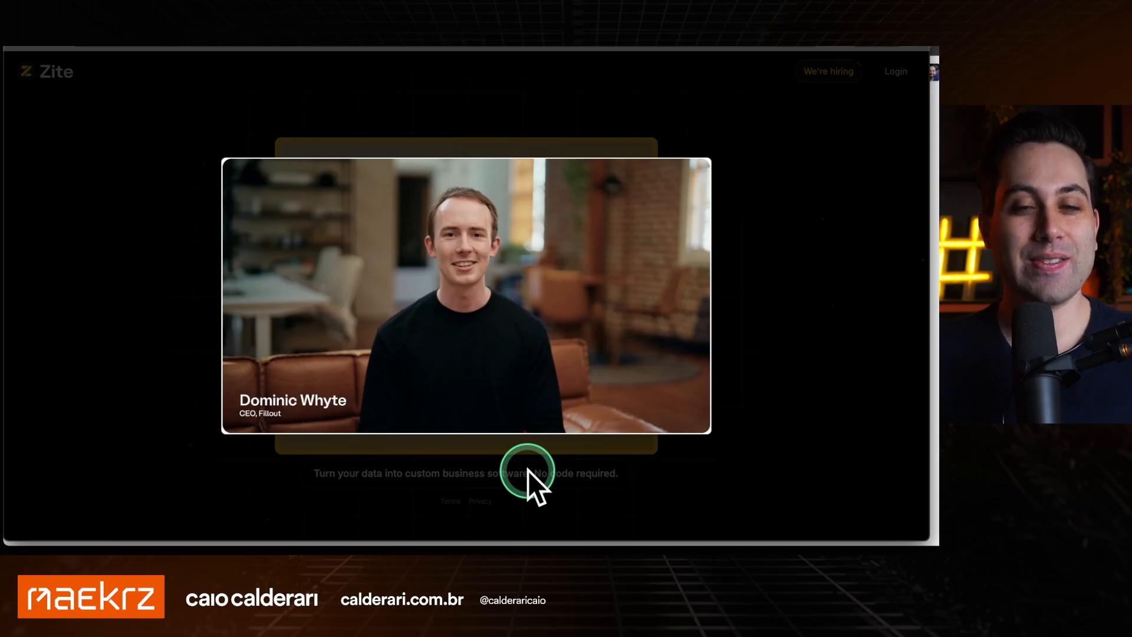
Play the Zite intro video with its sound muted and pause it on the Feature Requests demo
mouse_move(466, 383)
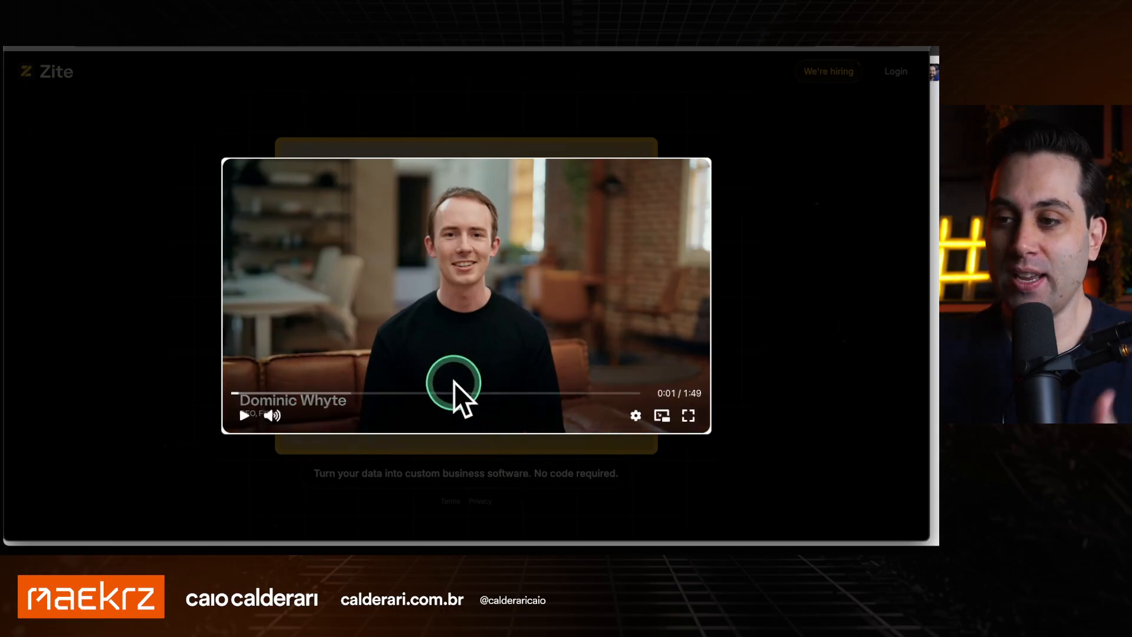
left_click(289, 394)
left_click(273, 415)
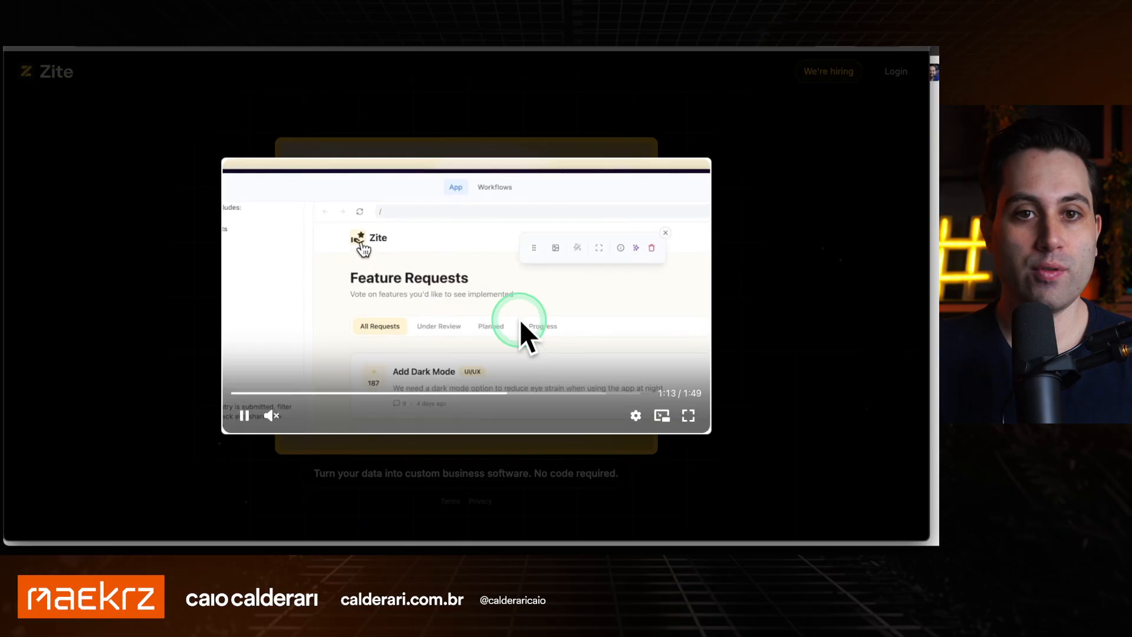
left_click(547, 276)
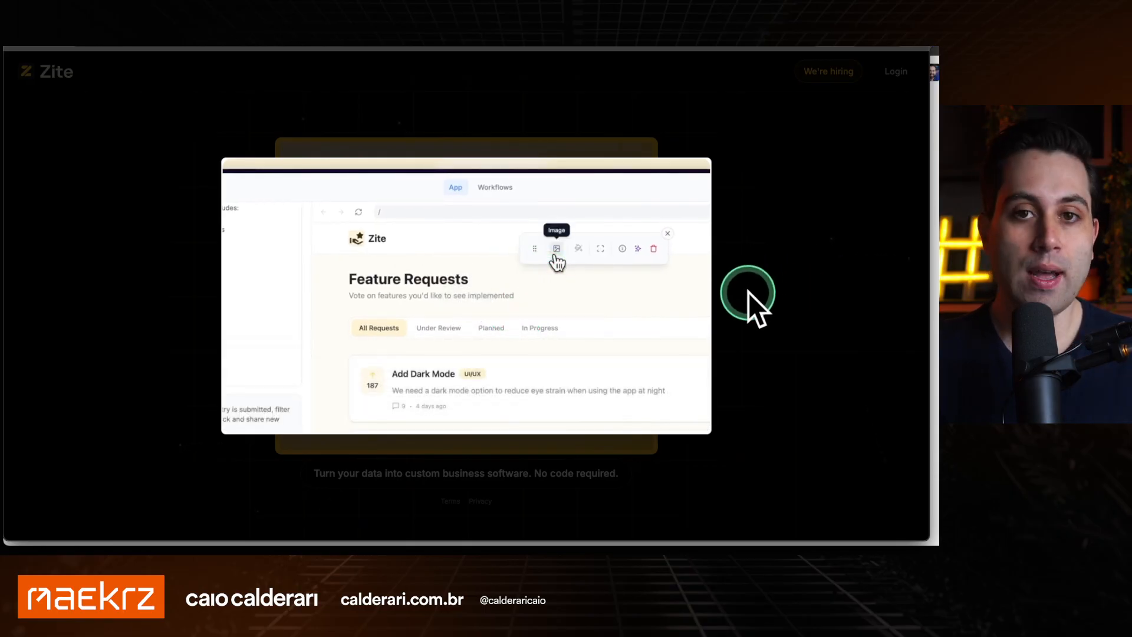
mouse_move(605, 250)
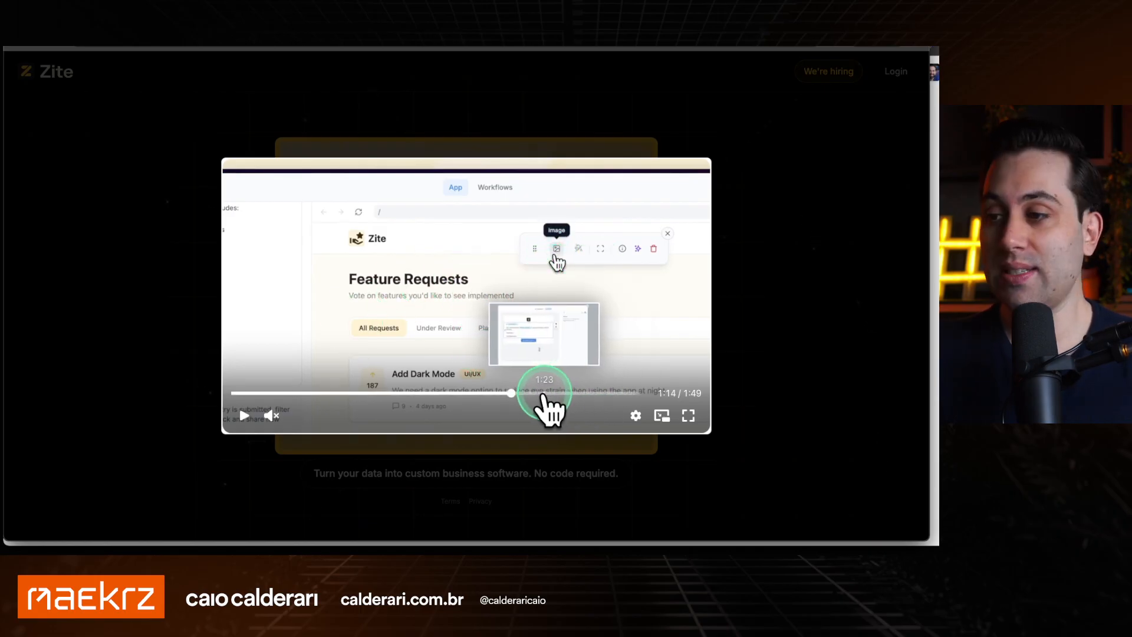
Skim the intro video at several points, including 0:58, 0:45 and 1:33, and close the video
left_click(548, 393)
left_click(453, 393)
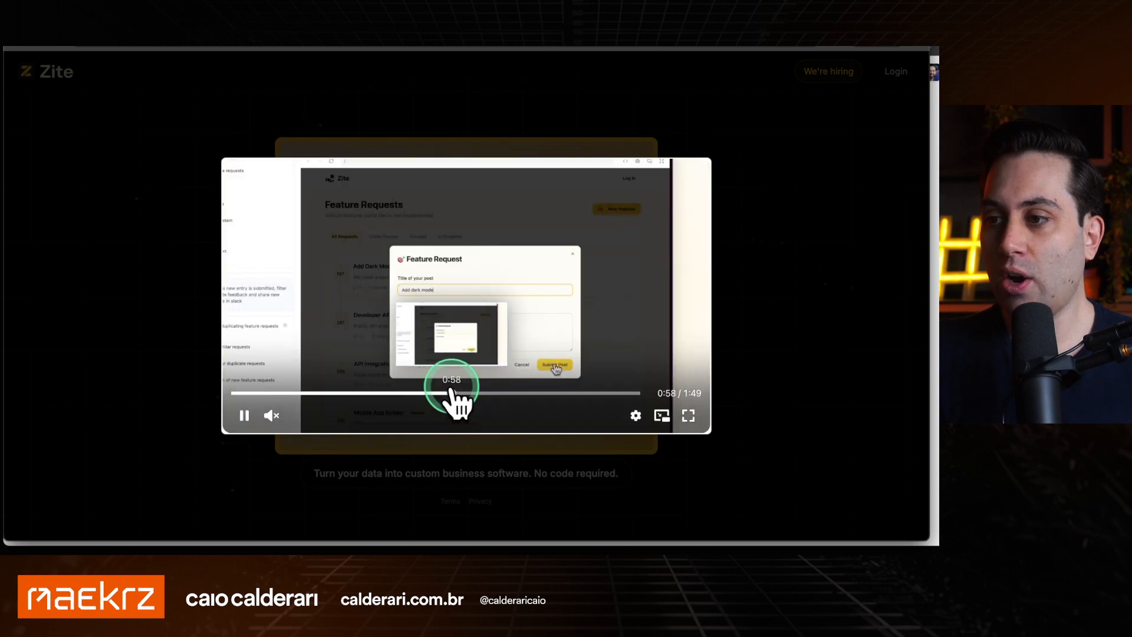
left_click(400, 393)
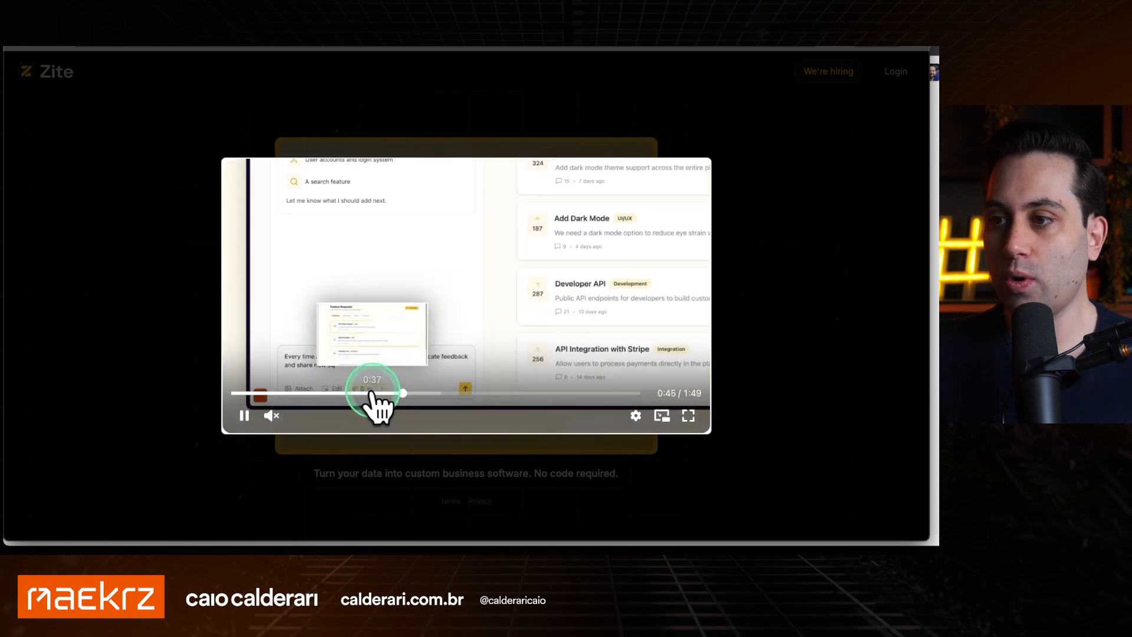
left_click(580, 393)
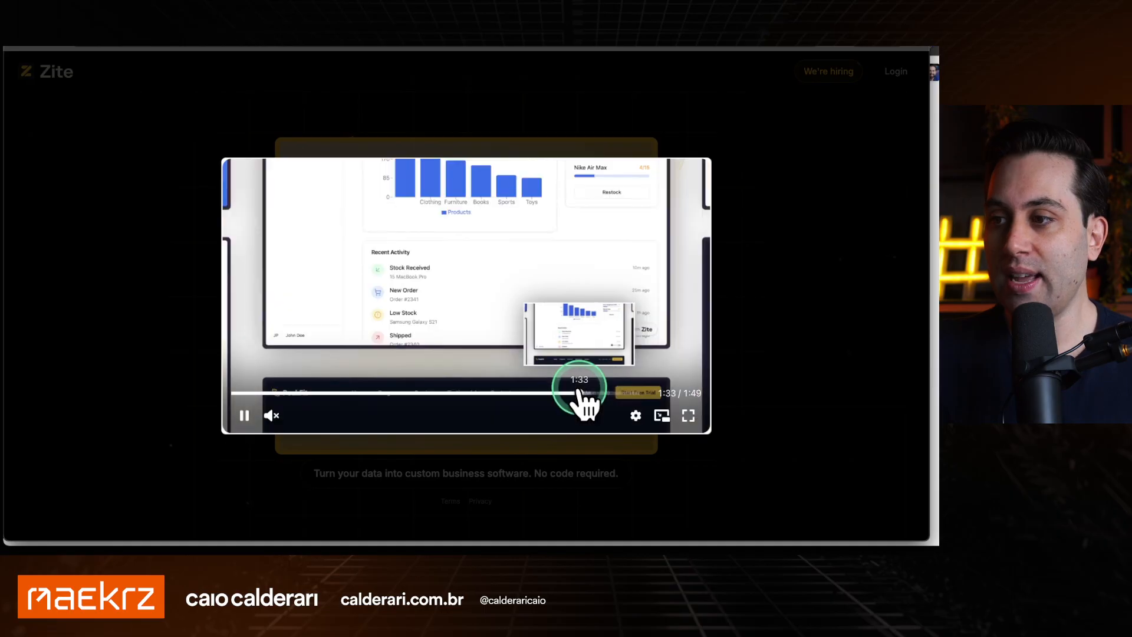
left_click(879, 237)
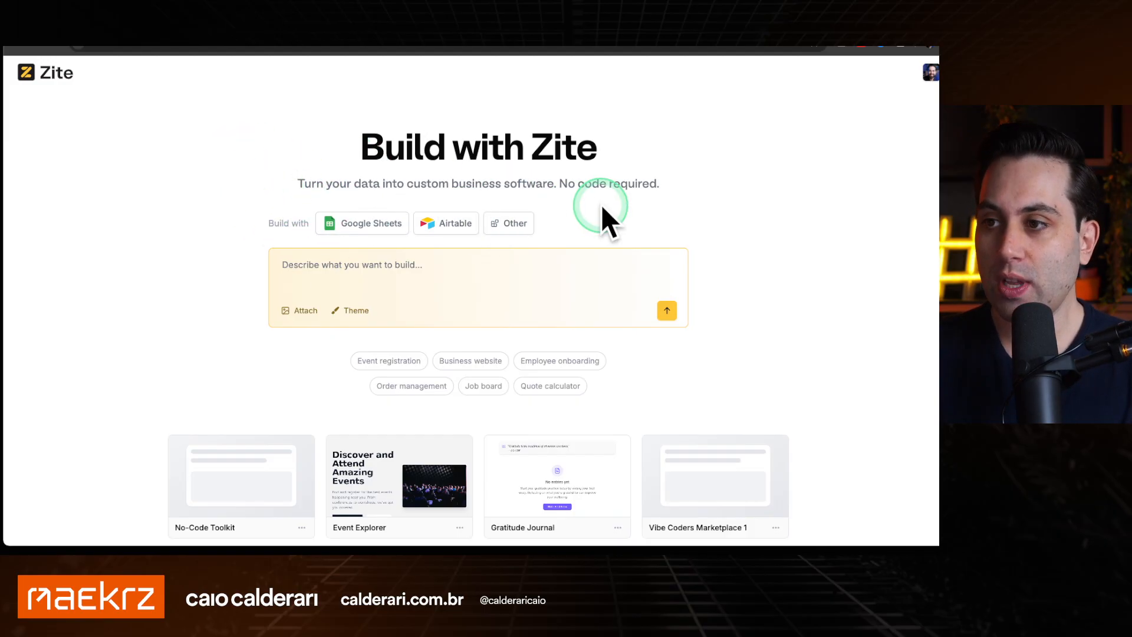
Examine the other plugins an app can integrate with and close the plugin selection without choosing any
key("ctrl+plus")
key("ctrl+plus")
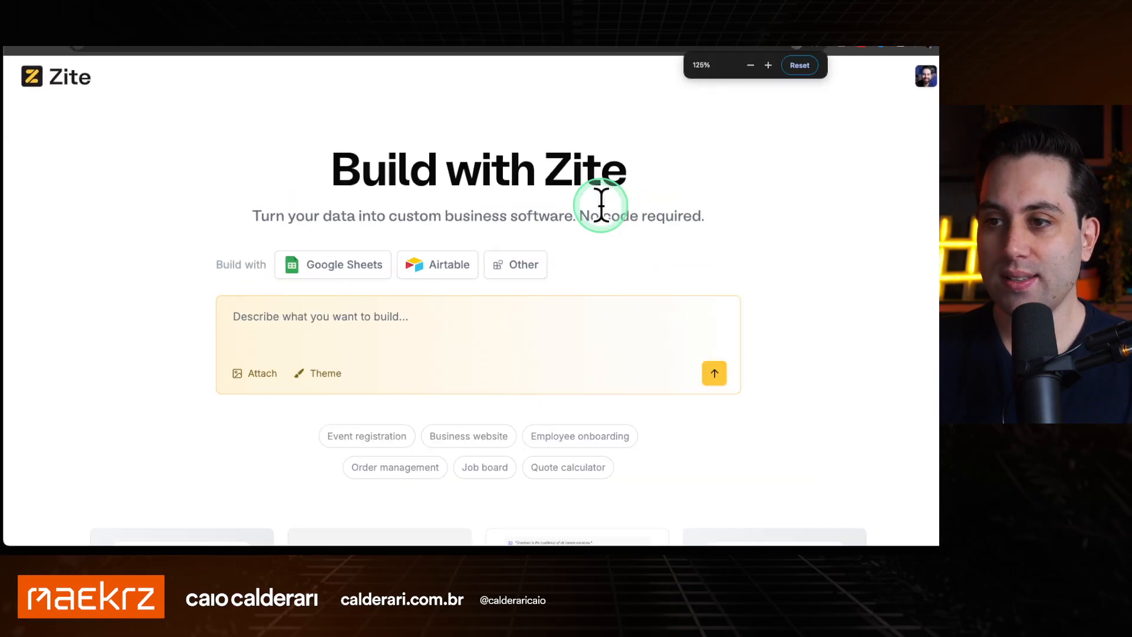
key("ctrl+plus")
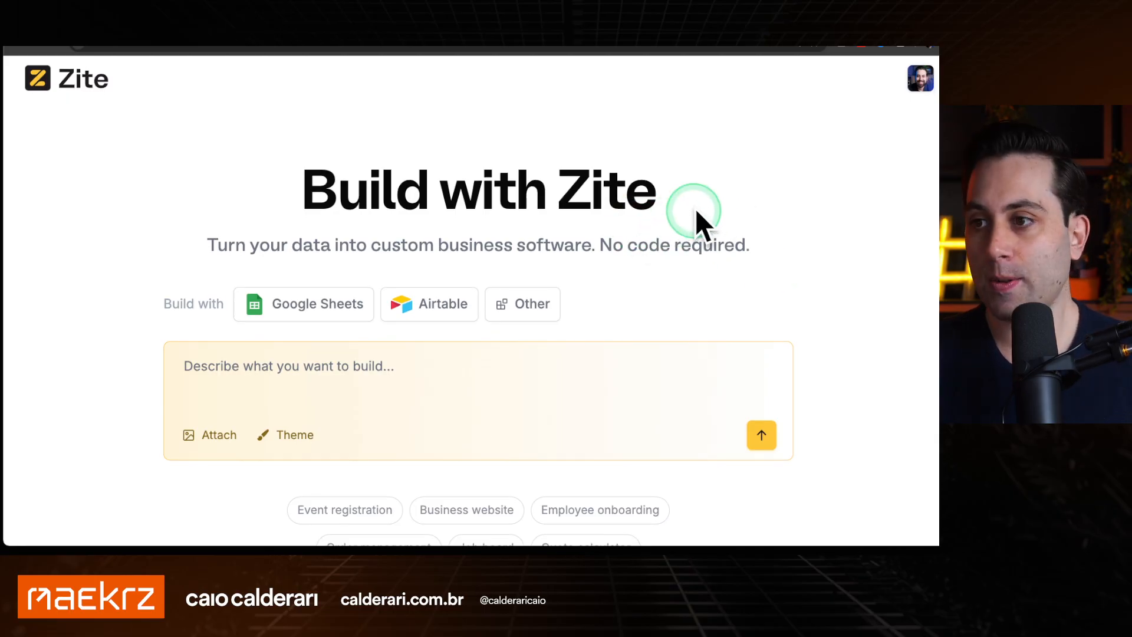
scroll(732, 218, "down", 1)
scroll(731, 218, "up", 1)
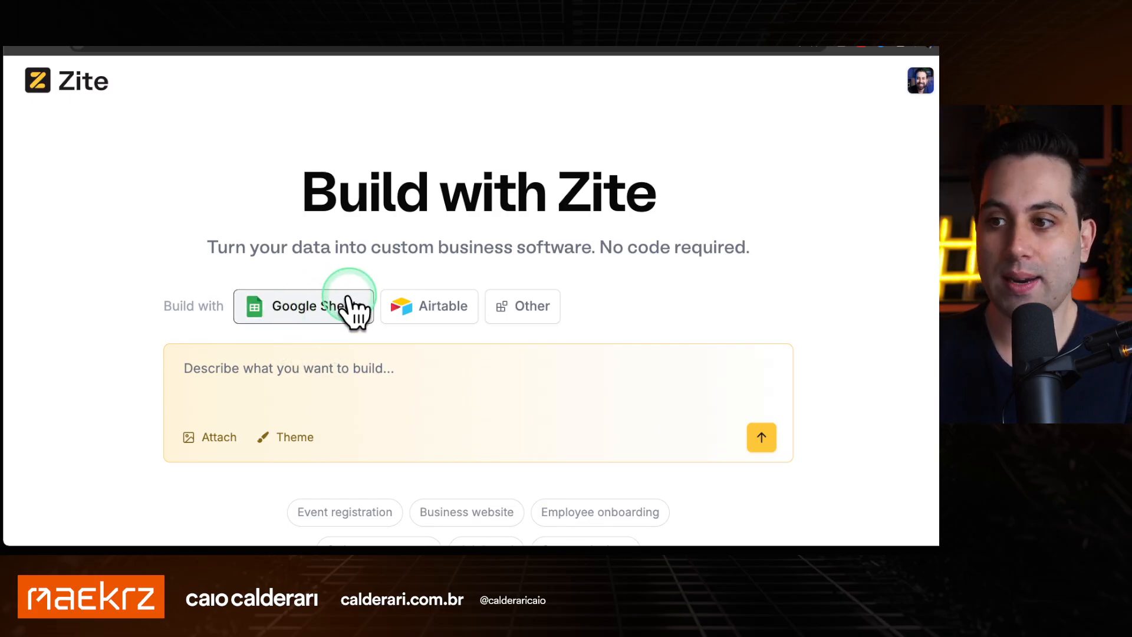
left_click(531, 308)
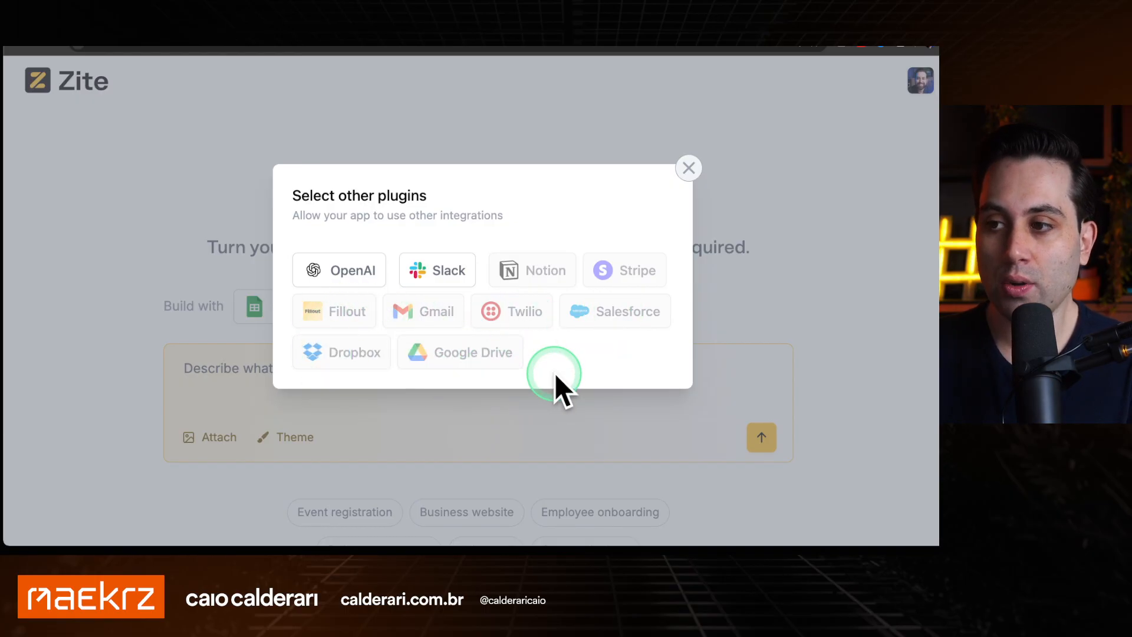
left_click(688, 170)
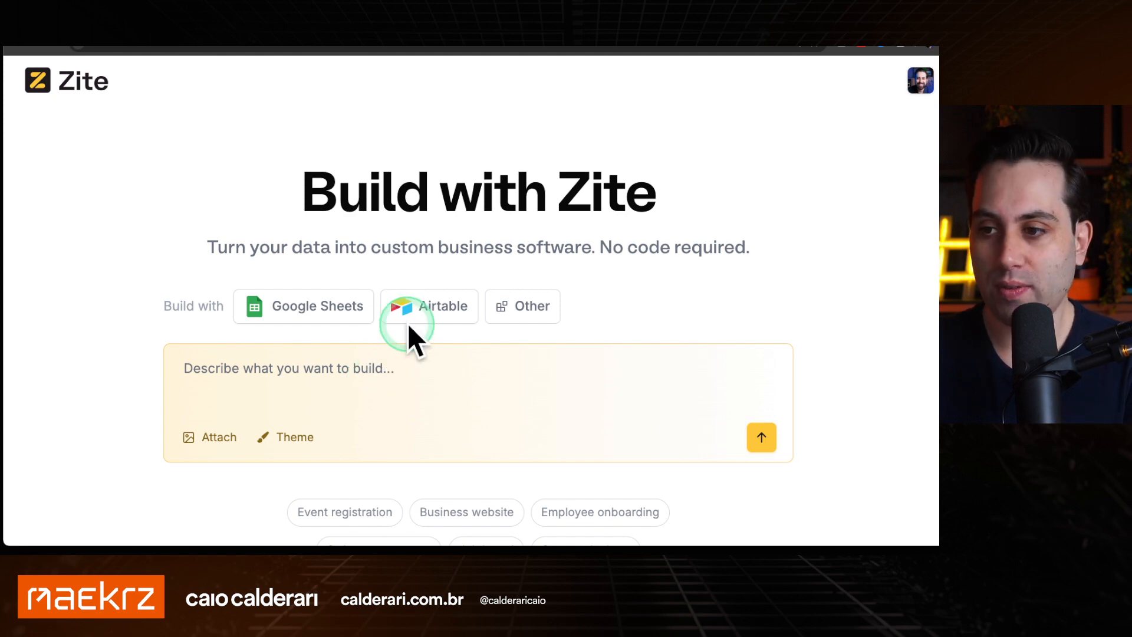
Examine the Airtable connection setup with its account choice and close it without connecting
scroll(408, 323, "down", 2)
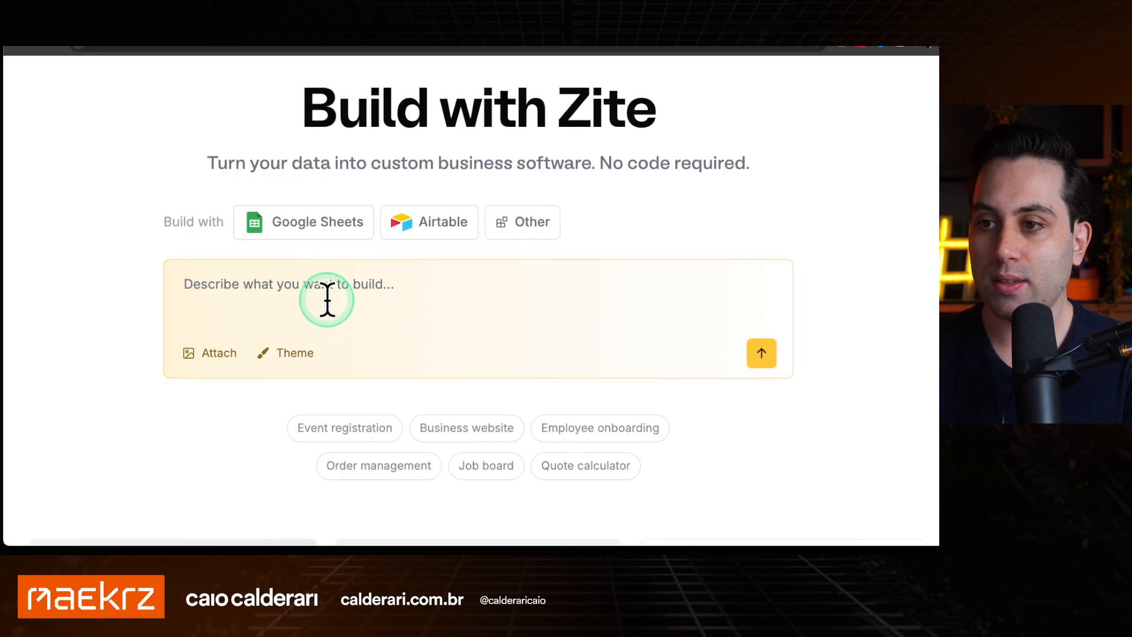
left_click(402, 230)
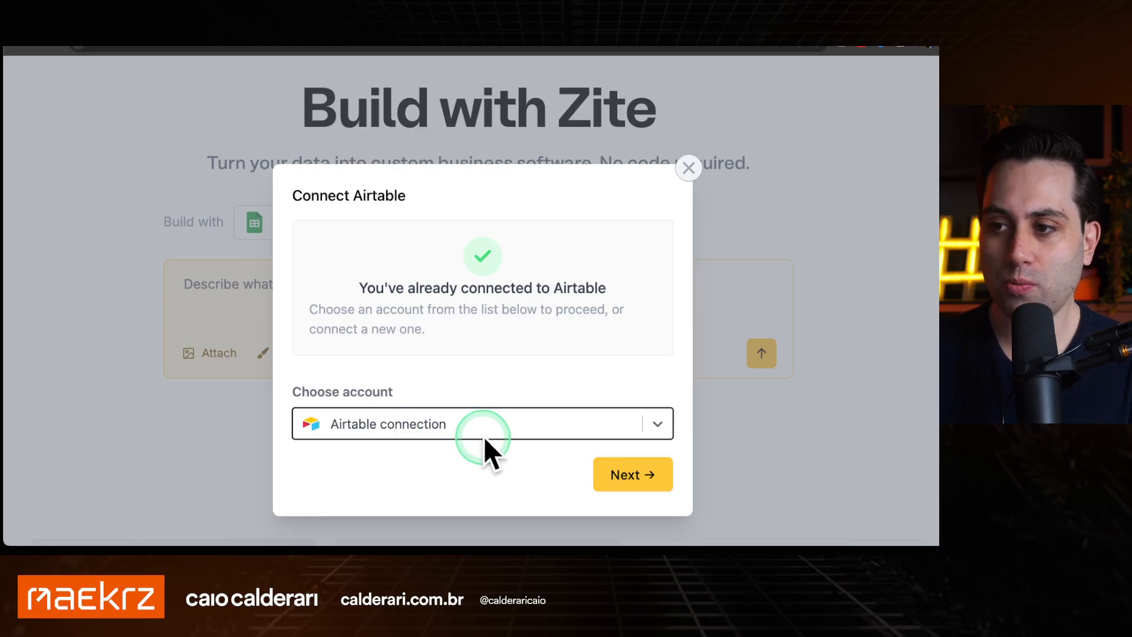
left_click(641, 478)
left_click(621, 262)
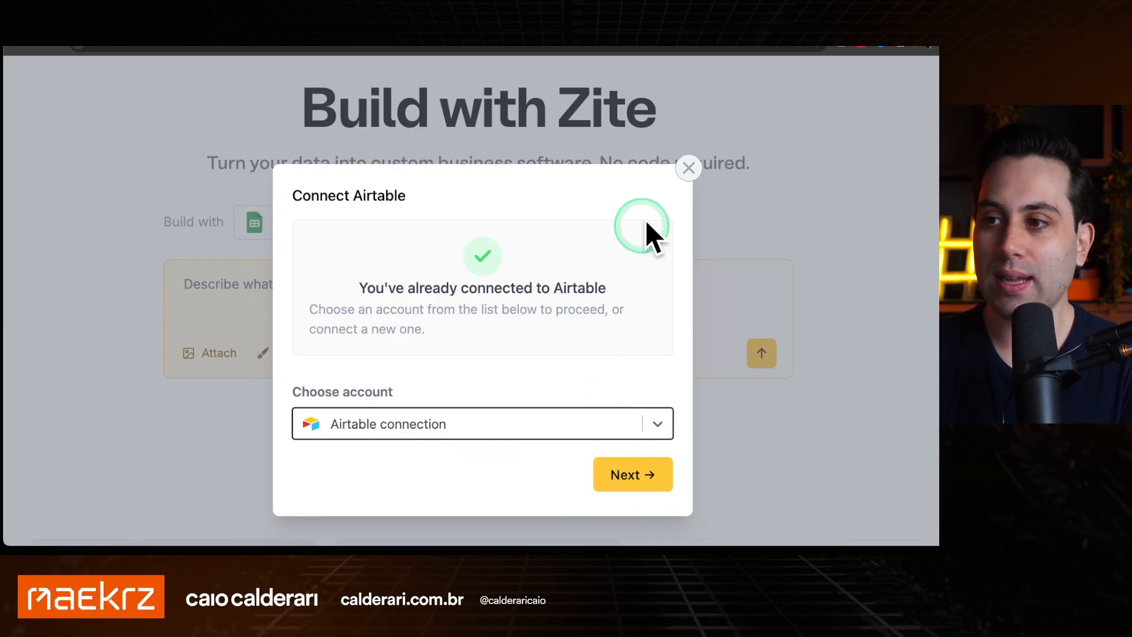
left_click(689, 169)
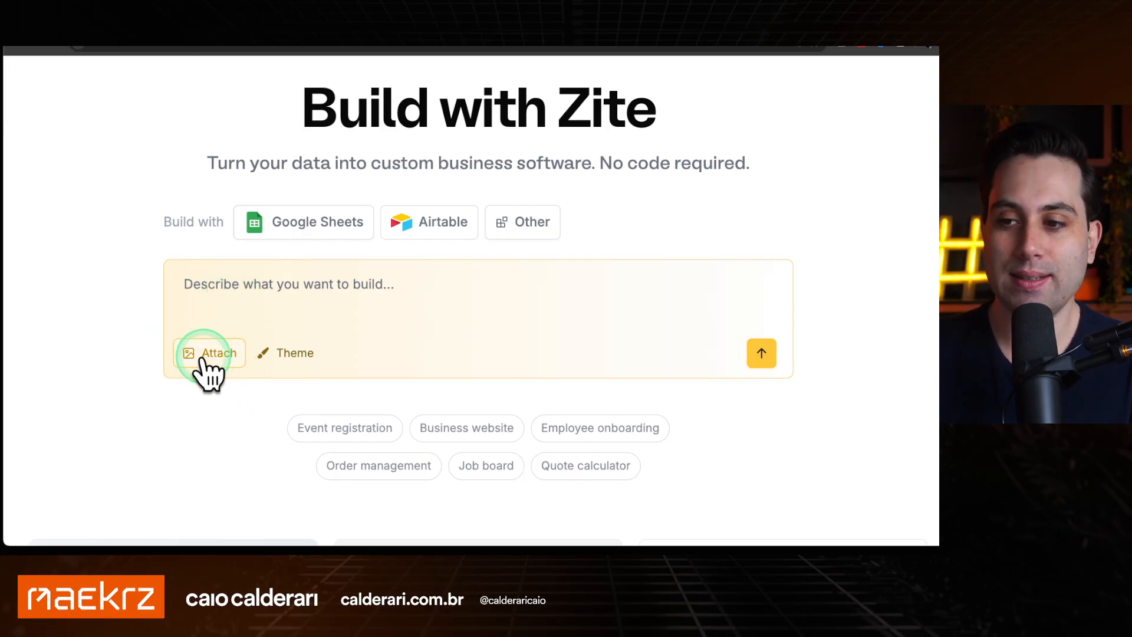
Examine the full range of app themes, compare their styles, and close the theme selection without picking one
left_click(299, 356)
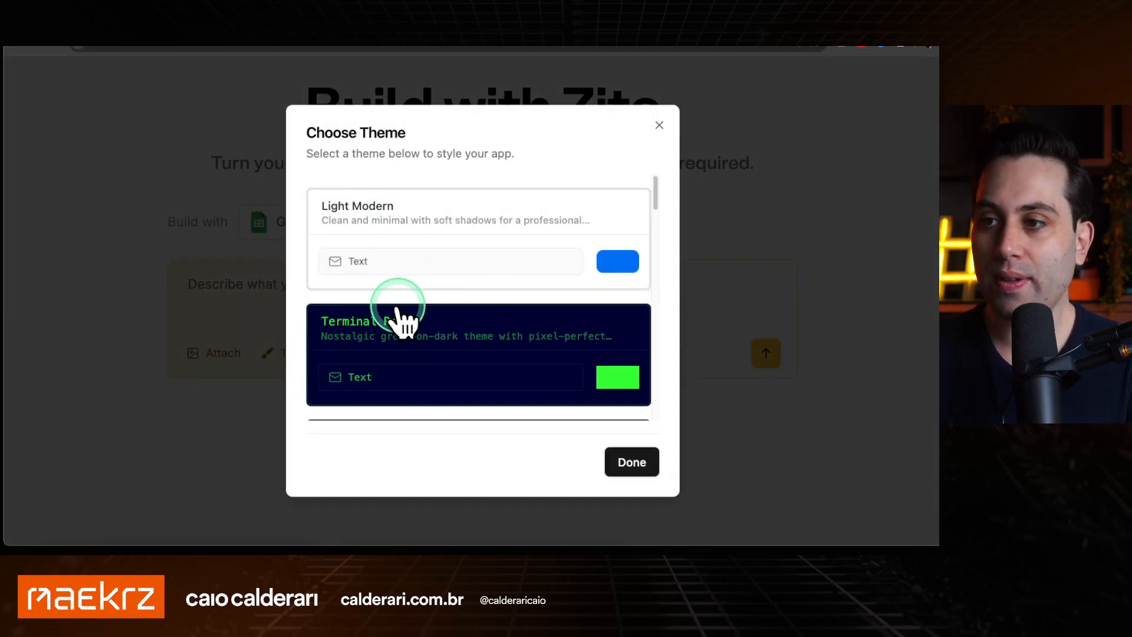
scroll(419, 324, "down", 3)
scroll(419, 316, "down", 10)
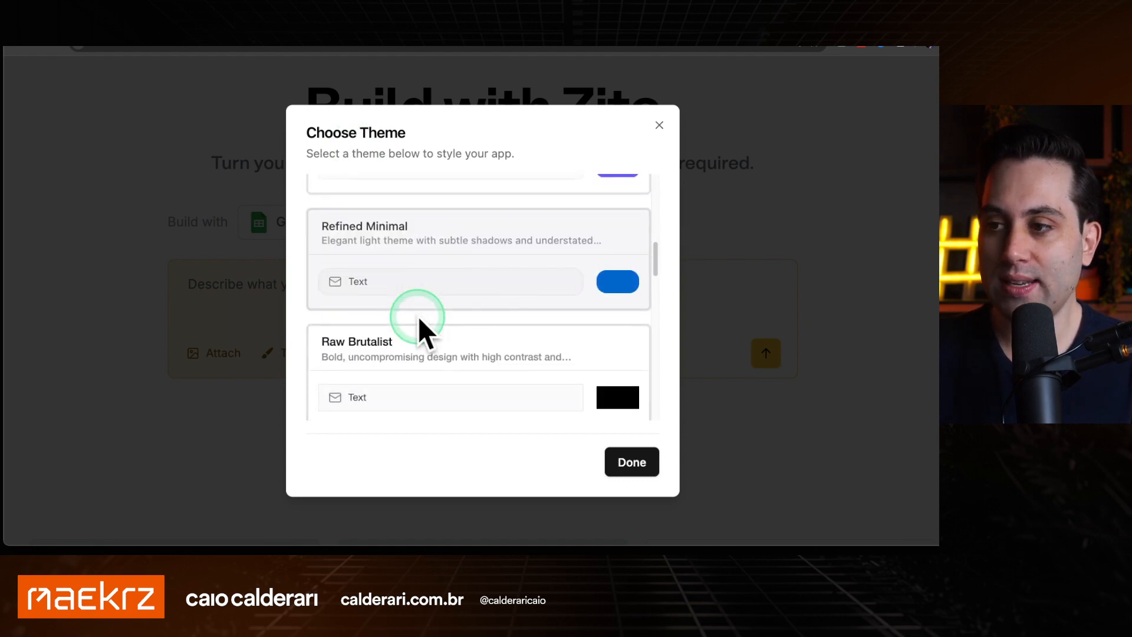
scroll(419, 316, "down", 2)
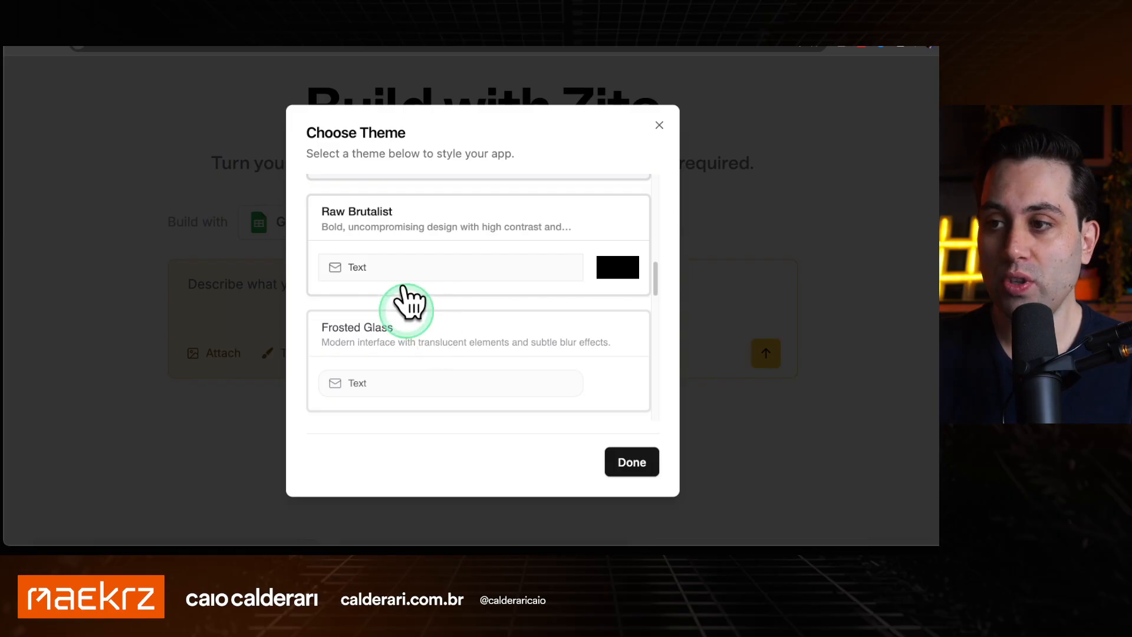
scroll(427, 291, "down", 4)
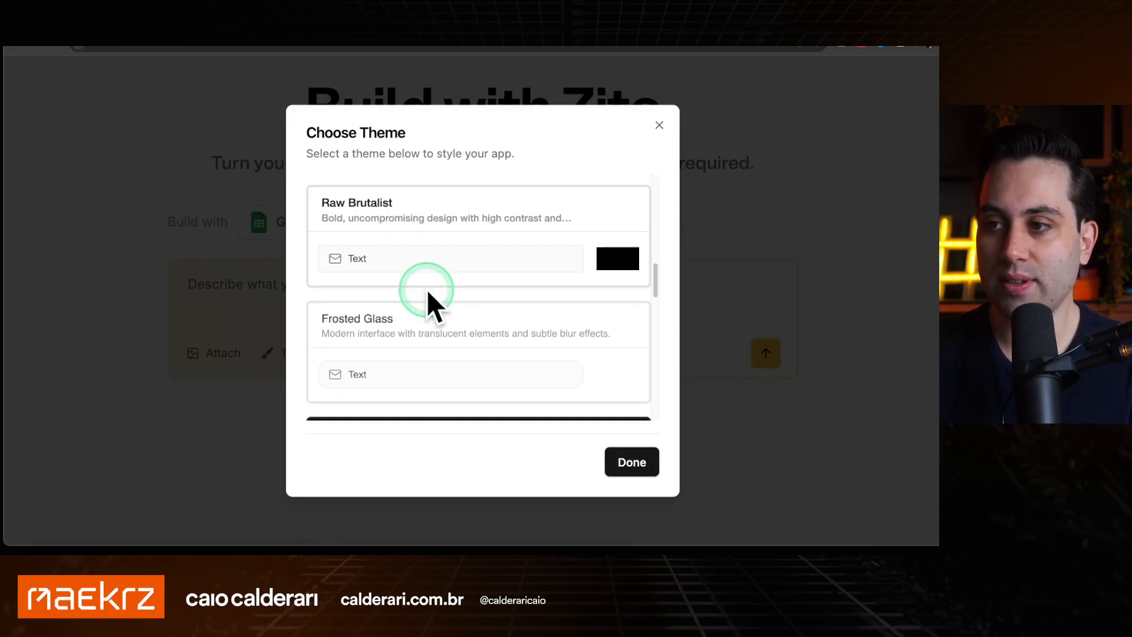
scroll(425, 293, "down", 3)
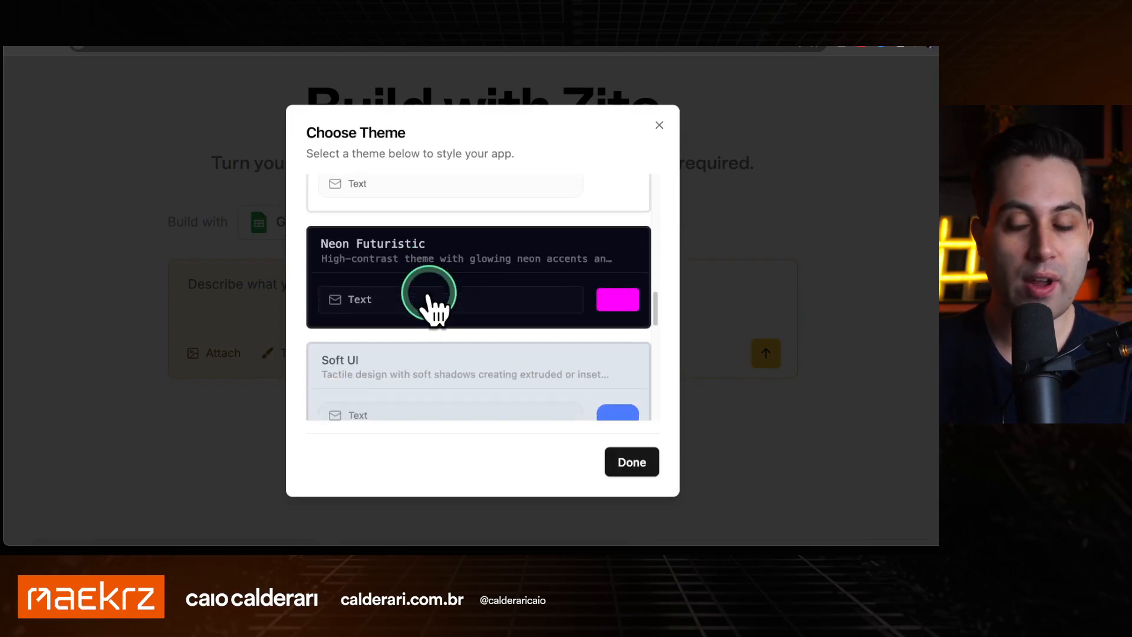
scroll(434, 306, "down", 4)
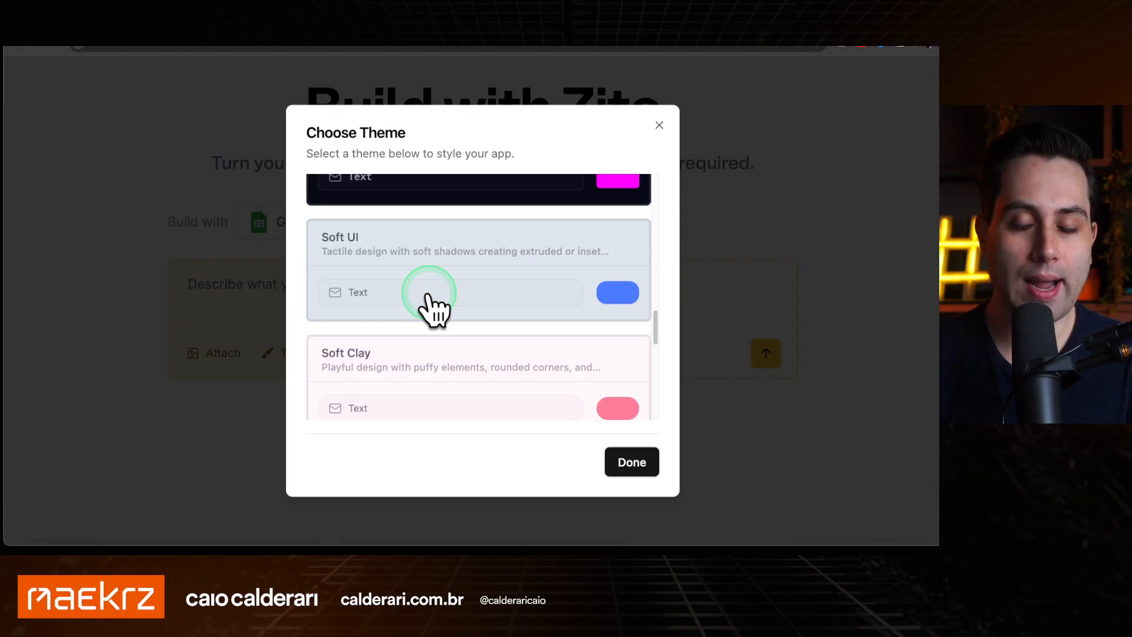
scroll(428, 293, "down", 1)
scroll(429, 292, "down", 4)
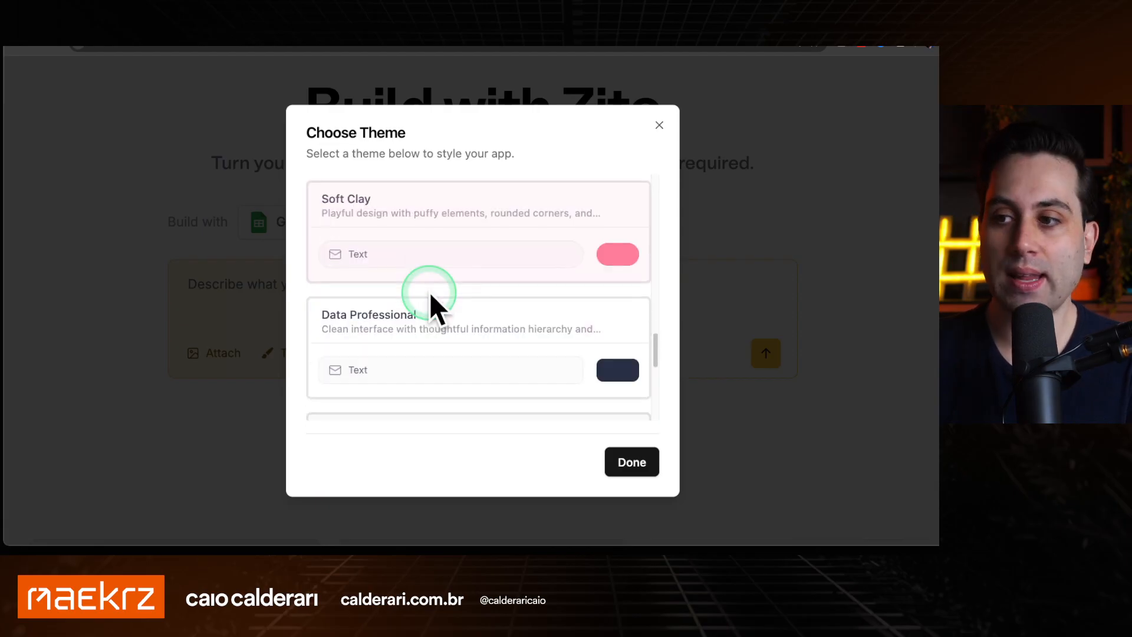
scroll(412, 295, "down", 3)
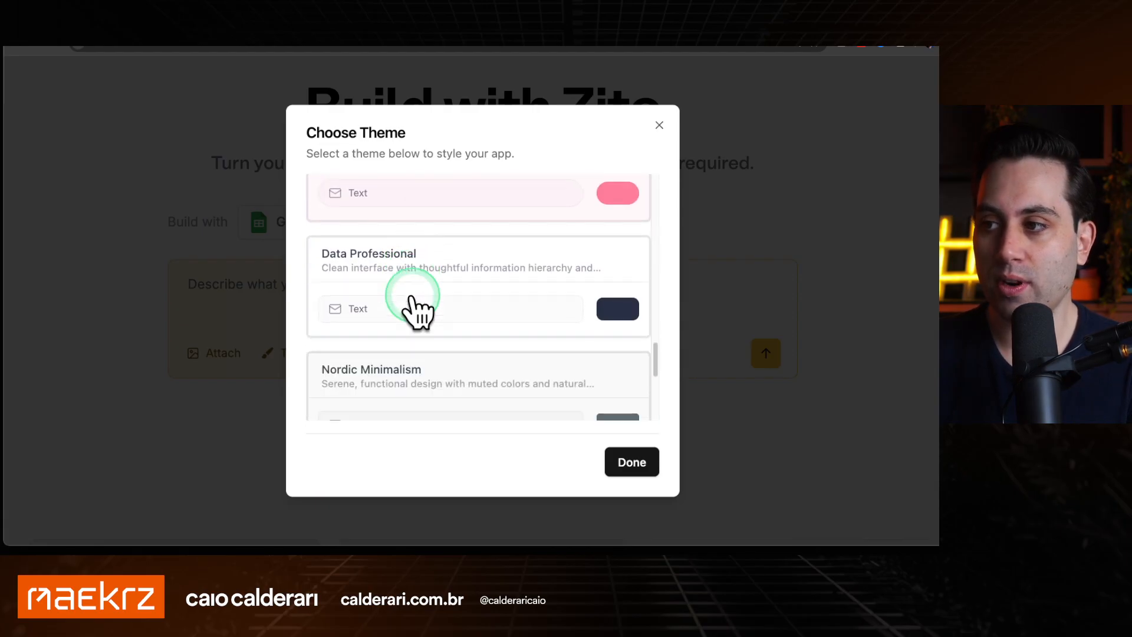
scroll(415, 308, "down", 2)
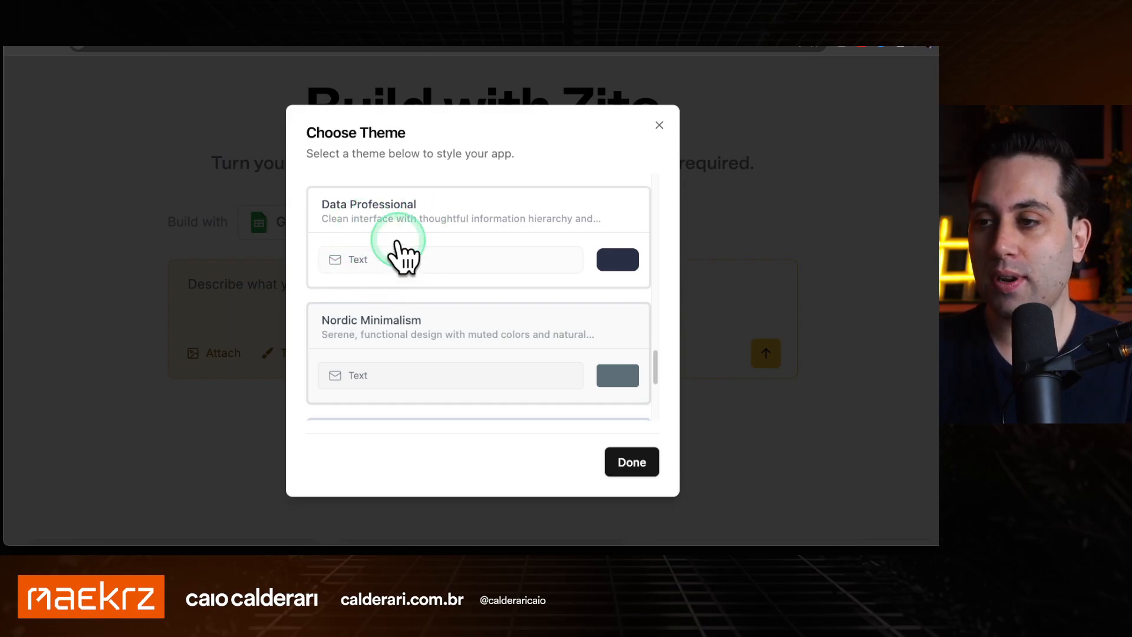
scroll(399, 307, "down", 3)
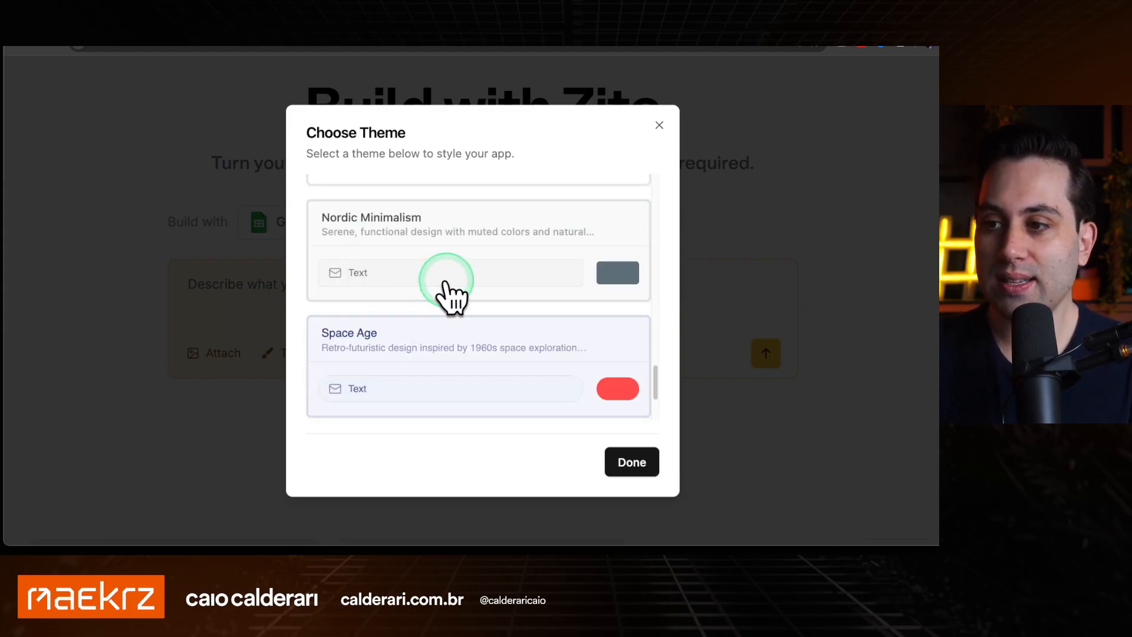
scroll(447, 289, "down", 1)
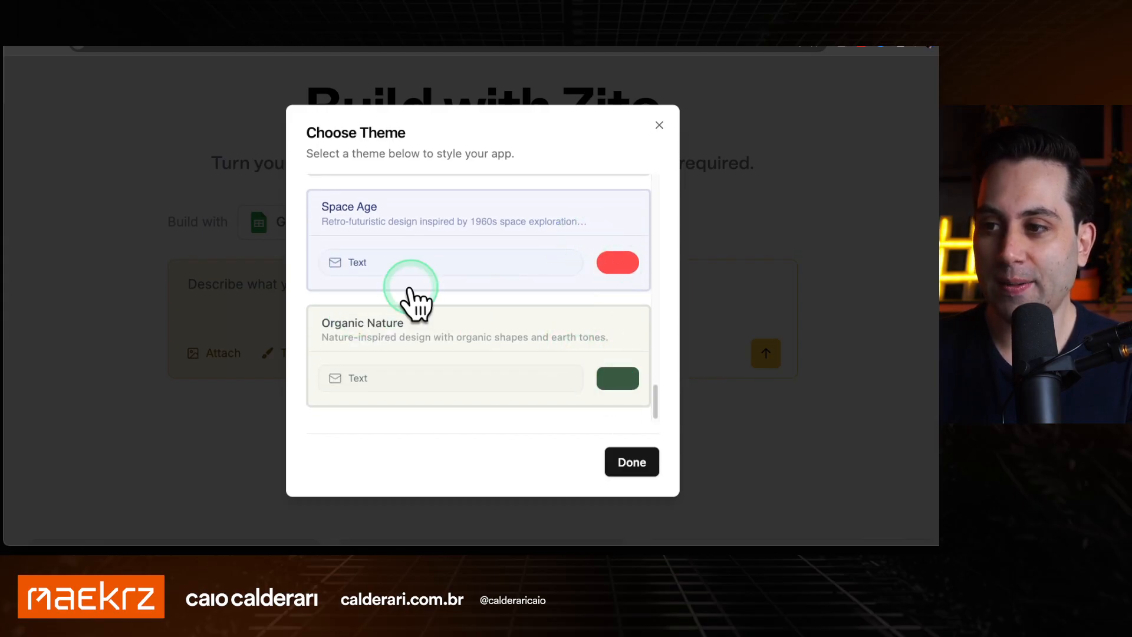
scroll(413, 307, "up", 7)
scroll(396, 316, "up", 10)
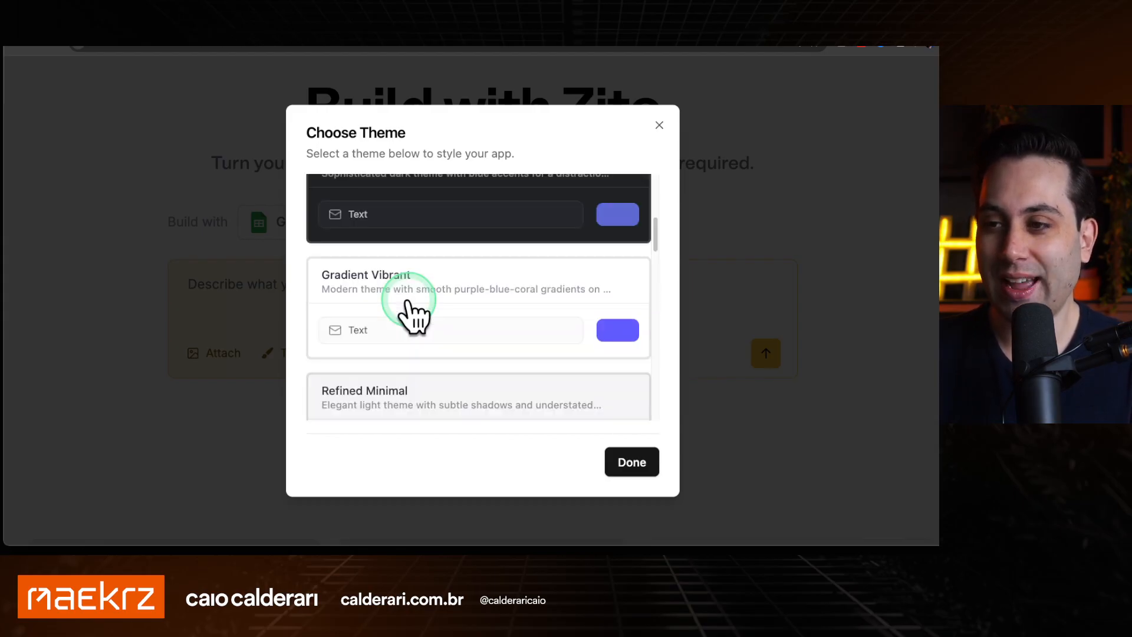
scroll(407, 313, "up", 2)
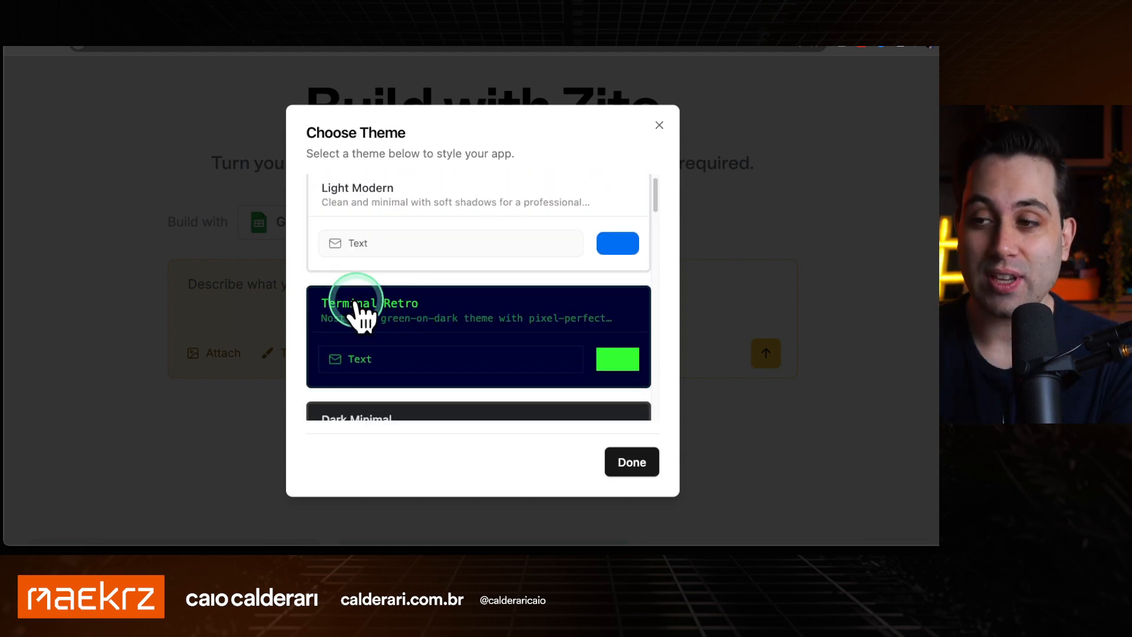
scroll(385, 308, "down", 3)
scroll(384, 311, "up", 1)
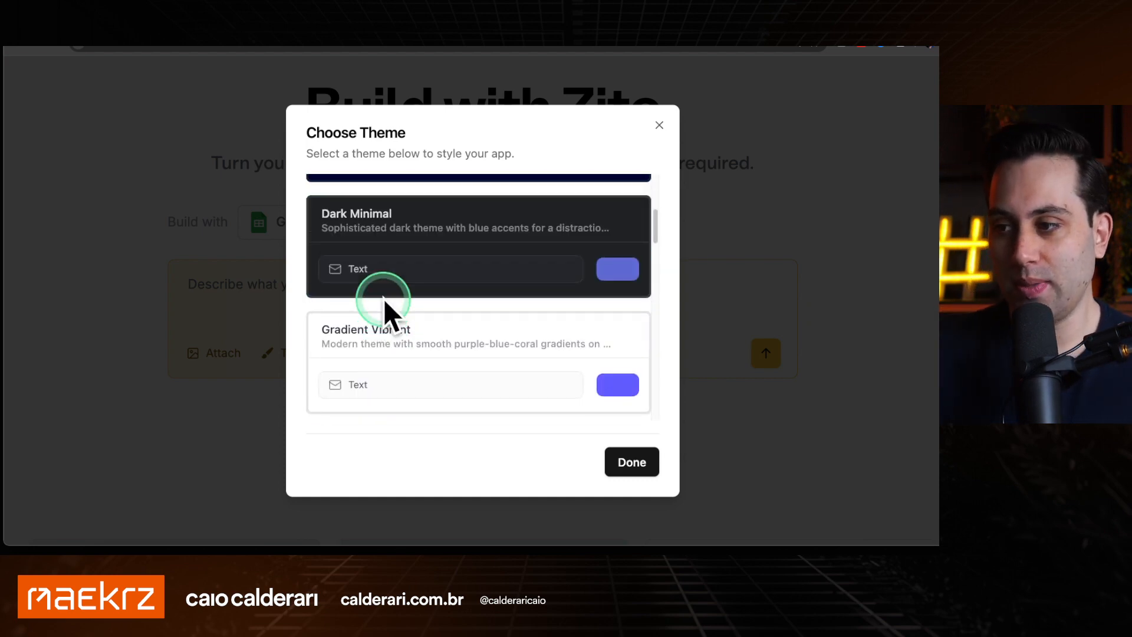
left_click(646, 463)
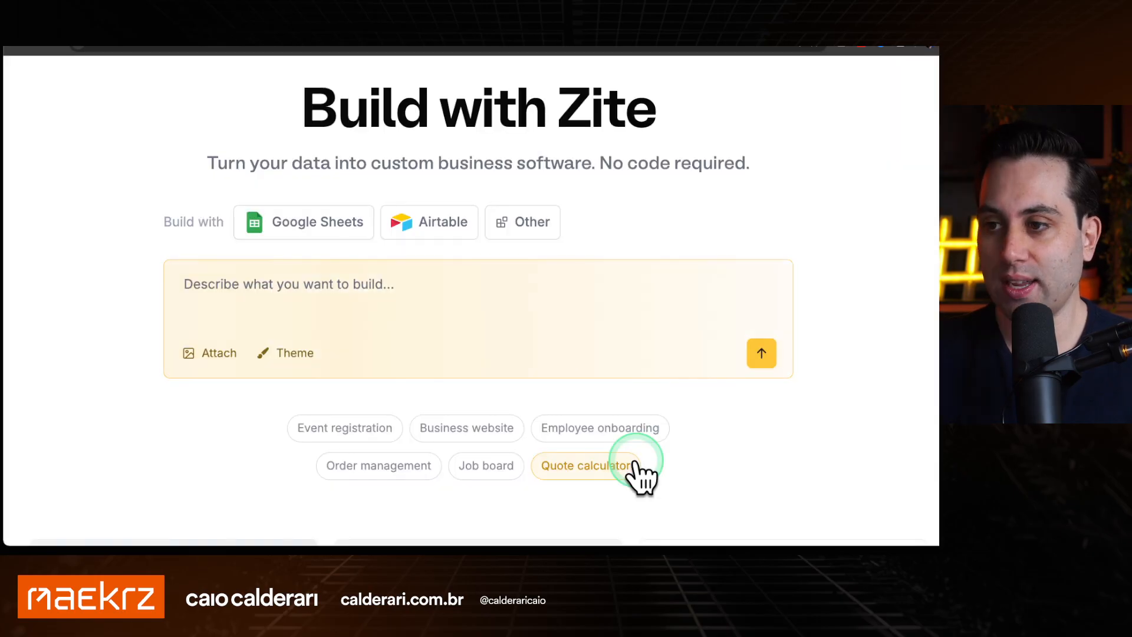
Review the suggested app ideas and the existing projects below the prompt box
left_click(423, 342)
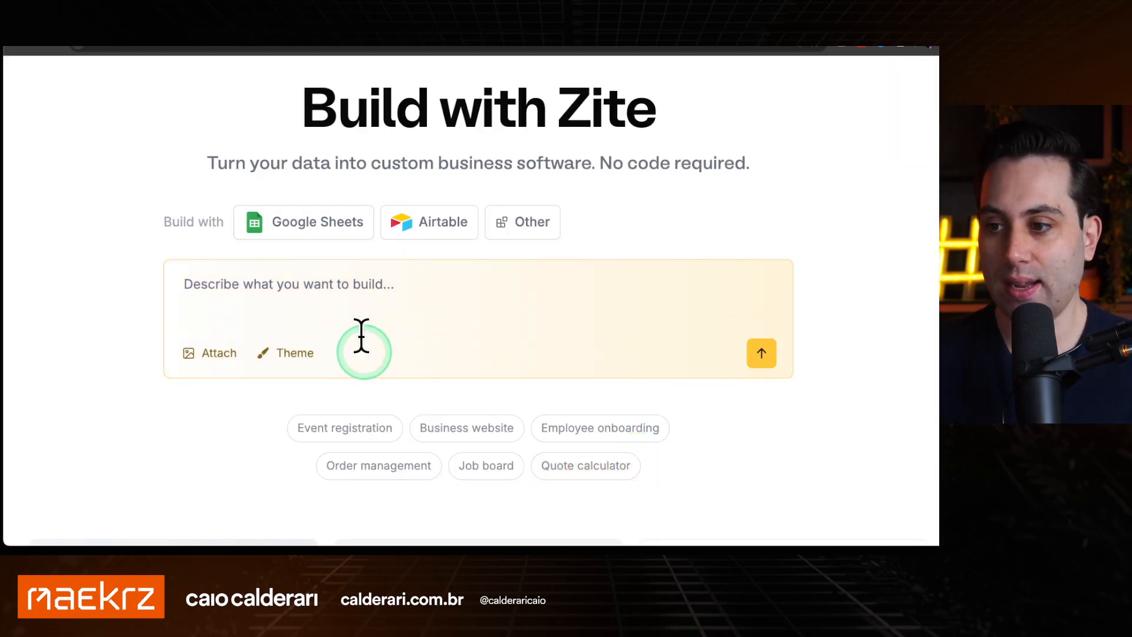
scroll(362, 295, "down", 3)
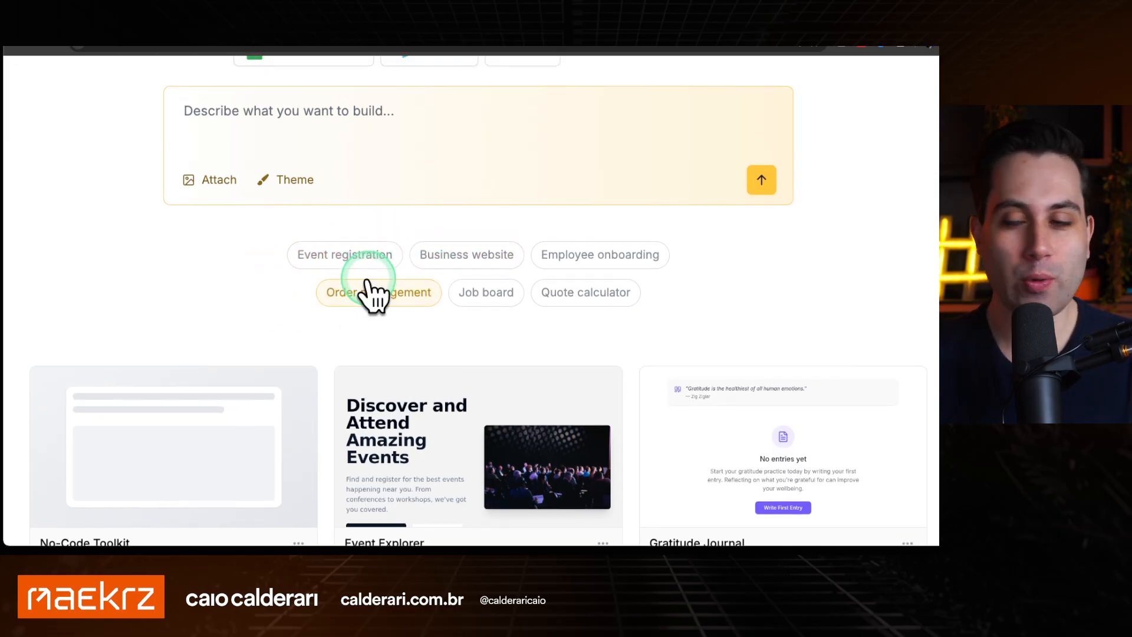
scroll(367, 284, "up", 3)
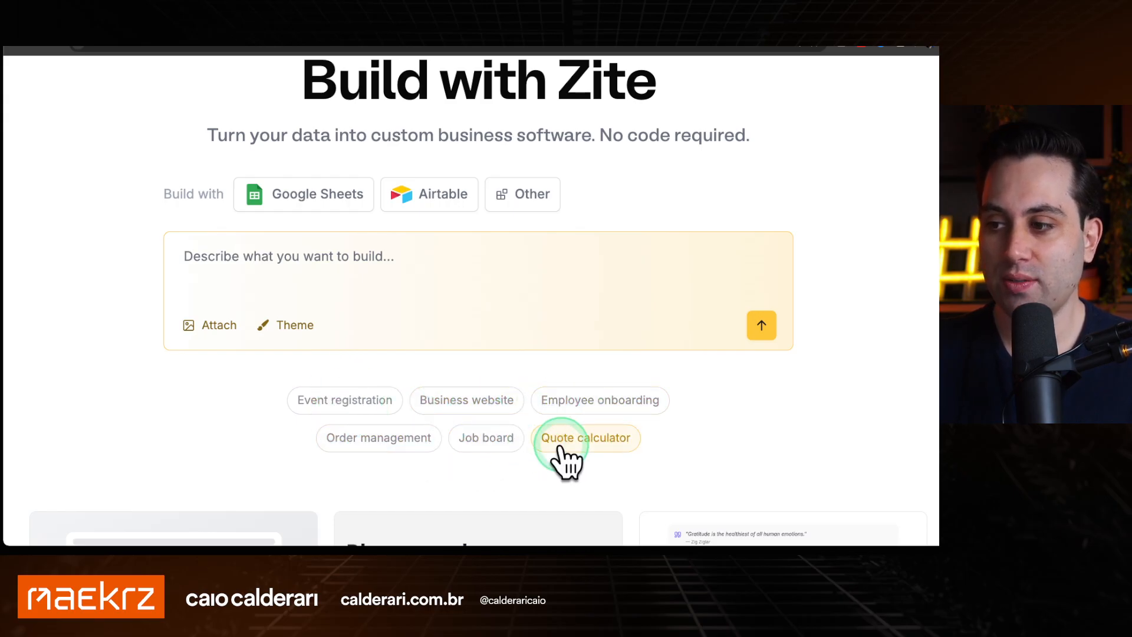
Generate a professional business website app from the suggested Business website prompt
left_click(464, 404)
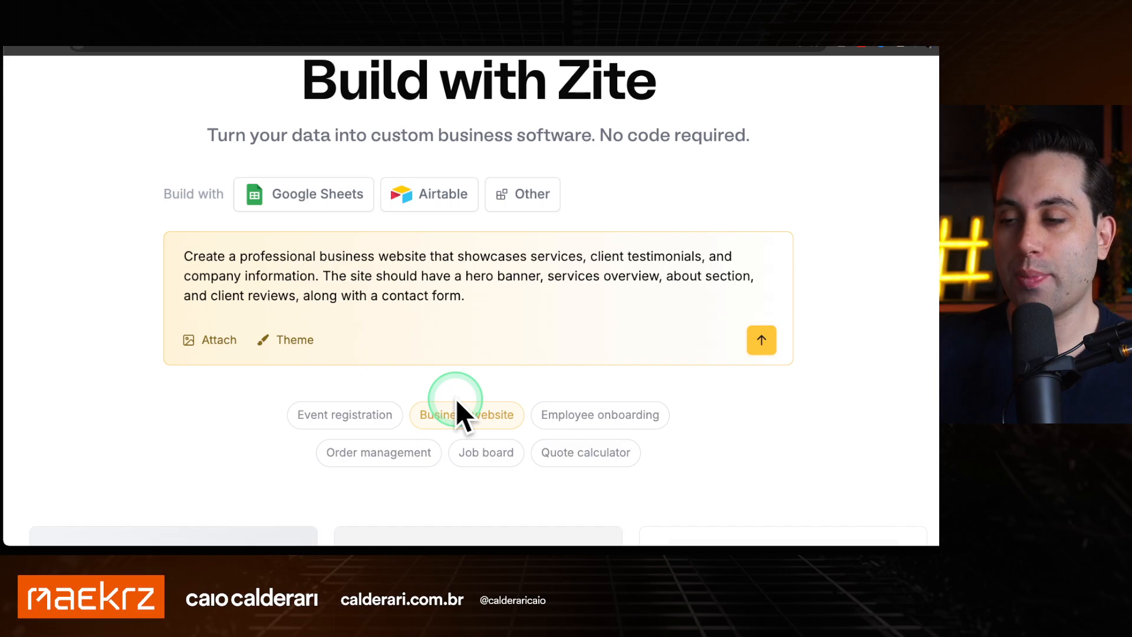
left_click(761, 341)
left_click(841, 283)
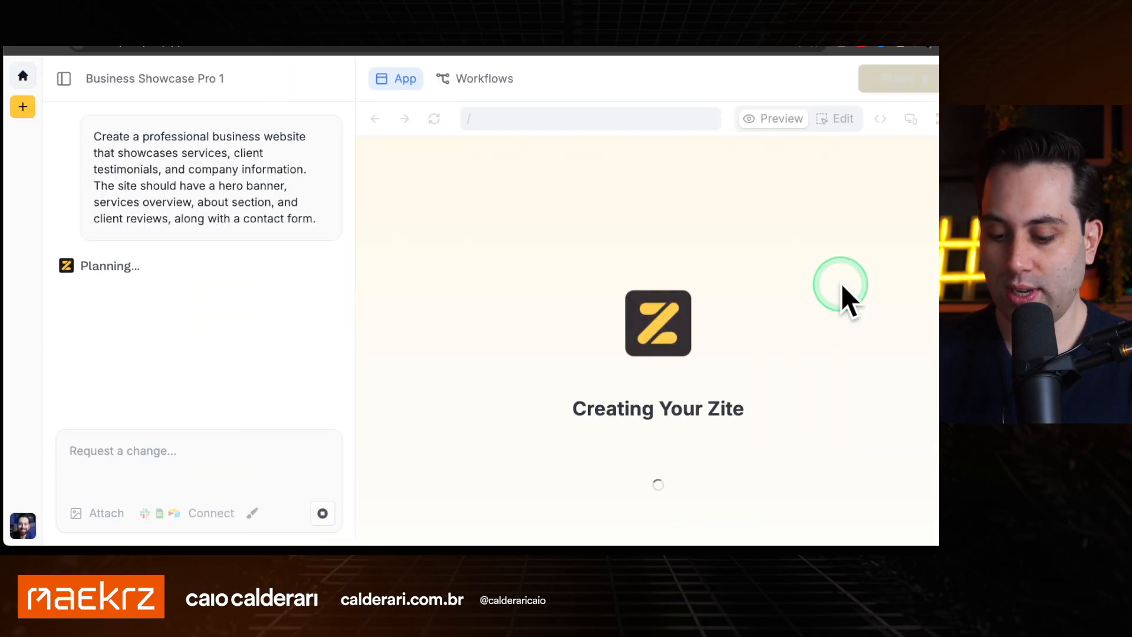
key("super+minus")
key("super+minus")
key("super+minus")
key("super+minus")
key("super+minus")
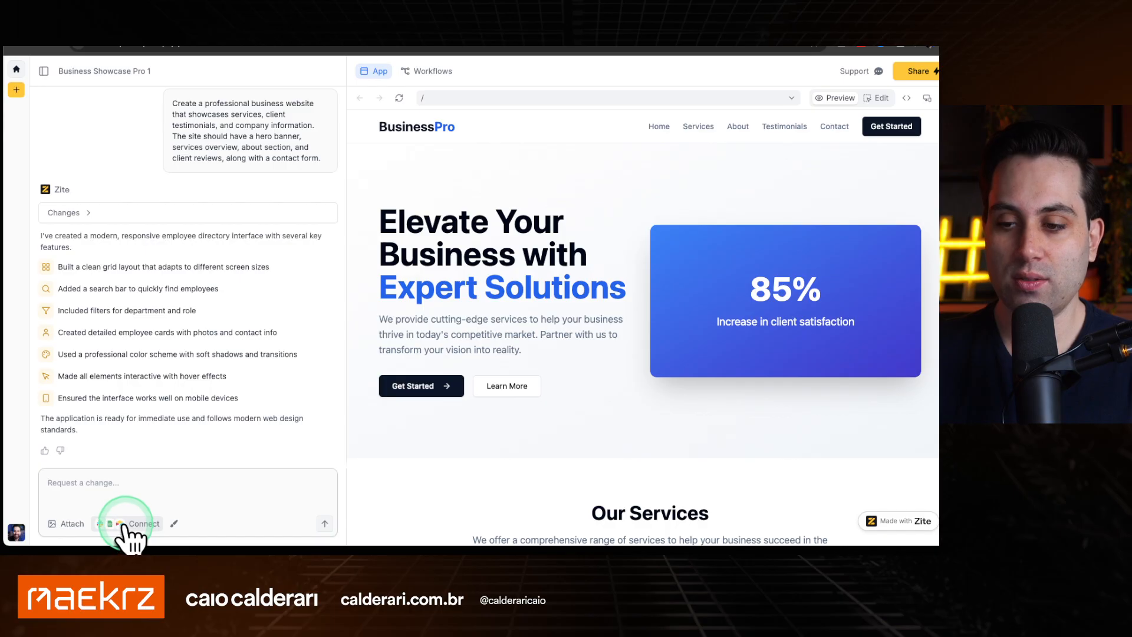
Examine the theme choices for the generated website and close them without picking one
left_click(175, 524)
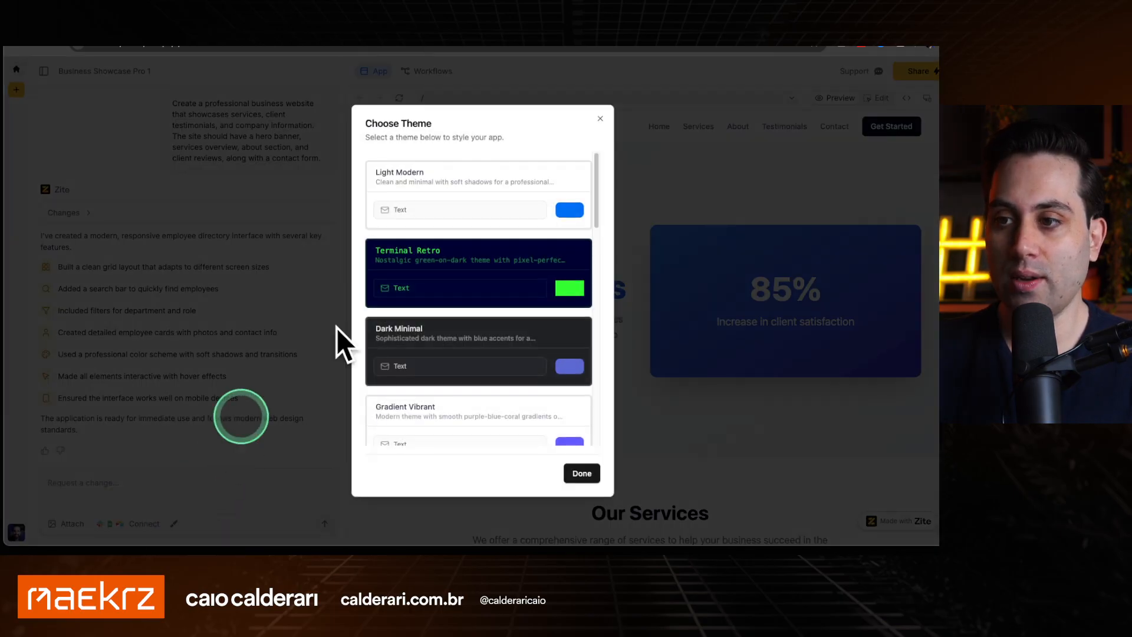
left_click(601, 118)
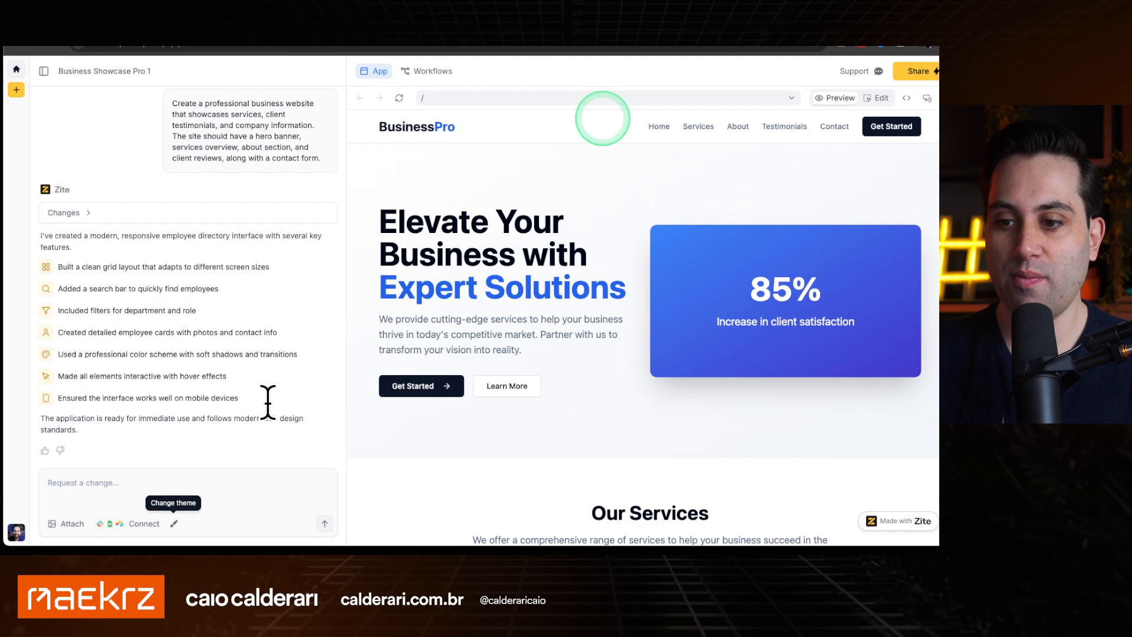
left_click(116, 491)
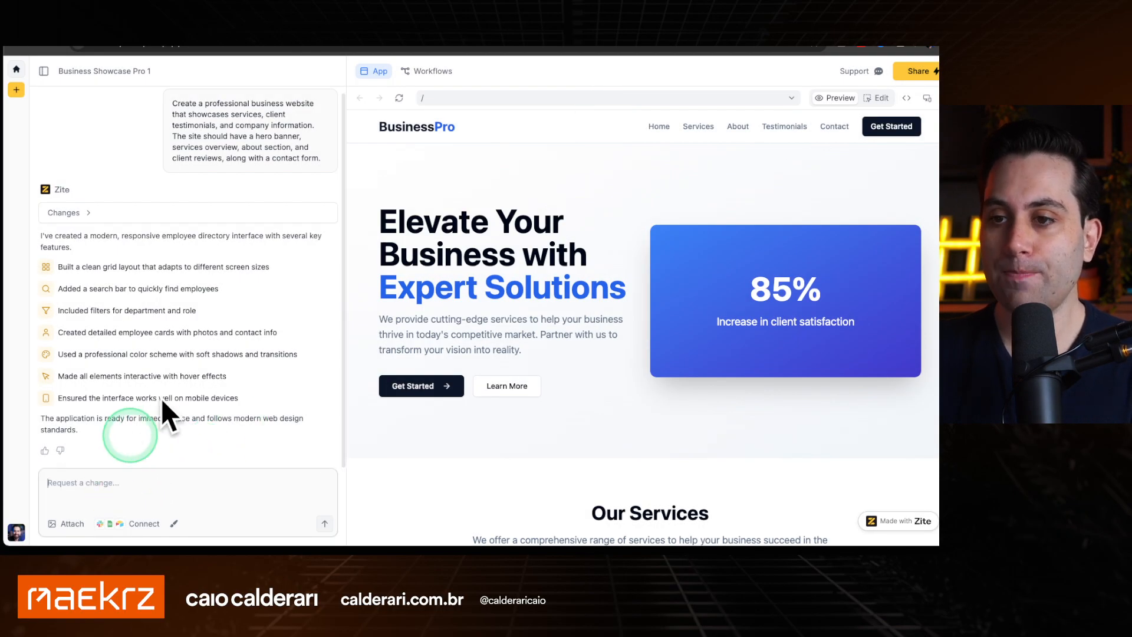
Narrow the chat area to give the website preview more width
left_click_drag(353, 154, 222, 162)
left_click_drag(341, 162, 197, 177)
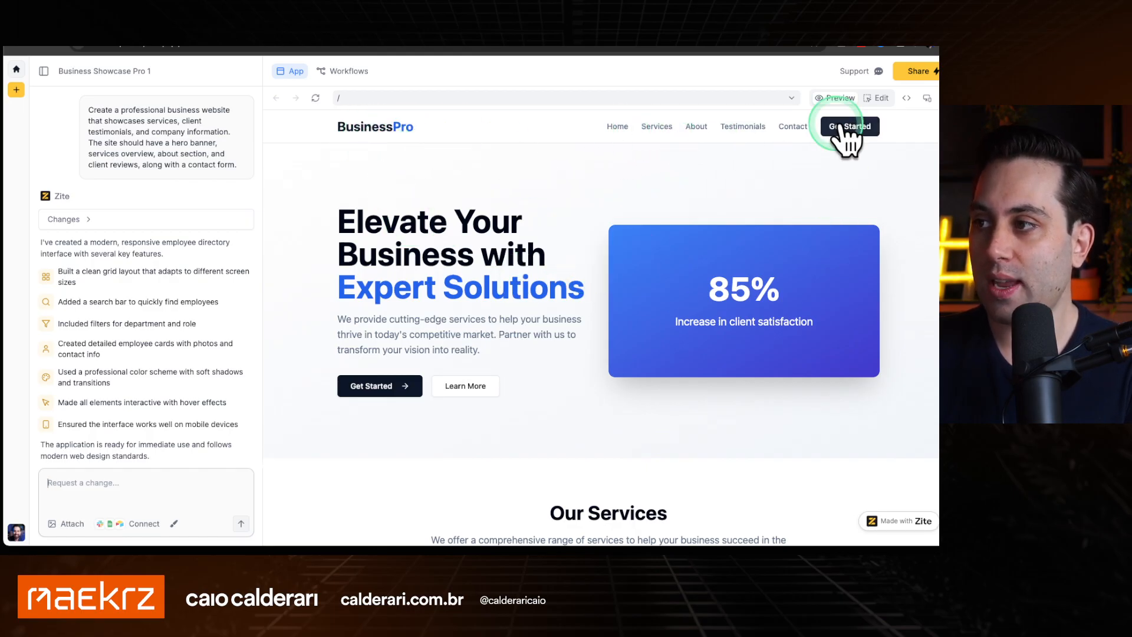
Review the generated website's services, company, testimonials and contact form sections, advancing through the client testimonials
scroll(643, 212, "down", 5)
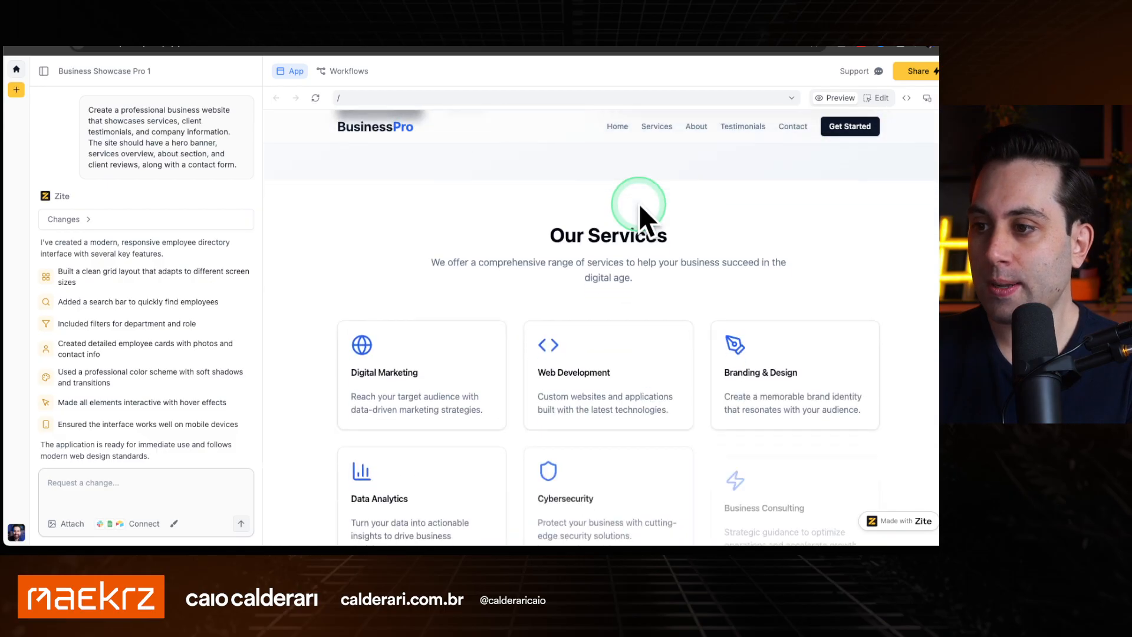
scroll(649, 289, "down", 3)
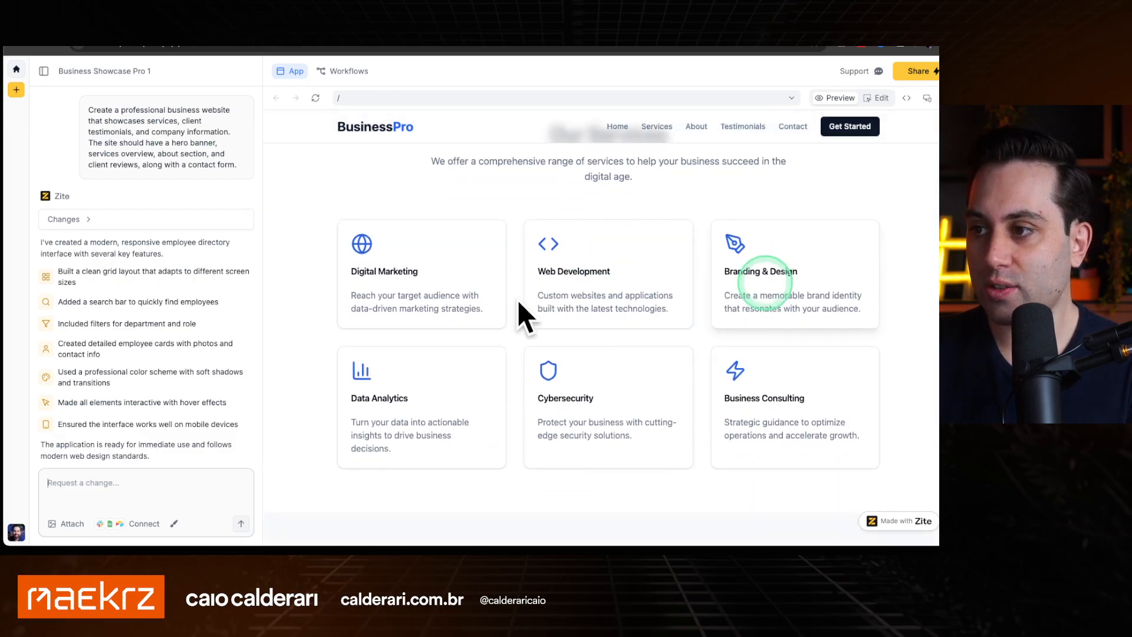
scroll(495, 295, "down", 7)
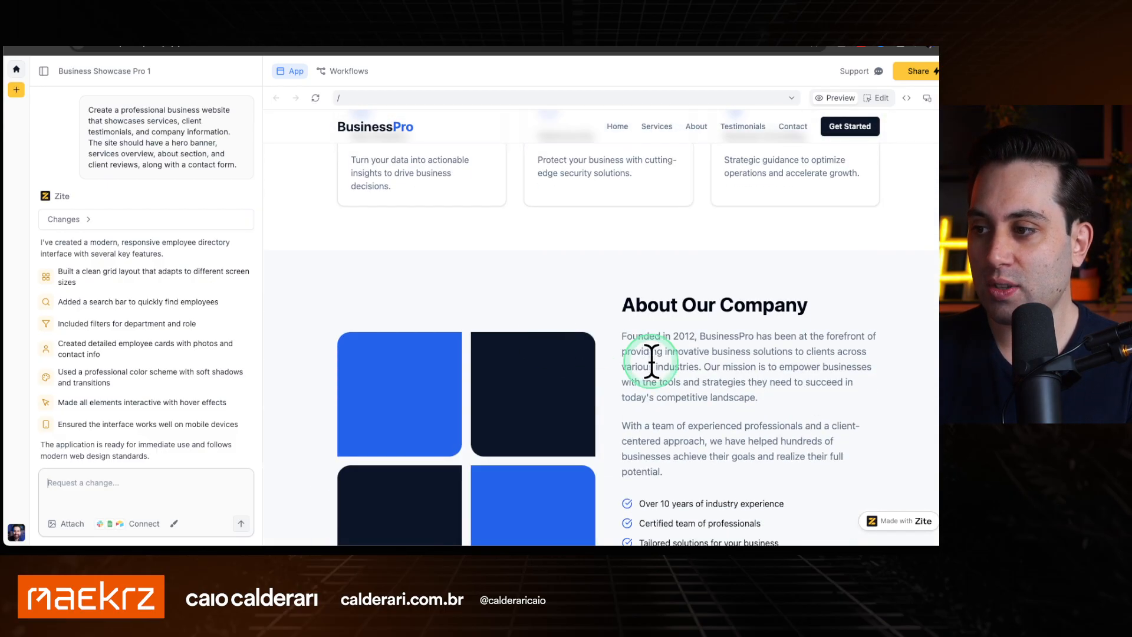
scroll(638, 356, "down", 8)
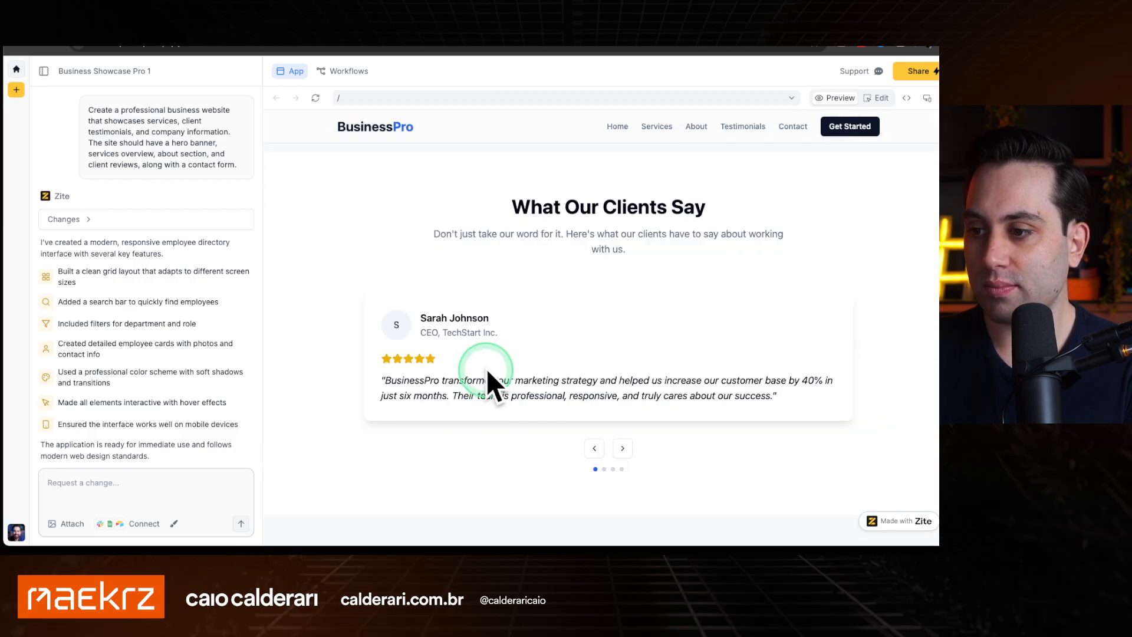
left_click(623, 397)
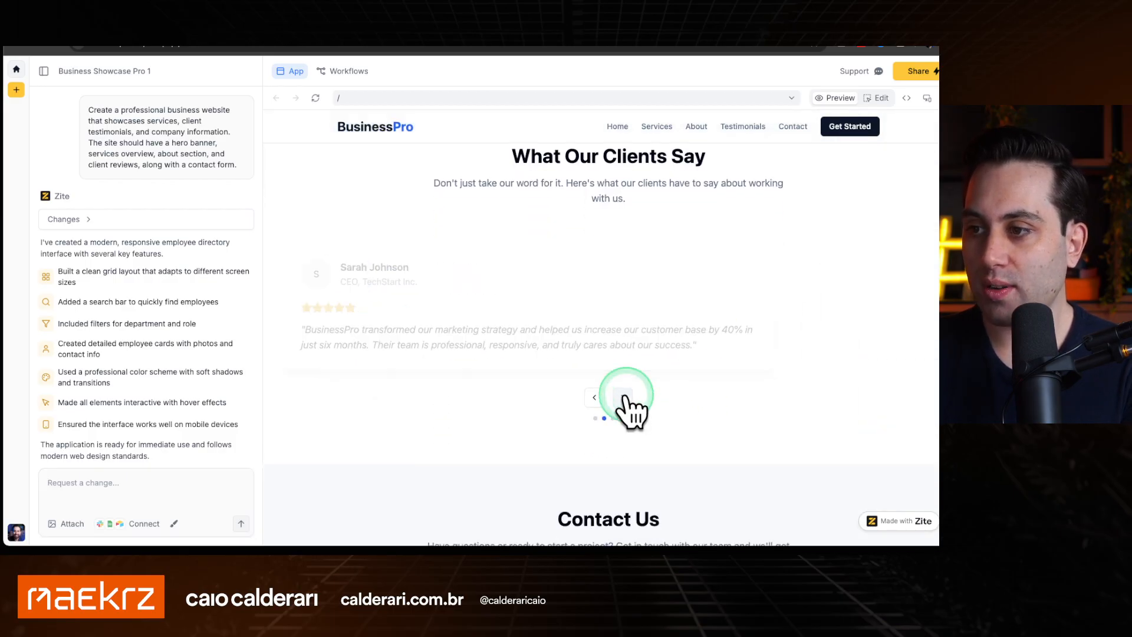
left_click(623, 397)
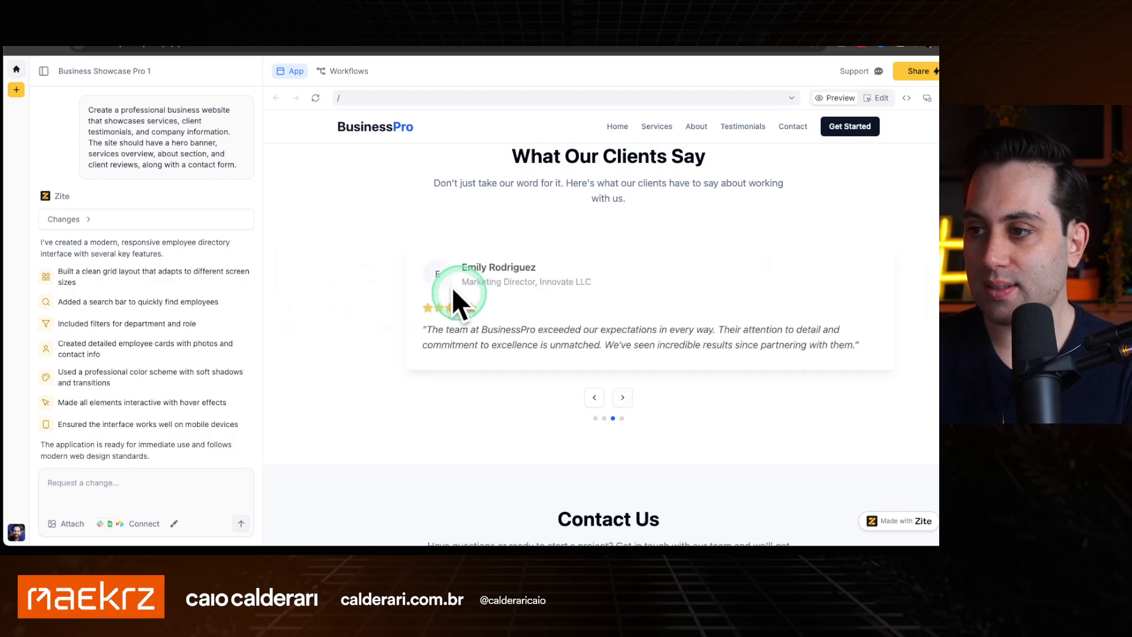
scroll(444, 261, "down", 7)
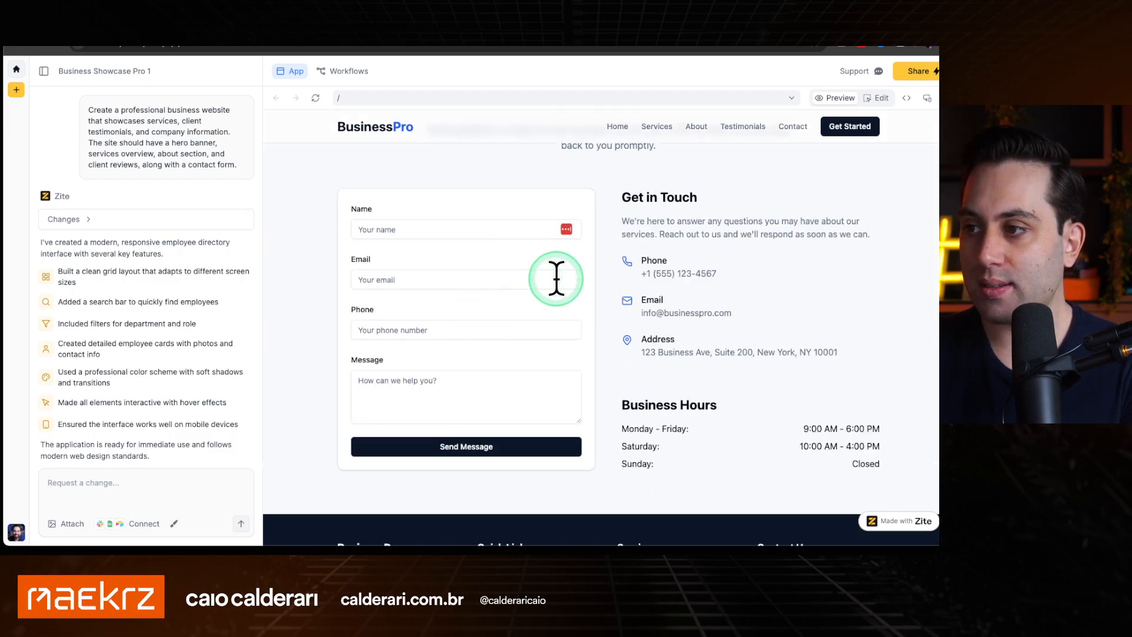
scroll(551, 277, "up", 2)
scroll(601, 278, "down", 1)
scroll(431, 370, "down", 4)
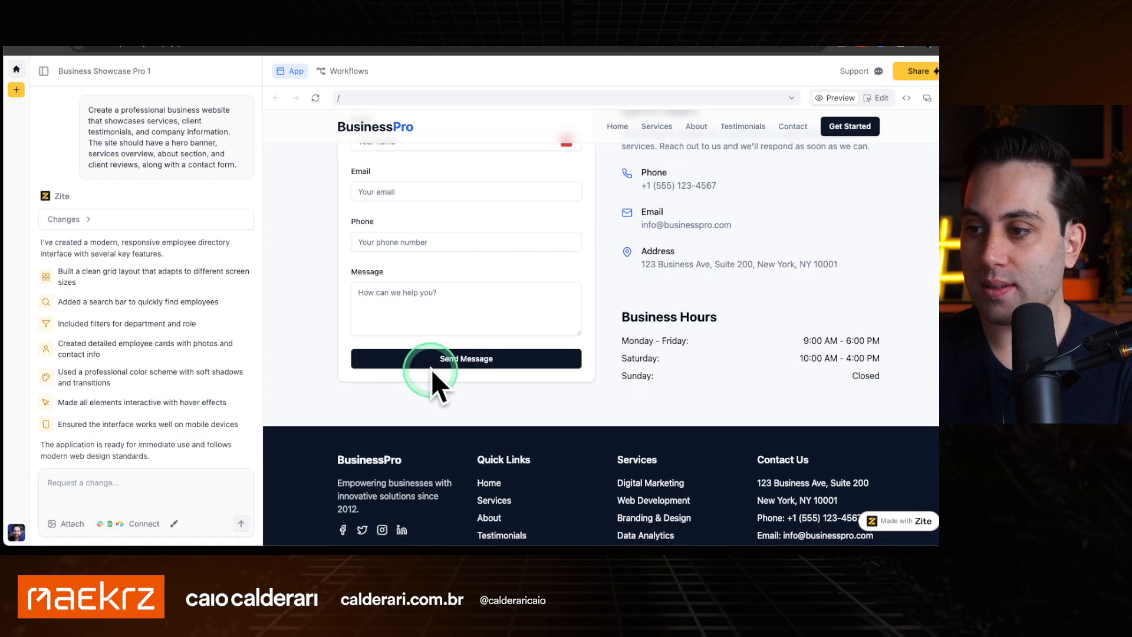
left_click(489, 393)
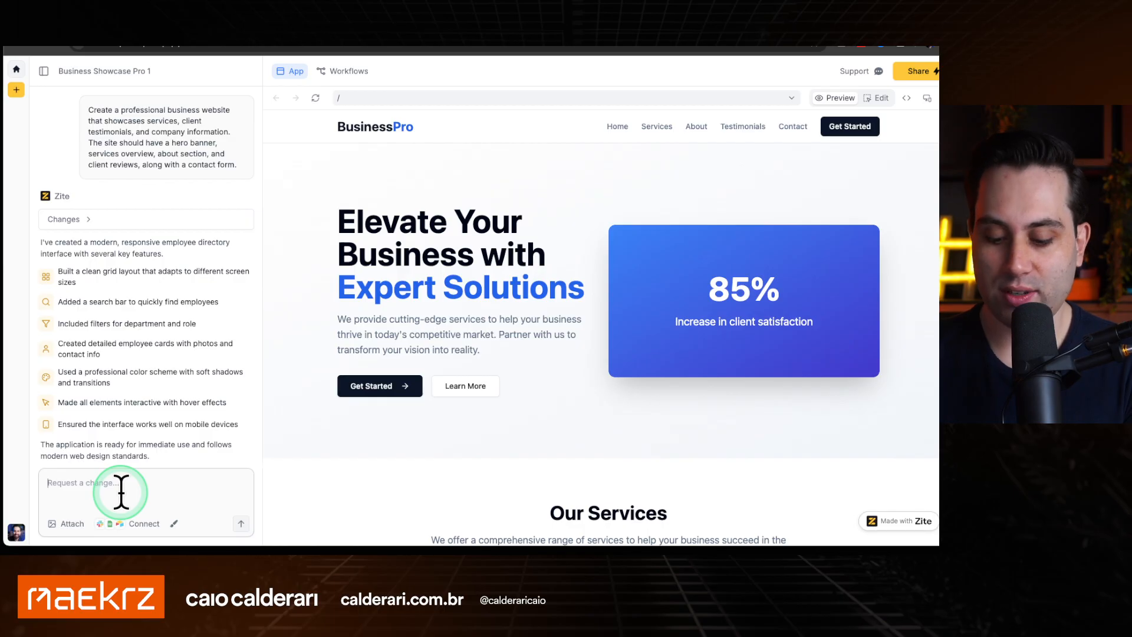
Send the change request "please give me a new hero section idea and layout" to the AI builder
type("please give me a new hero secti")
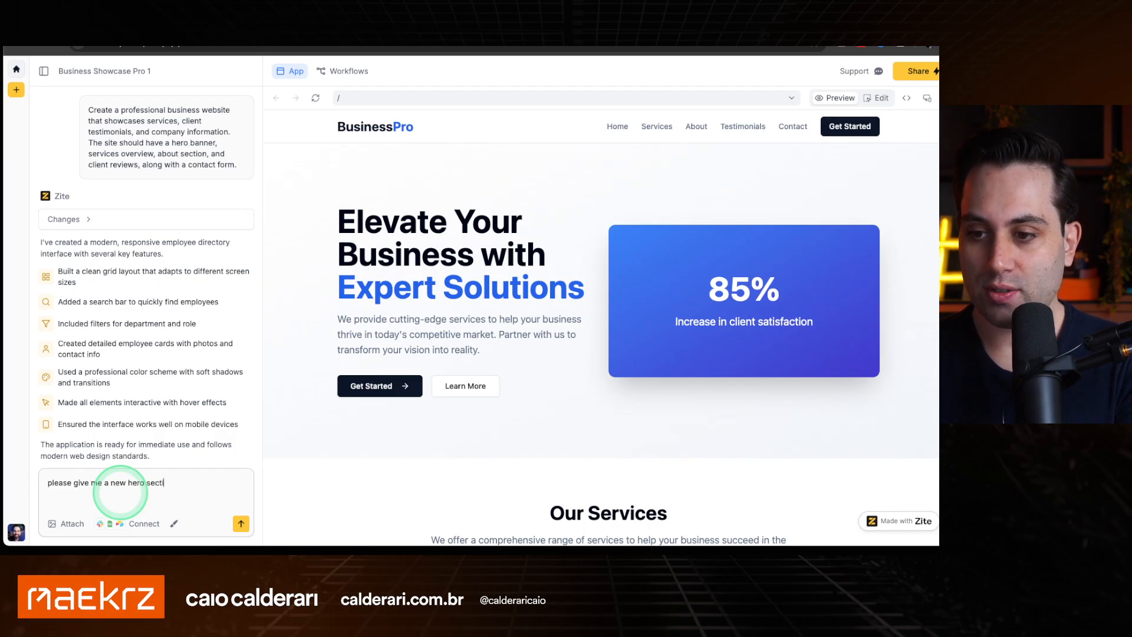
type("a and layout")
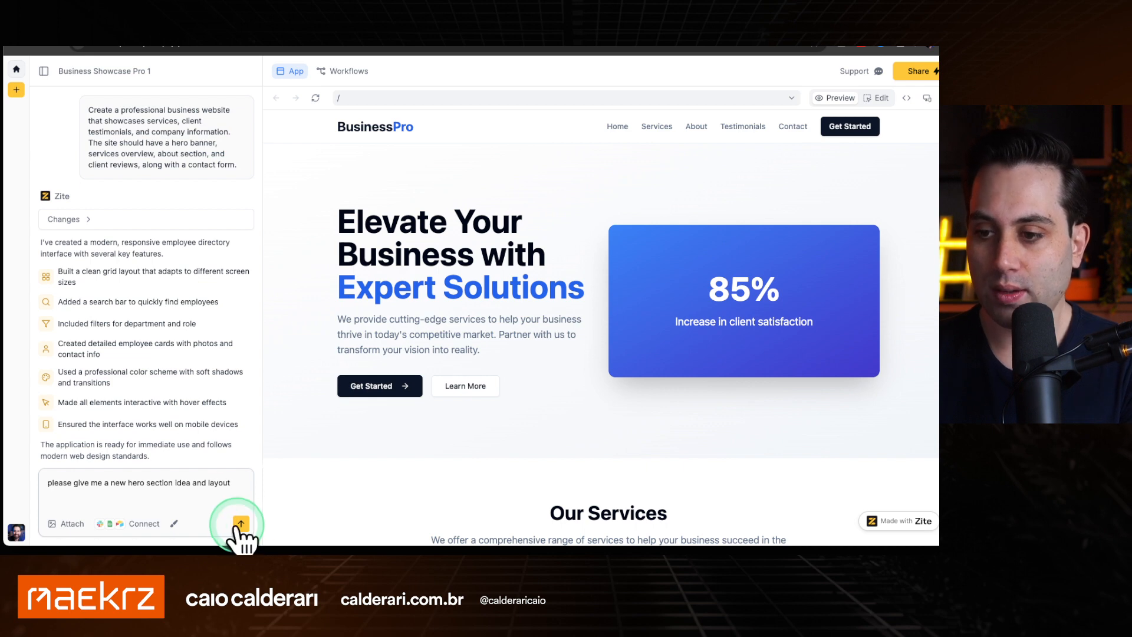
left_click(240, 523)
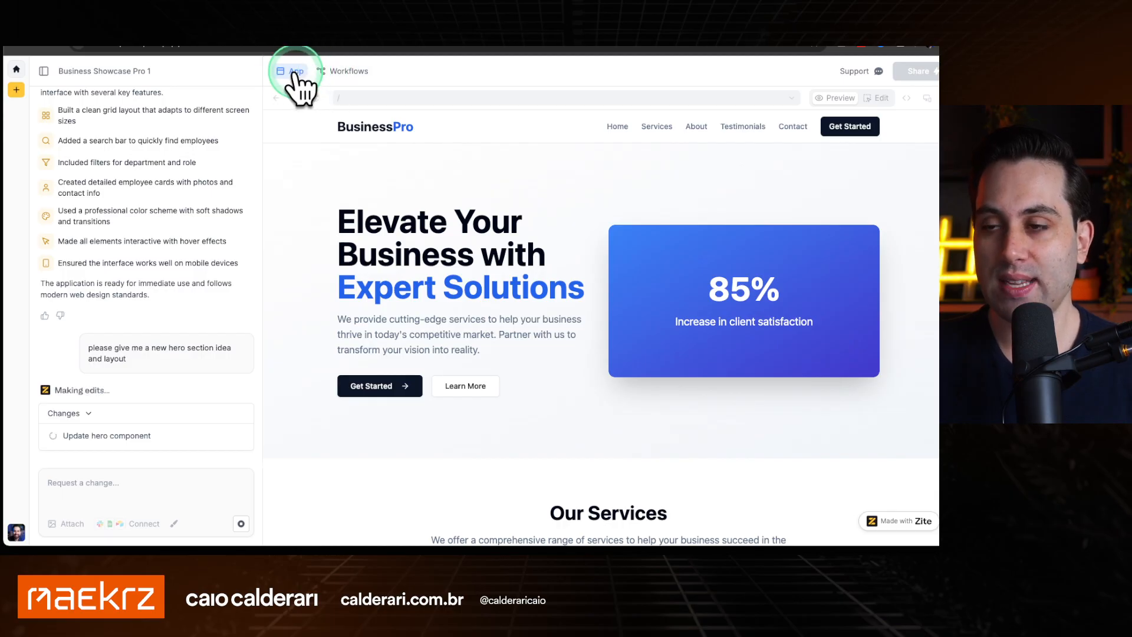
Show the app's workflows and examine the sample flow of trigger, email and Slack notification
left_click(333, 72)
left_click(571, 197)
left_click(682, 285)
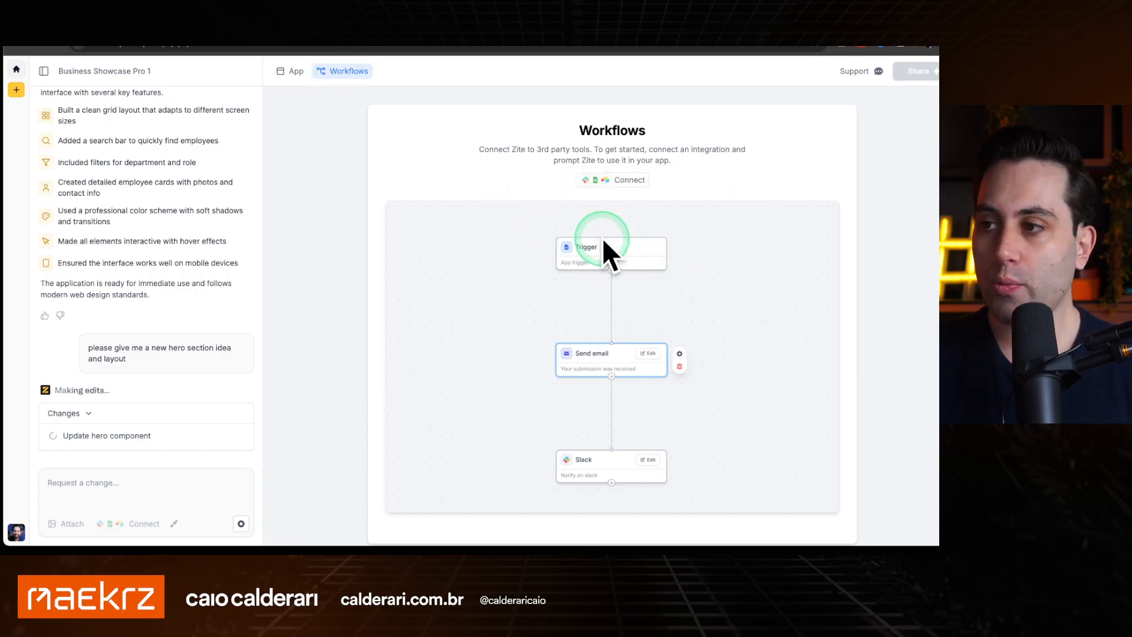
Show the apps Zite can connect to and examine the popular, widgets, notifications, CRM and other integration categories
left_click(626, 182)
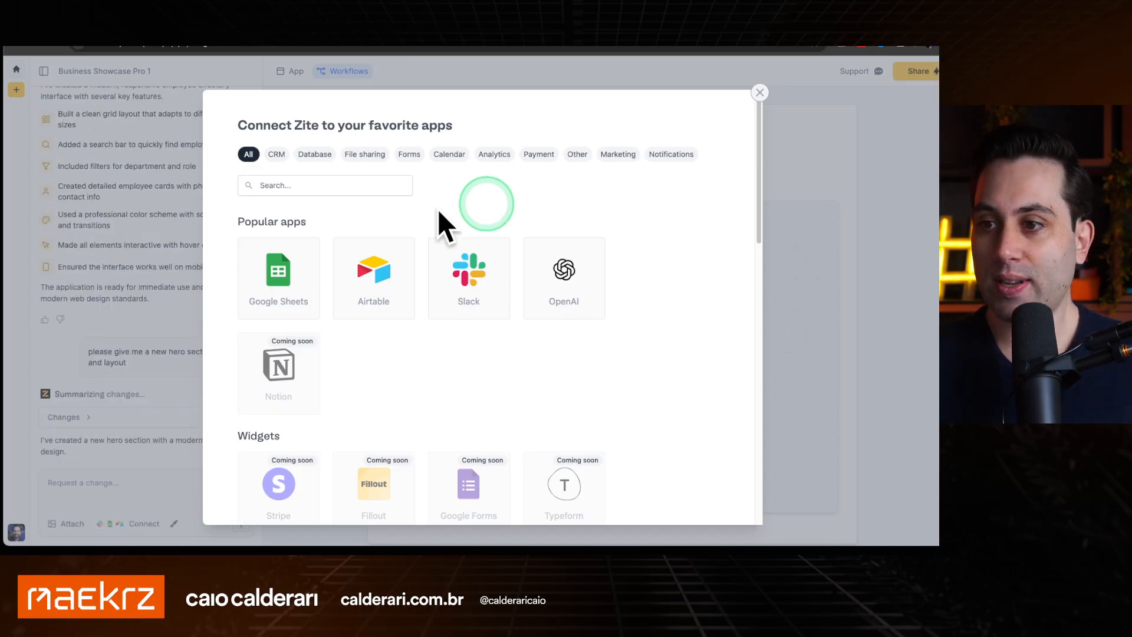
scroll(412, 207, "down", 1)
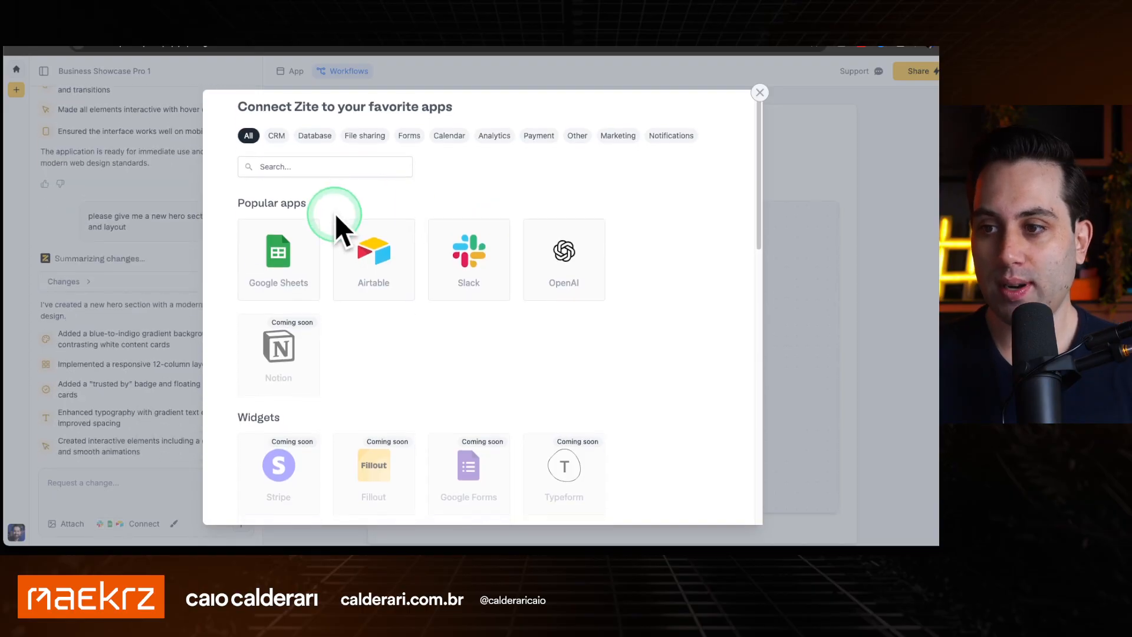
scroll(335, 213, "down", 1)
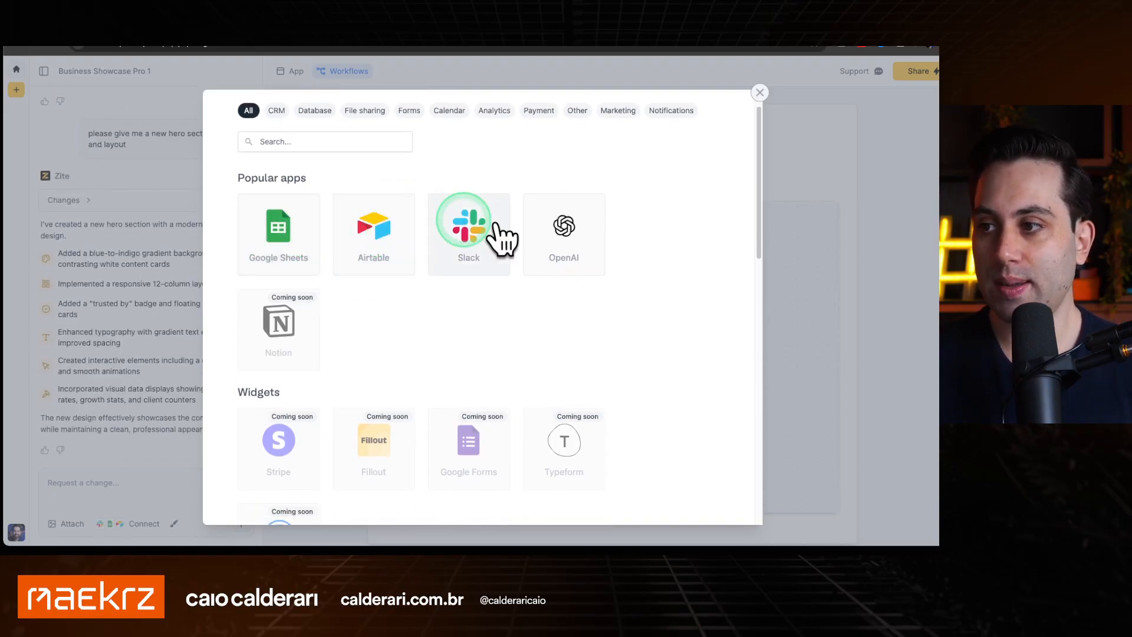
scroll(588, 247, "down", 1)
scroll(587, 236, "down", 1)
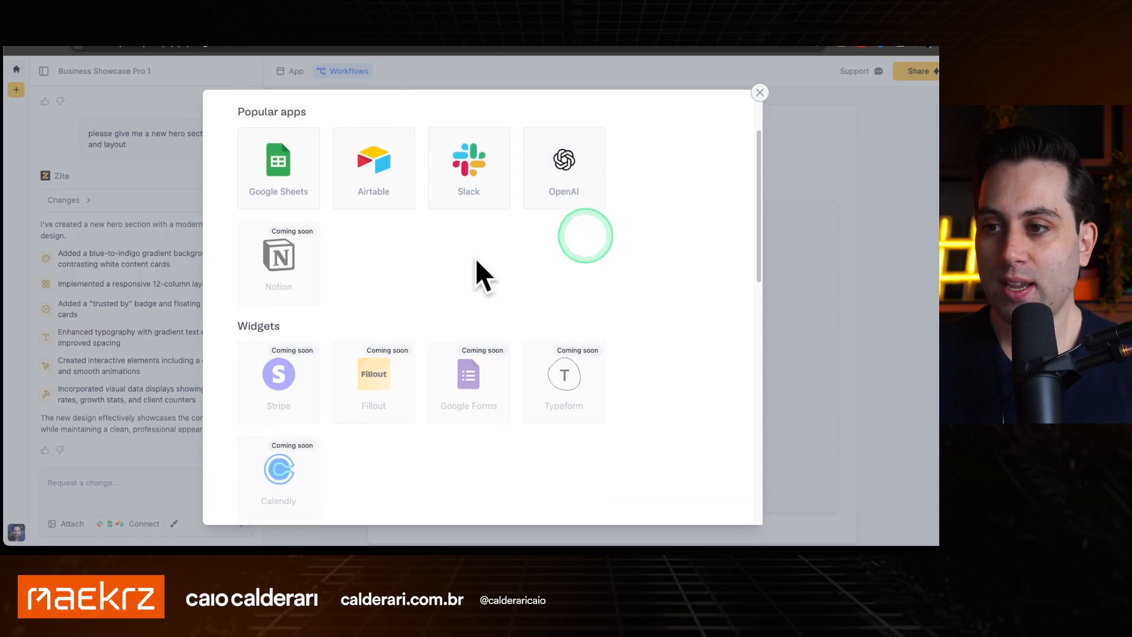
scroll(332, 247, "down", 3)
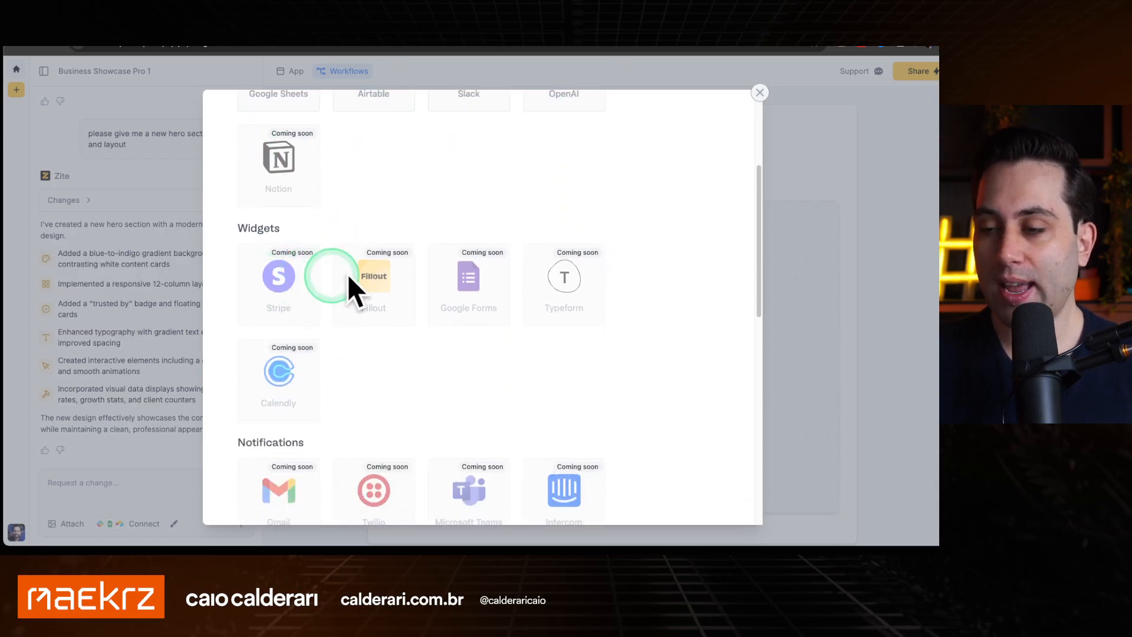
scroll(347, 388, "down", 1)
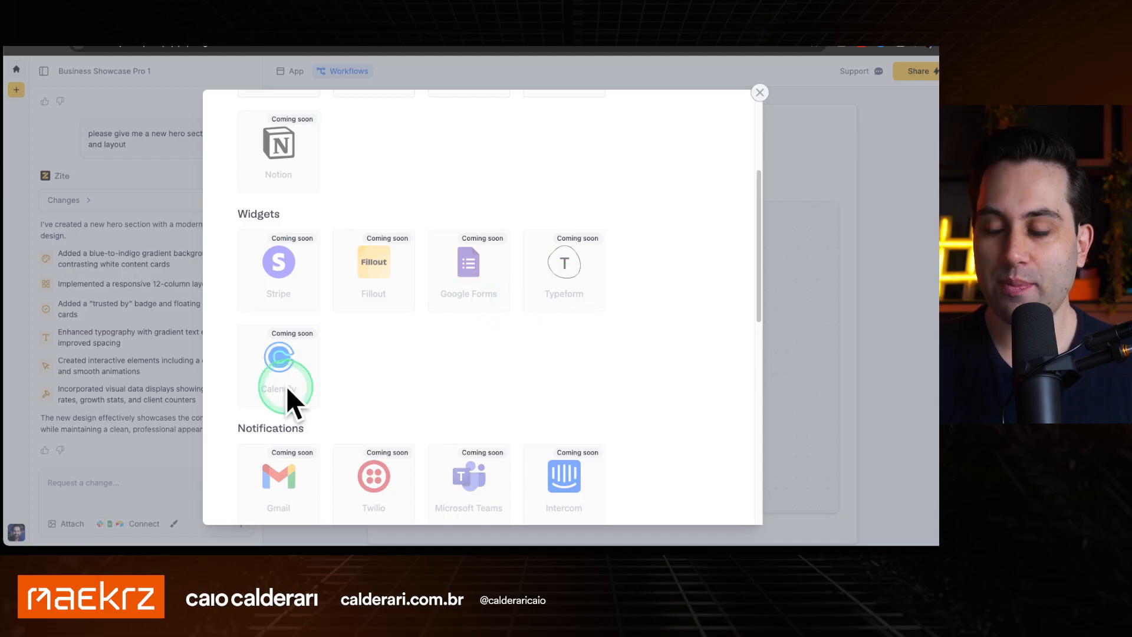
scroll(306, 363, "down", 2)
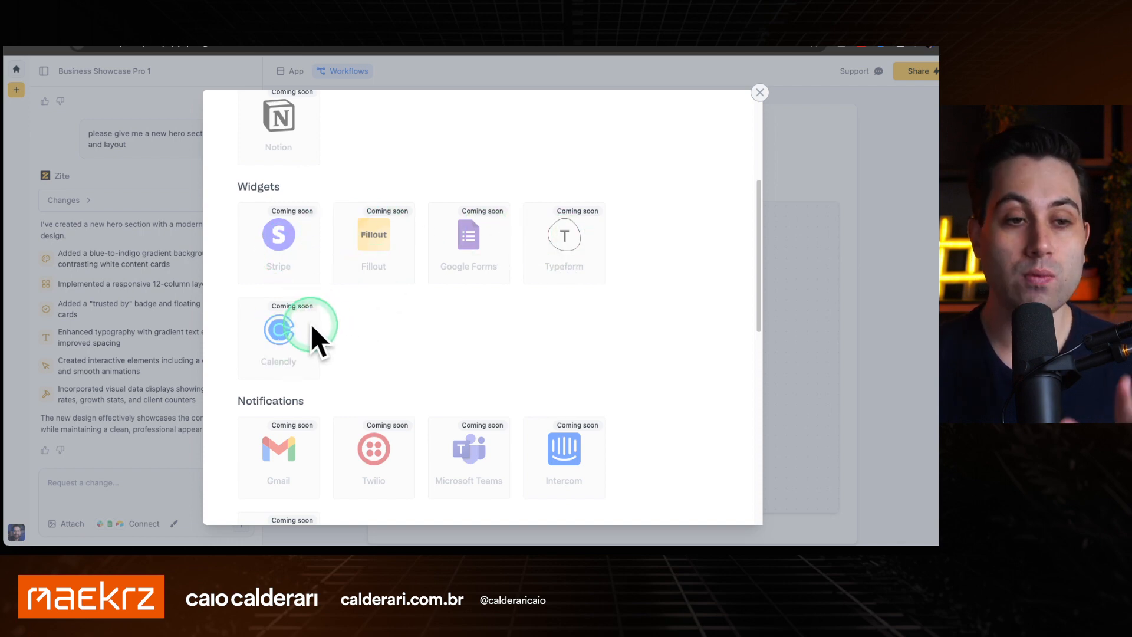
scroll(387, 295, "down", 1)
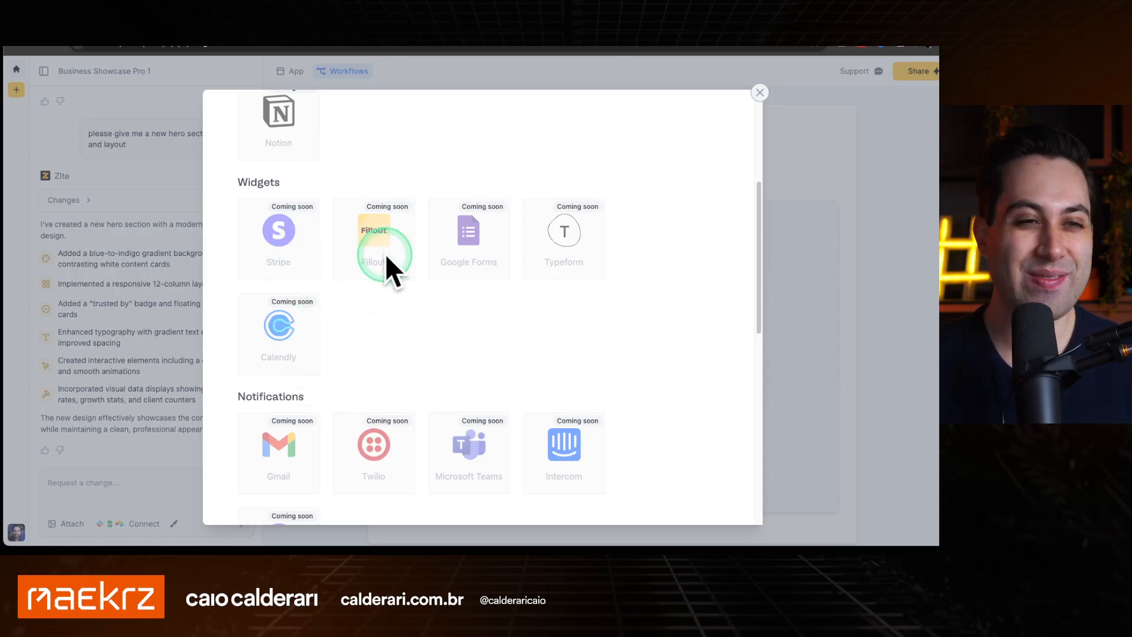
scroll(403, 265, "down", 3)
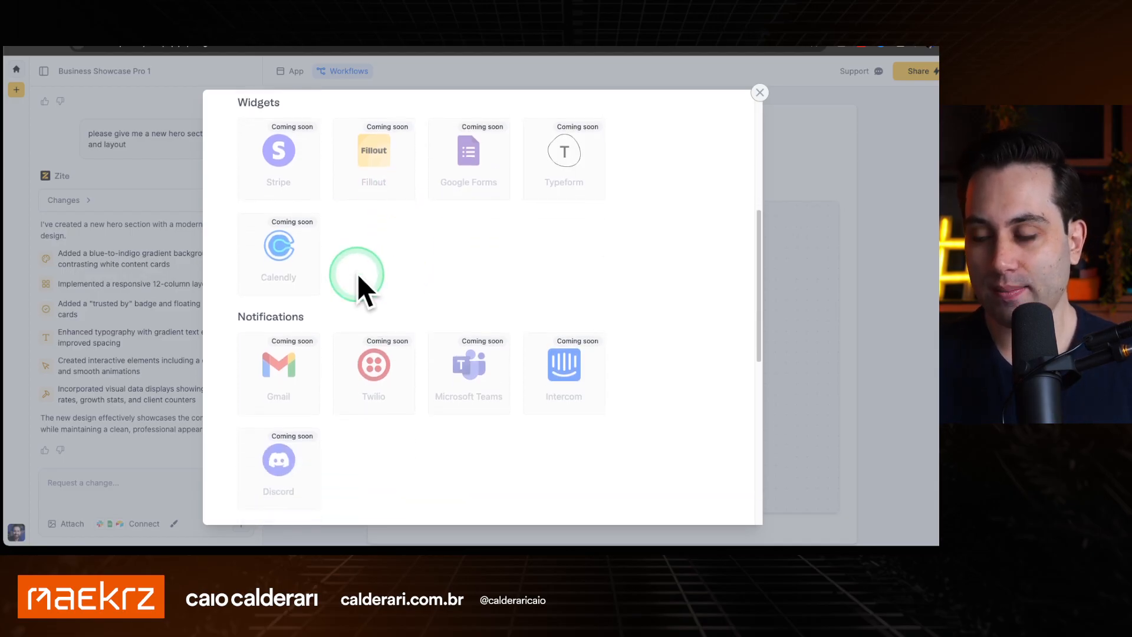
scroll(368, 292, "down", 2)
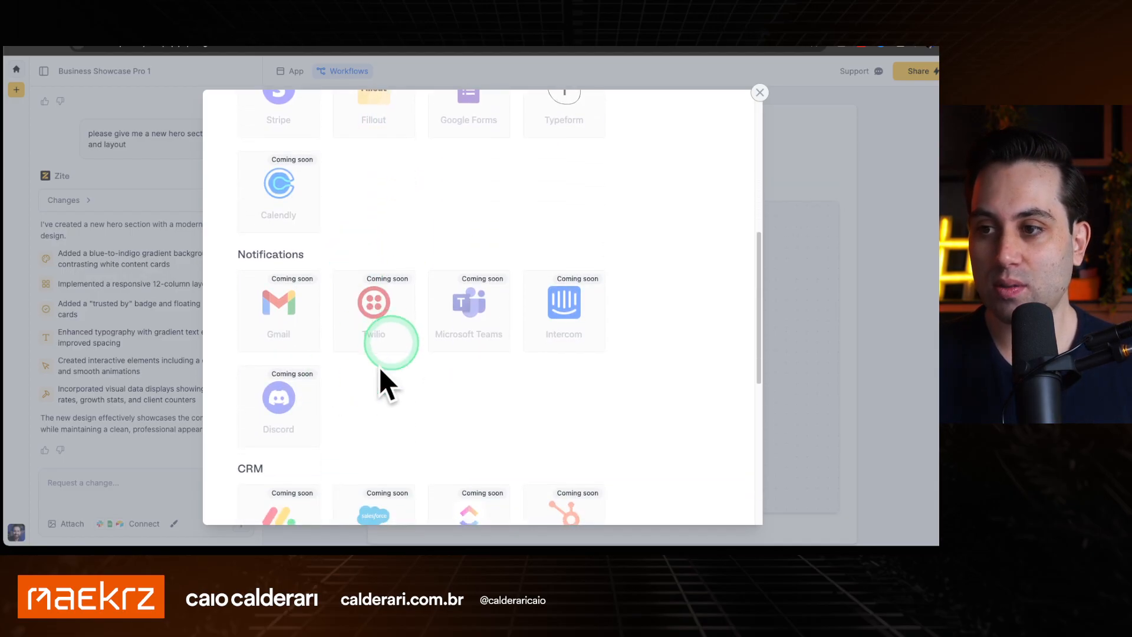
scroll(362, 387, "down", 1)
scroll(363, 388, "down", 1)
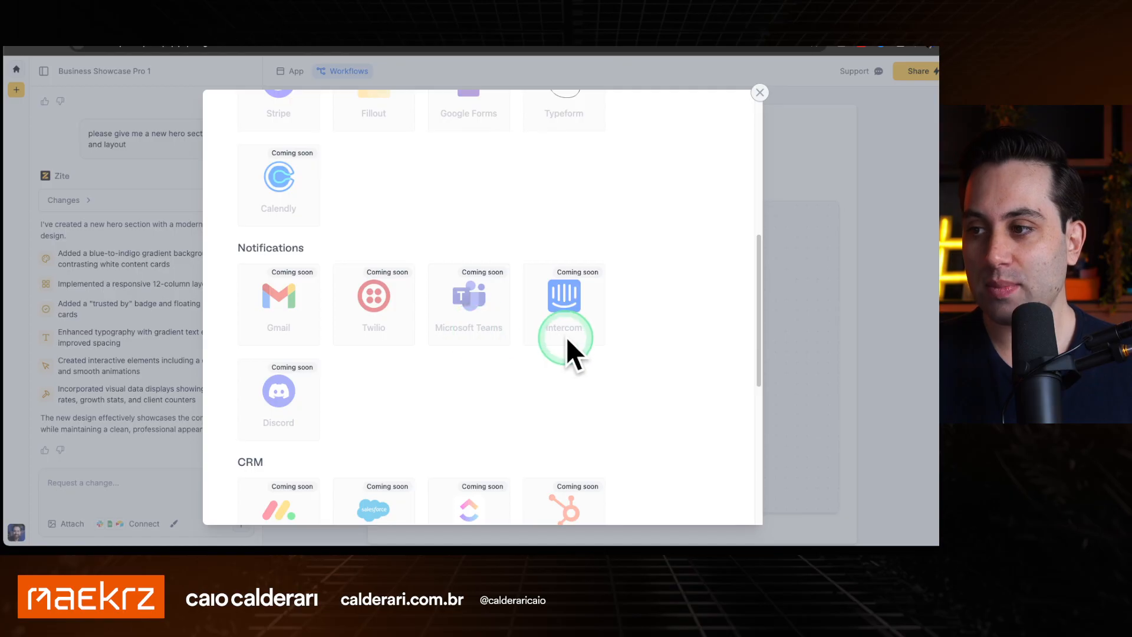
scroll(307, 389, "down", 4)
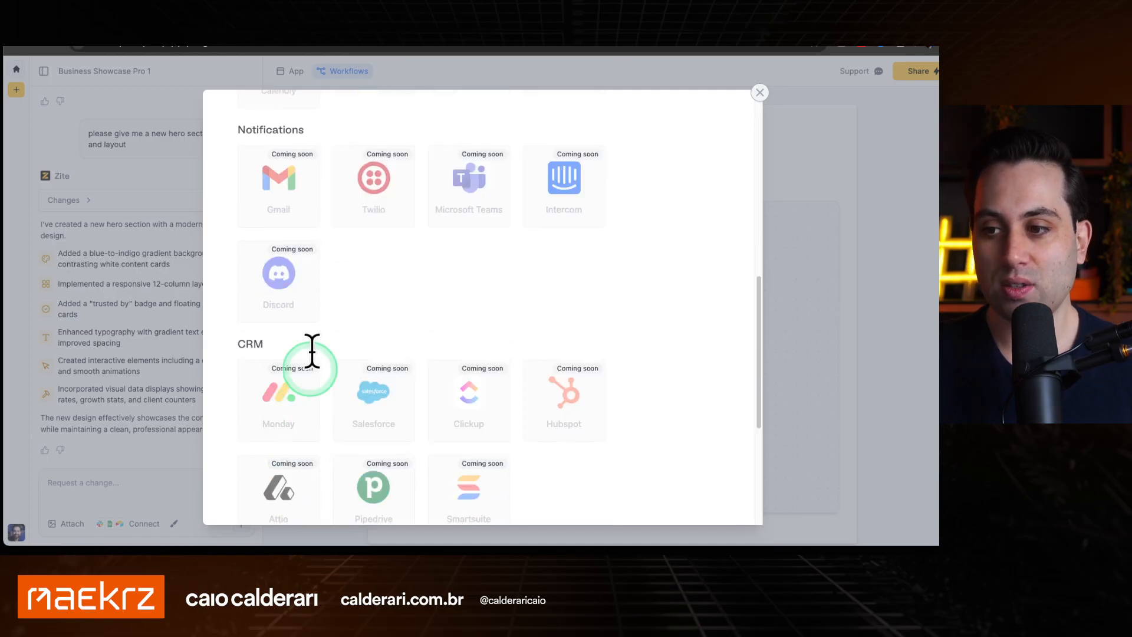
scroll(289, 277, "down", 1)
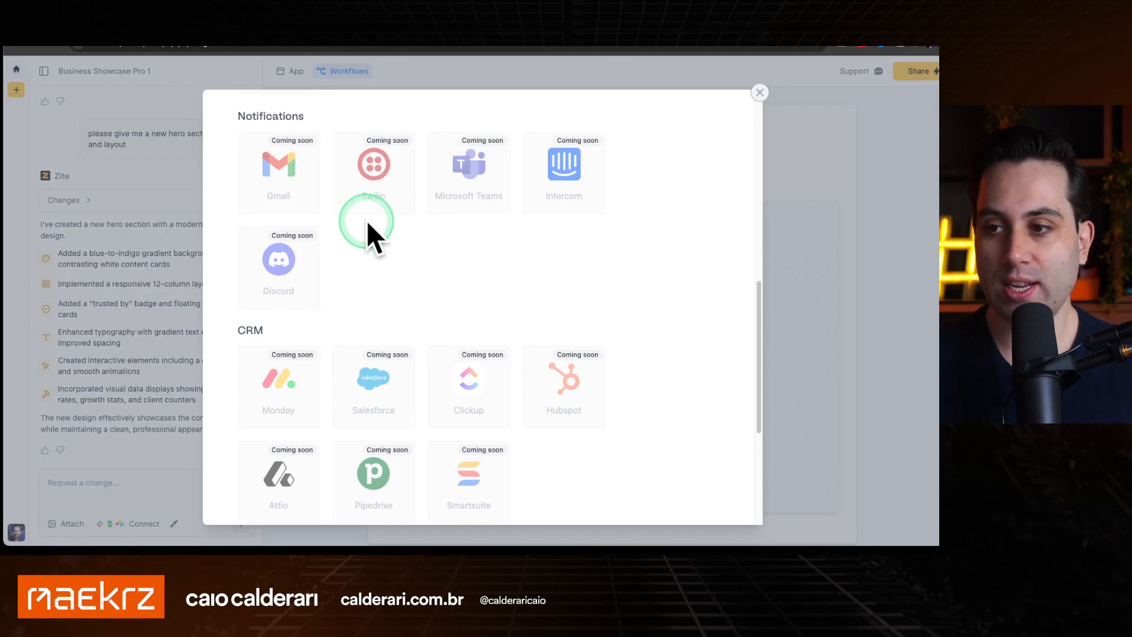
scroll(364, 265, "down", 2)
scroll(363, 264, "down", 2)
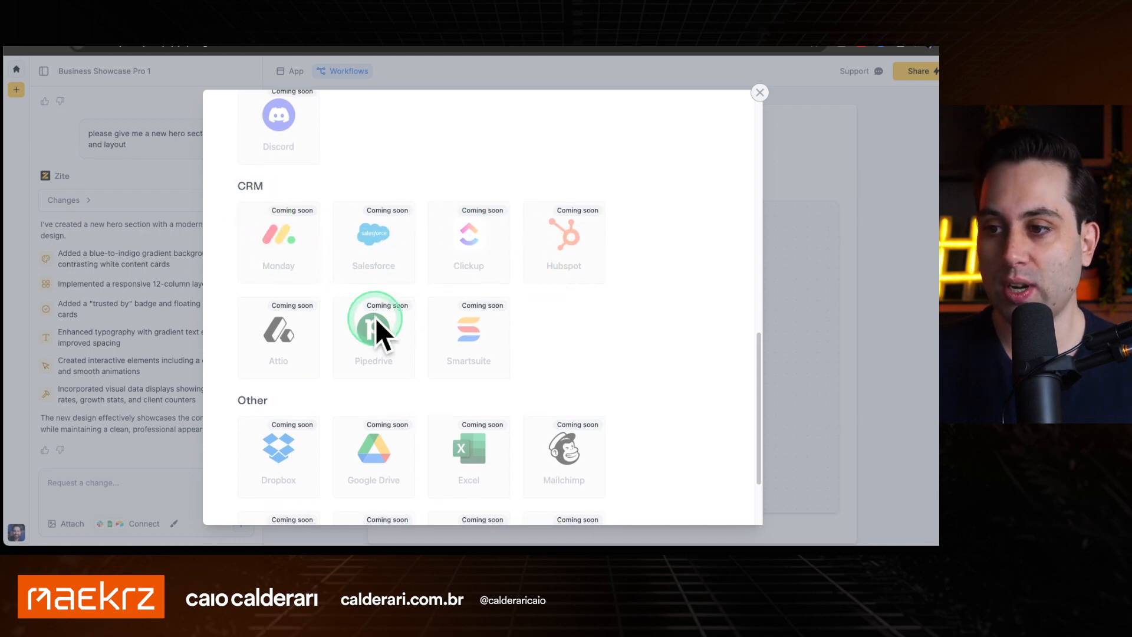
scroll(354, 336, "down", 1)
scroll(470, 327, "down", 2)
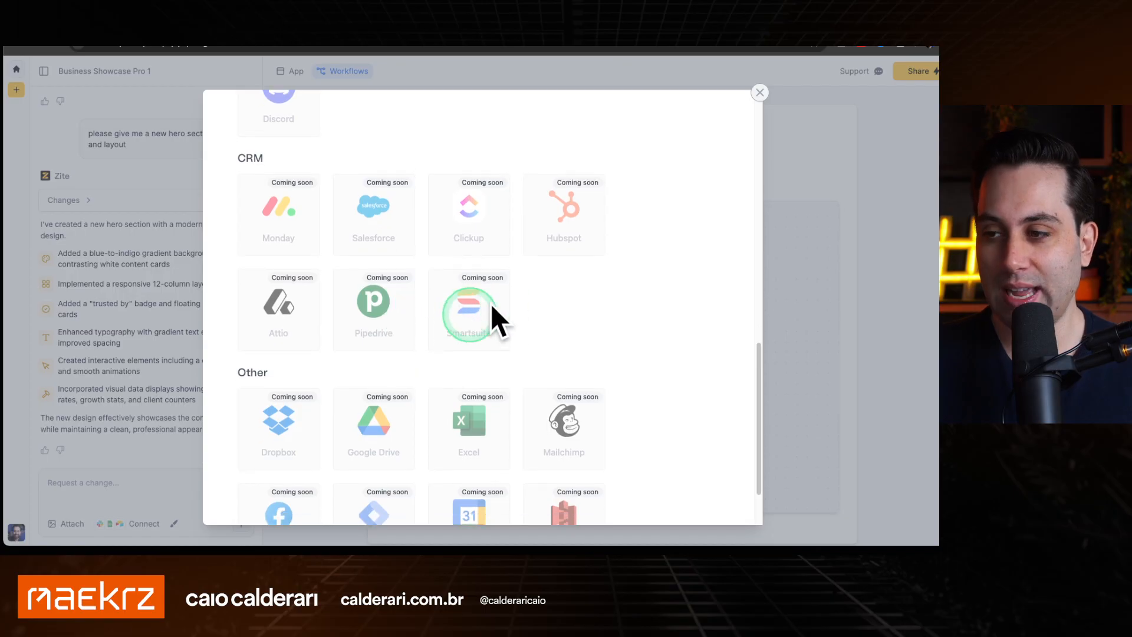
scroll(503, 296, "down", 1)
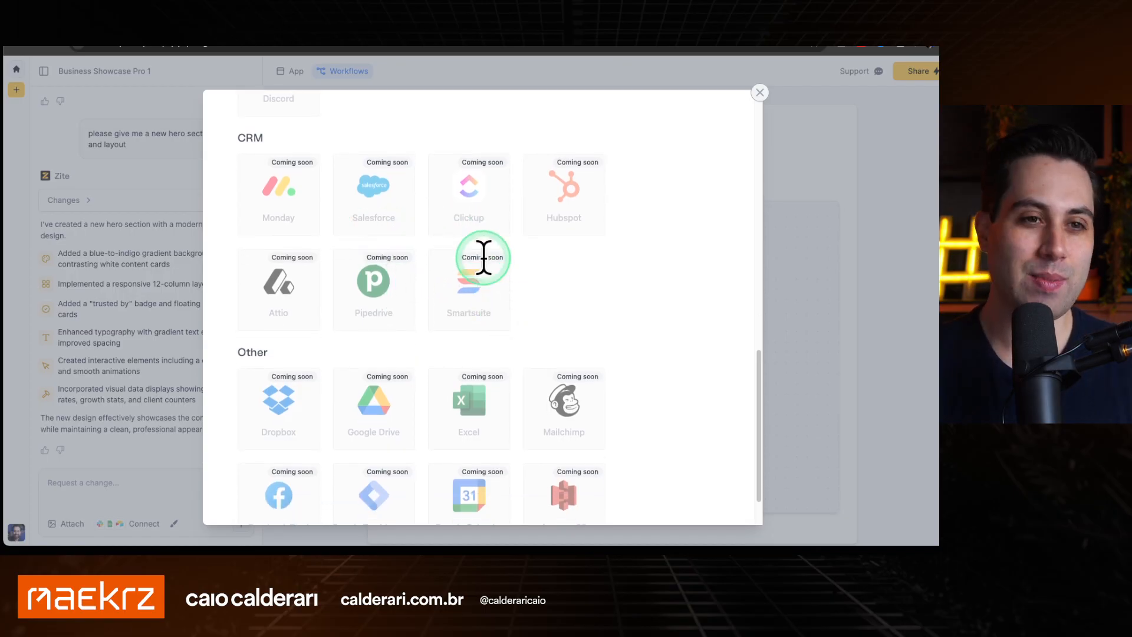
scroll(530, 292, "down", 2)
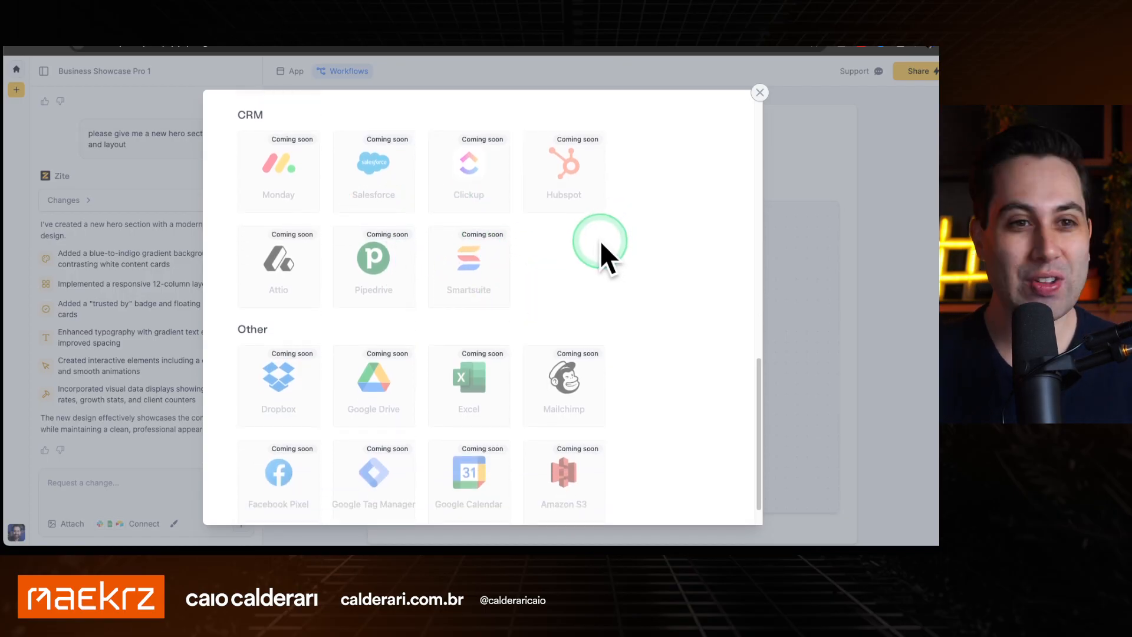
scroll(608, 237, "down", 2)
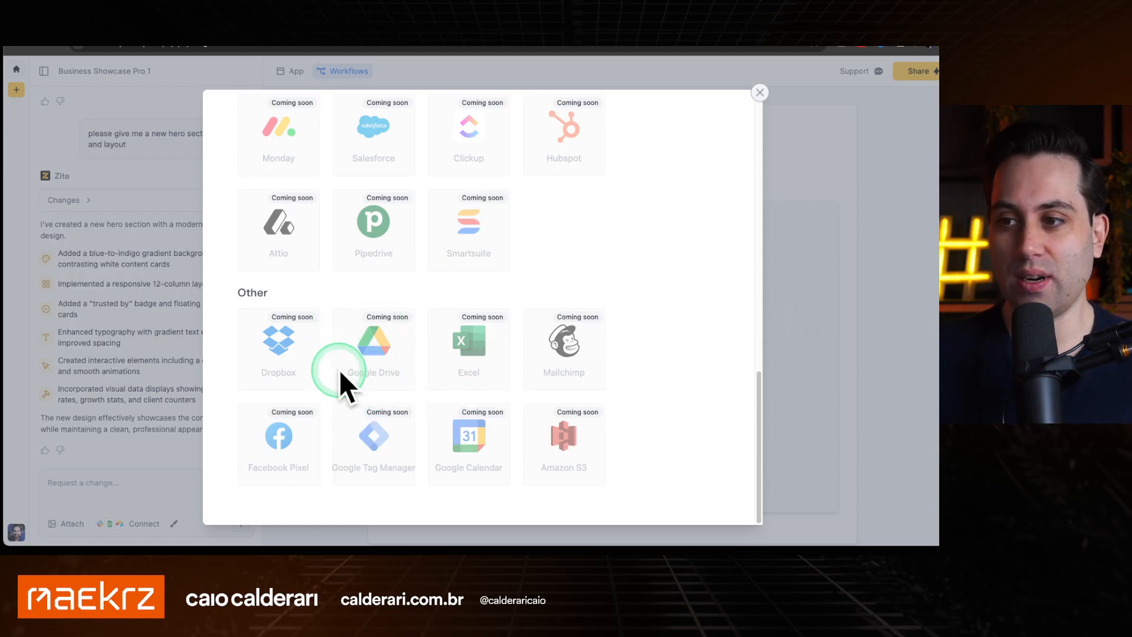
scroll(347, 386, "up", 1)
scroll(347, 375, "up", 1)
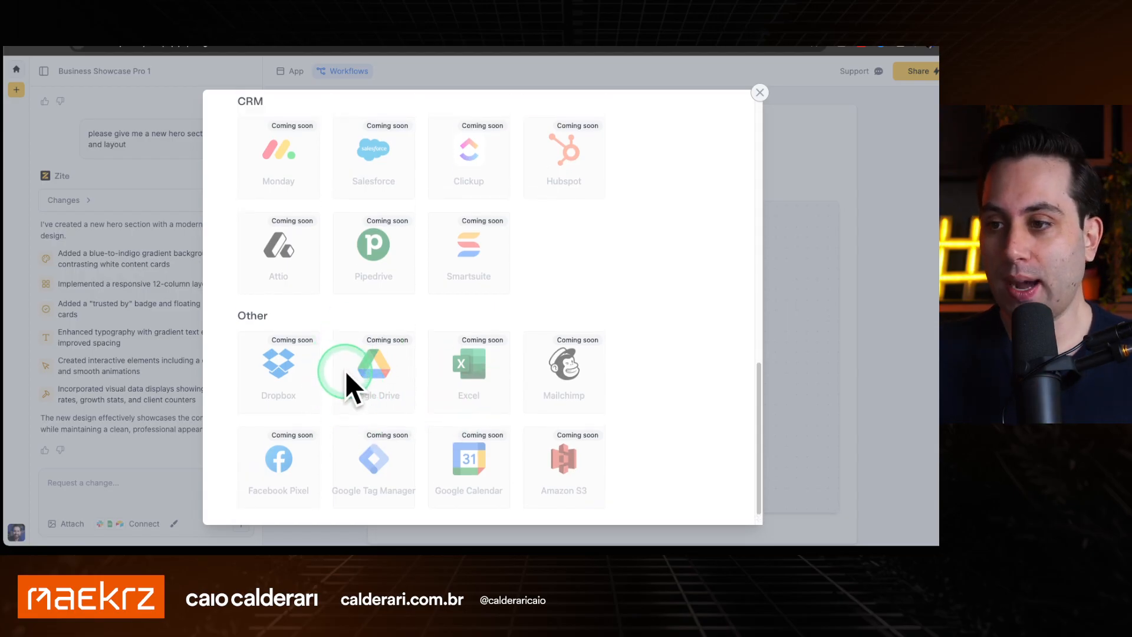
scroll(404, 341, "up", 3)
scroll(403, 341, "up", 2)
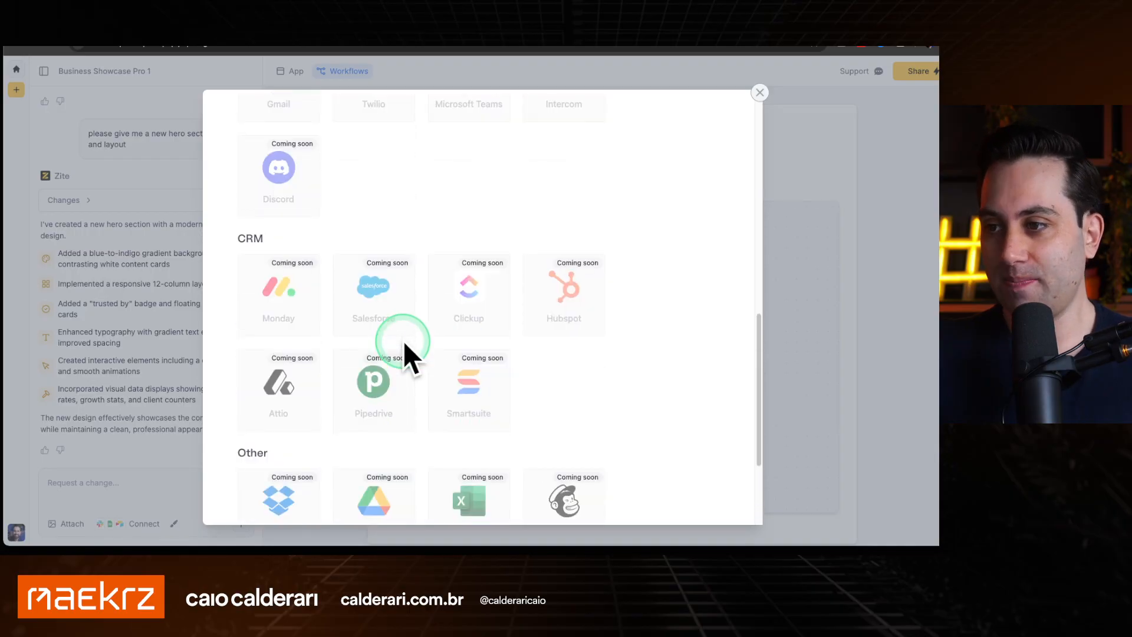
scroll(404, 341, "up", 10)
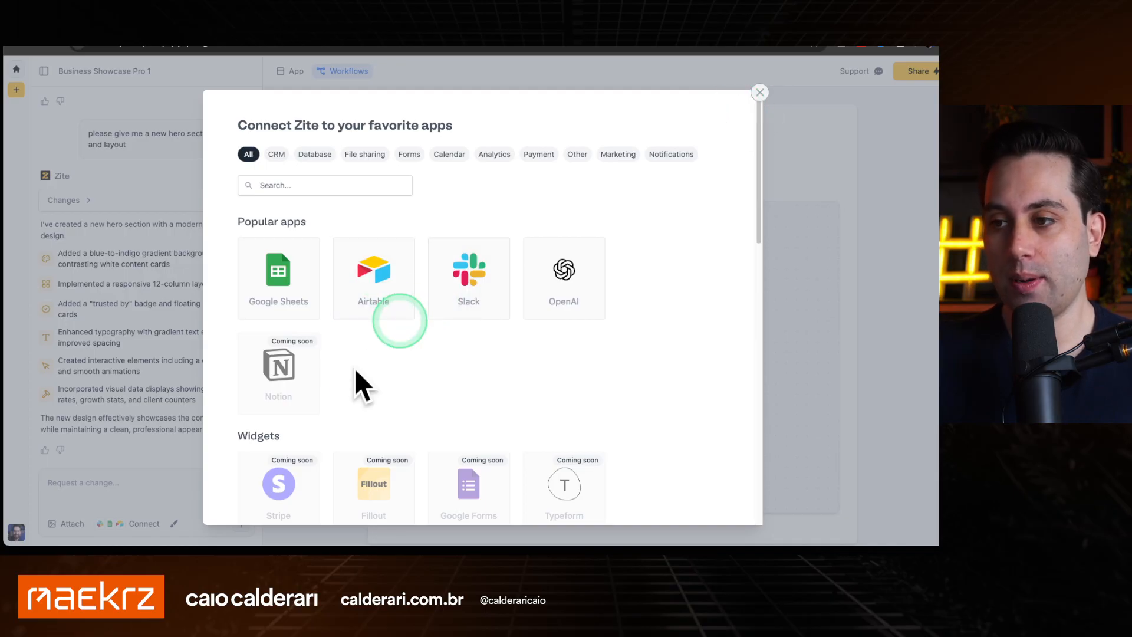
Connect Airtable to the app using the existing Airtable connection and the Zite Client Portal Base
left_click(378, 279)
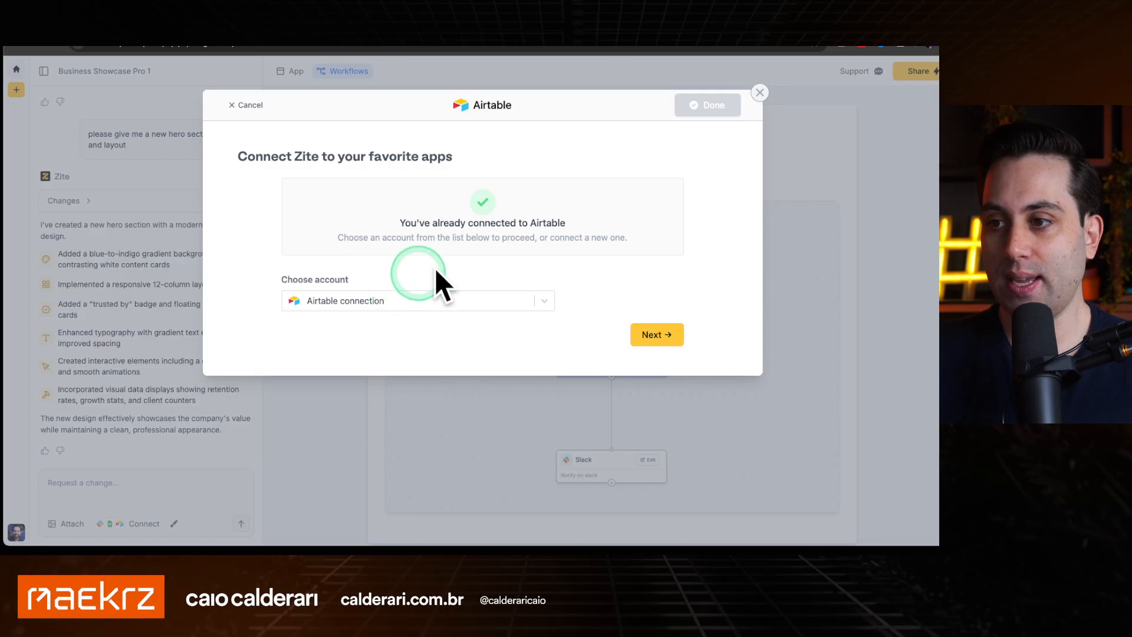
left_click(657, 334)
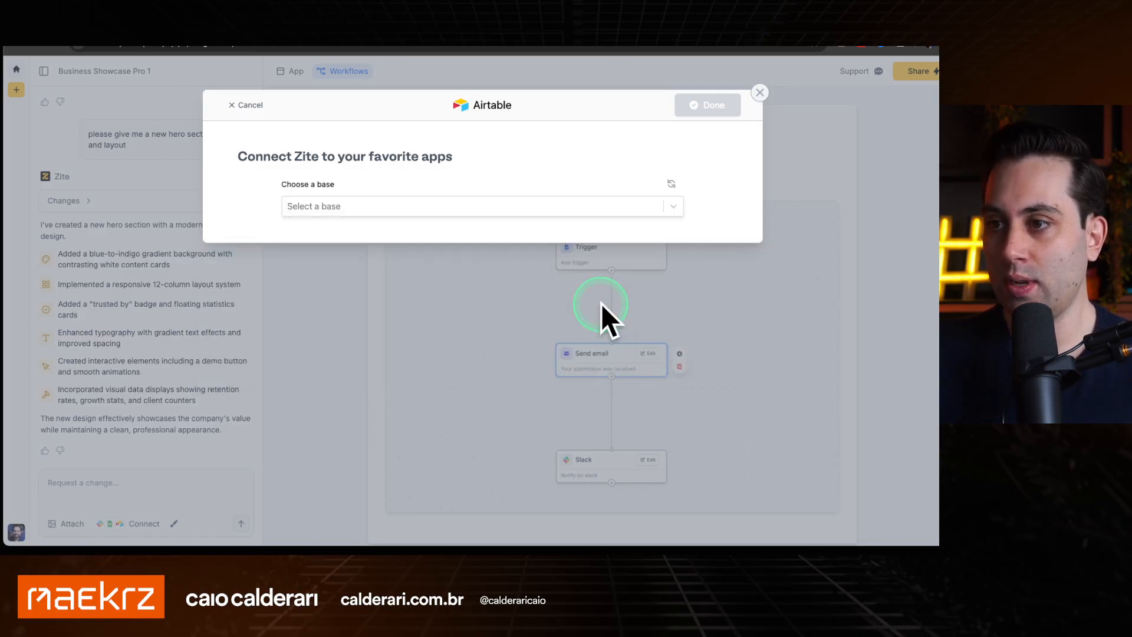
left_click(388, 204)
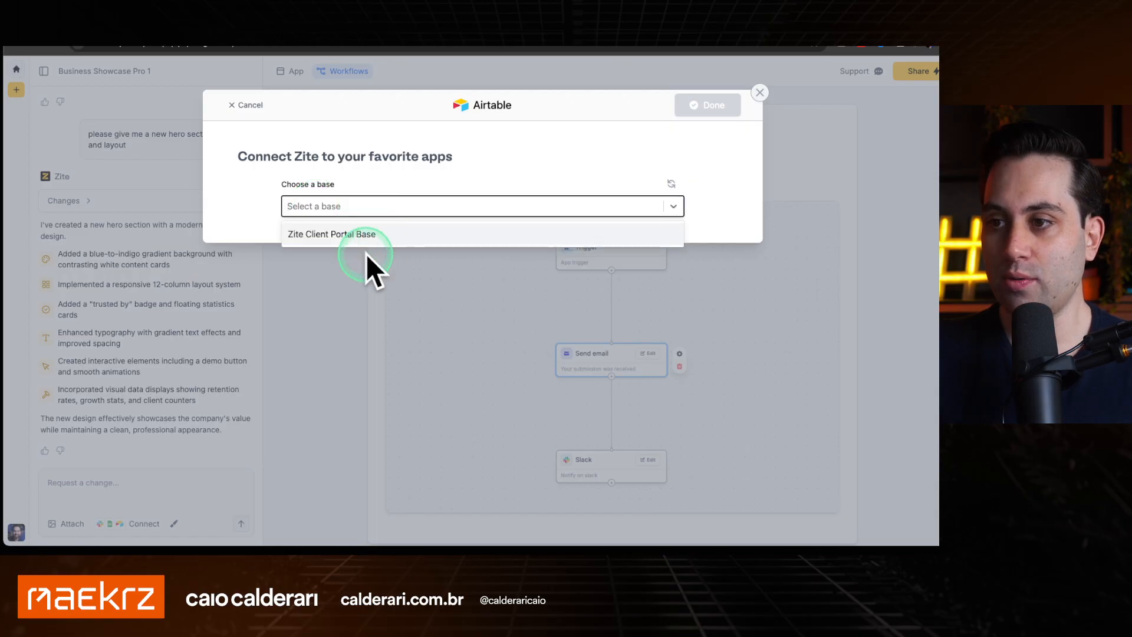
left_click(355, 236)
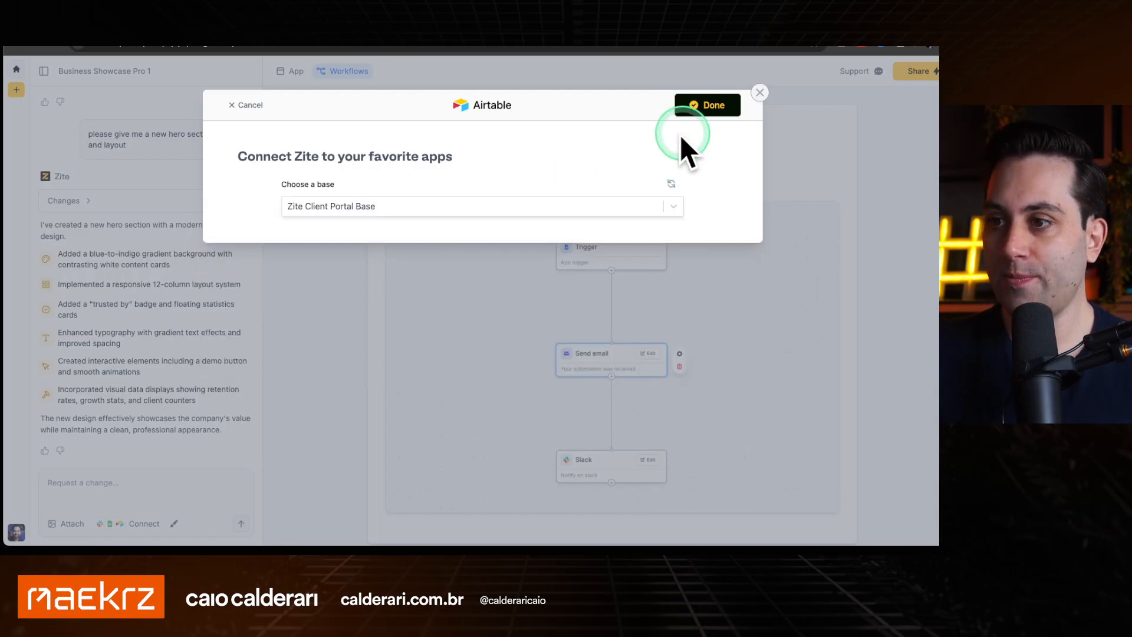
left_click(711, 108)
left_click(532, 249)
left_click(624, 260)
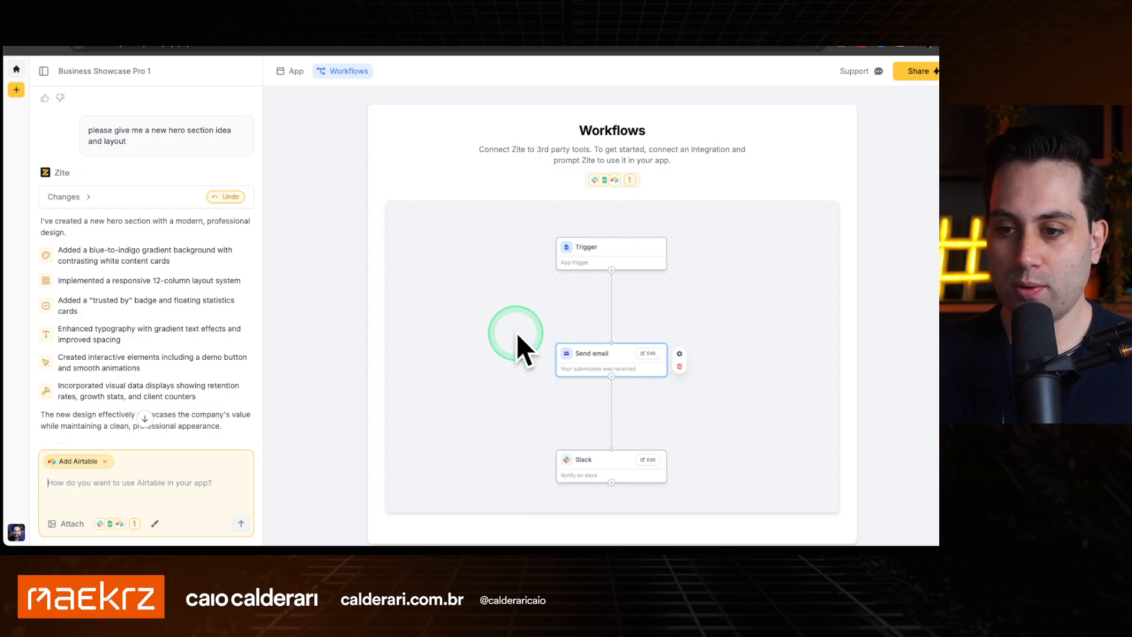
Send the Airtable request "create a connection to my database" to the AI builder
type("create a connection to my da")
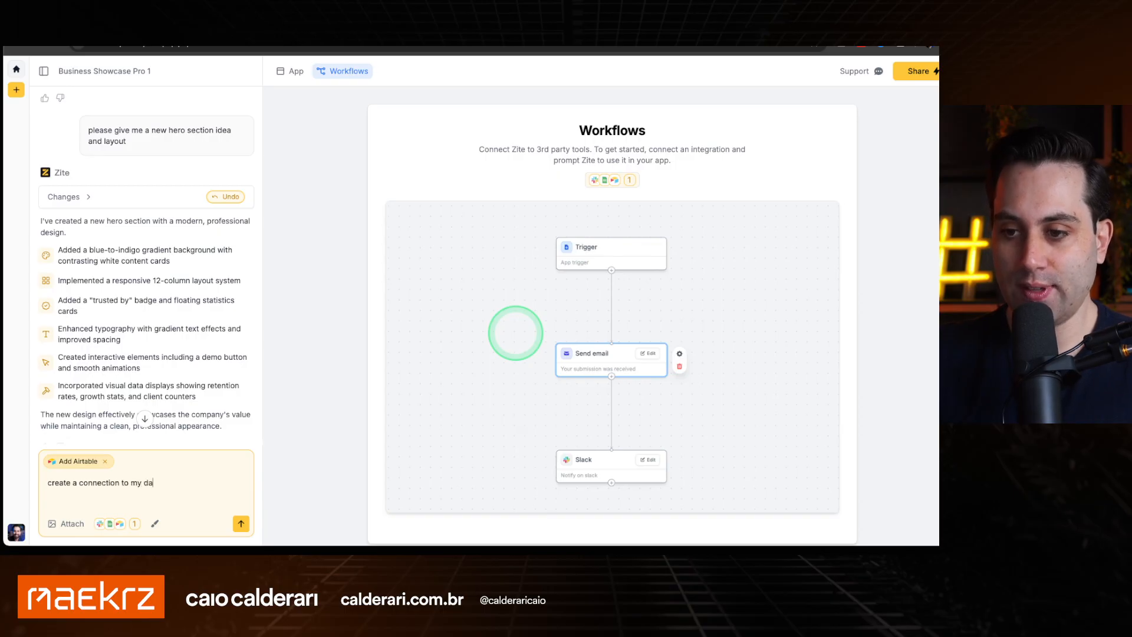
type("e")
left_click(242, 524)
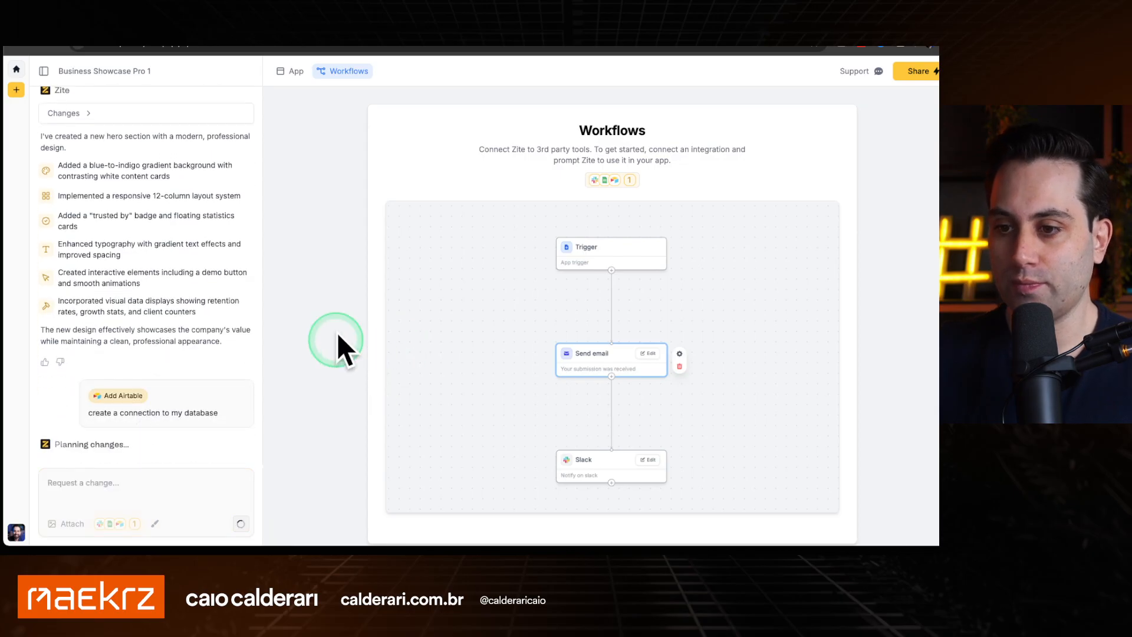
Return to the website preview and examine the redesigned hero section's headline, feature list, buttons and statistics cards
left_click(283, 74)
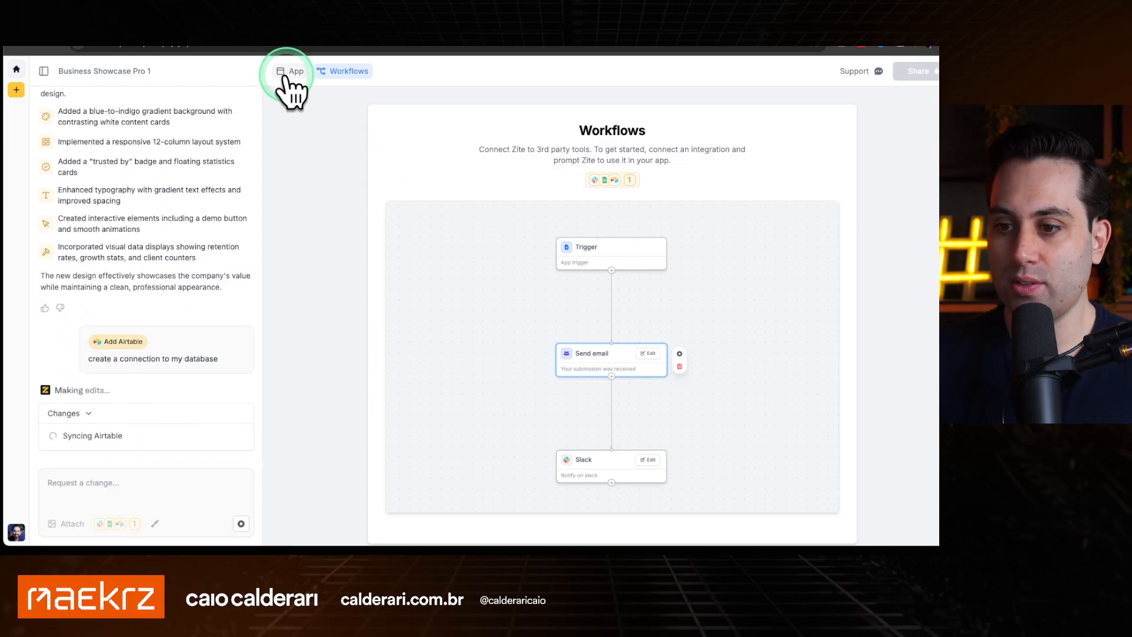
left_click(394, 199)
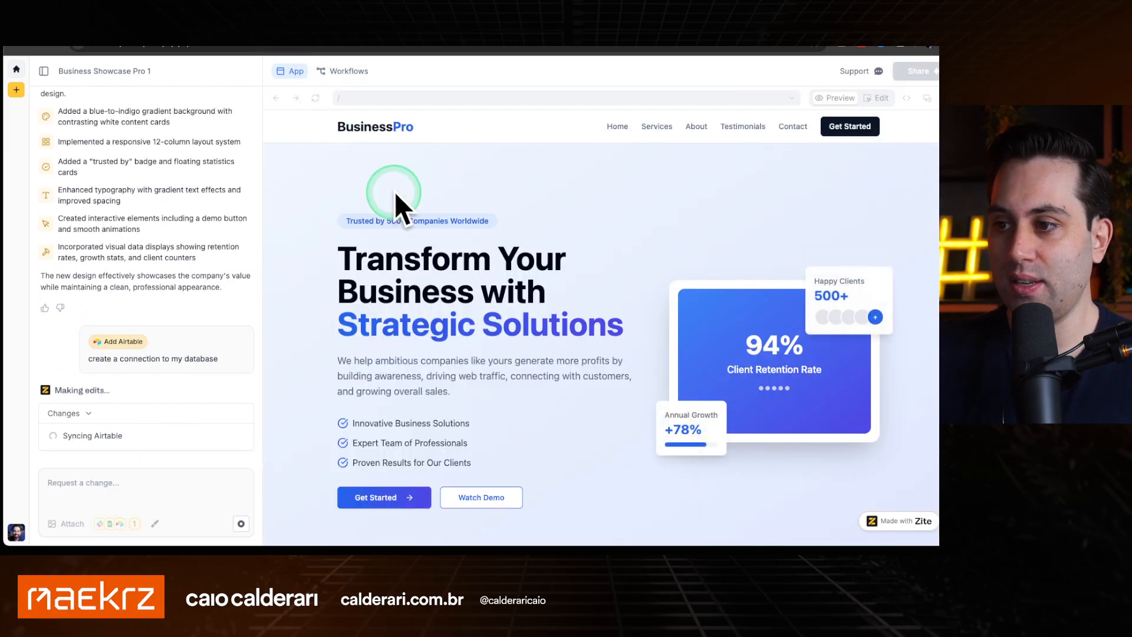
left_click(491, 236)
left_click(415, 225)
scroll(437, 236, "down", 2)
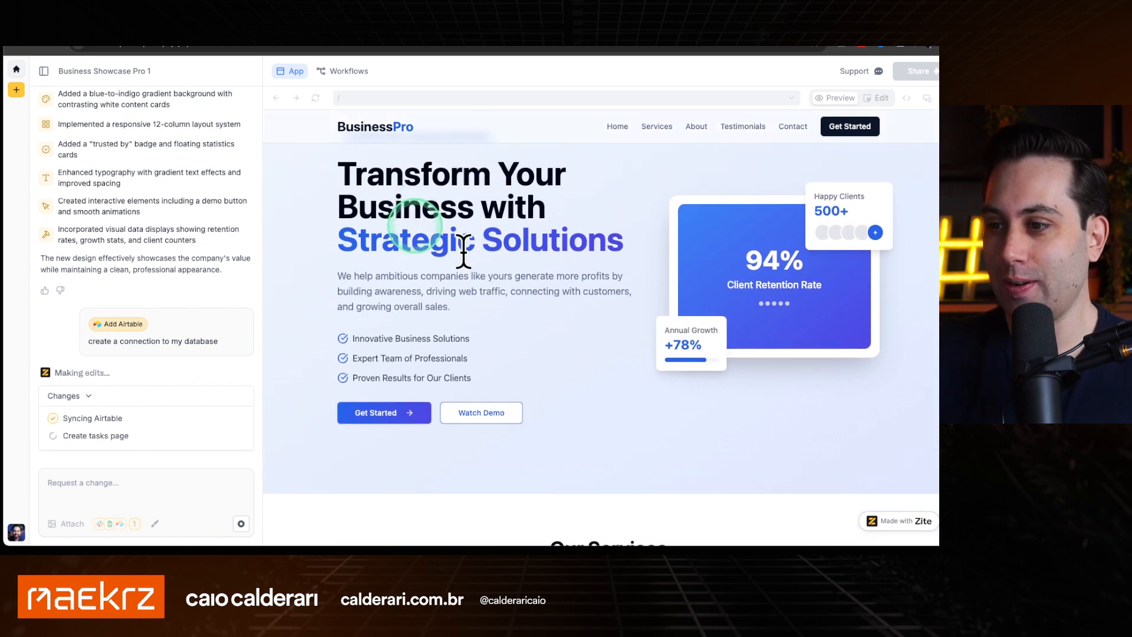
scroll(465, 302, "up", 3)
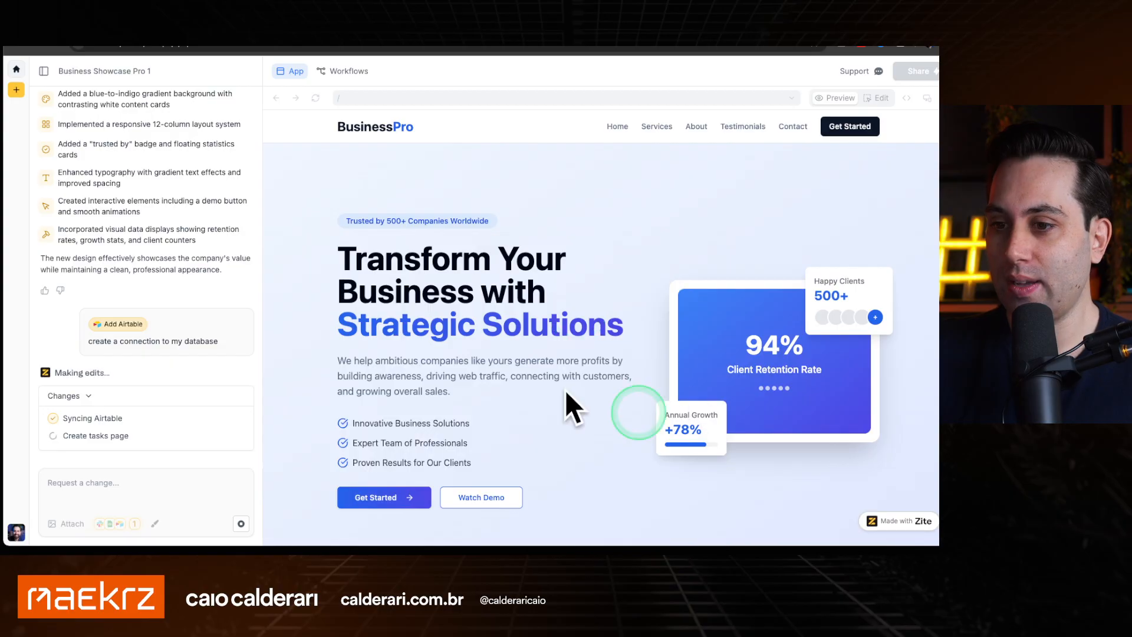
scroll(532, 276, "down", 1)
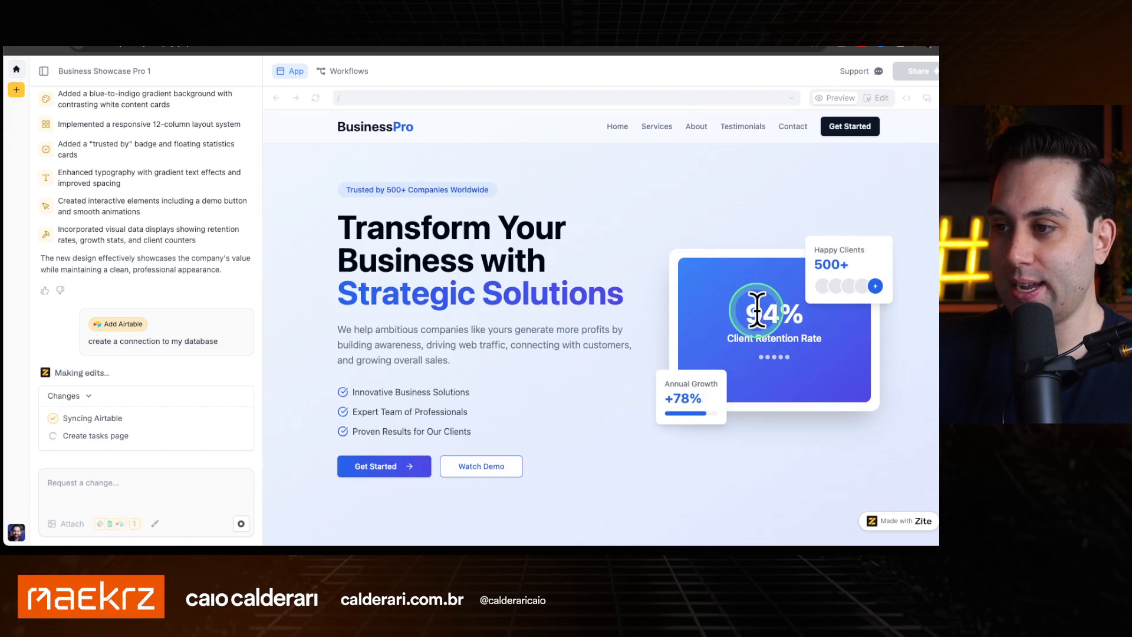
scroll(708, 312, "up", 1)
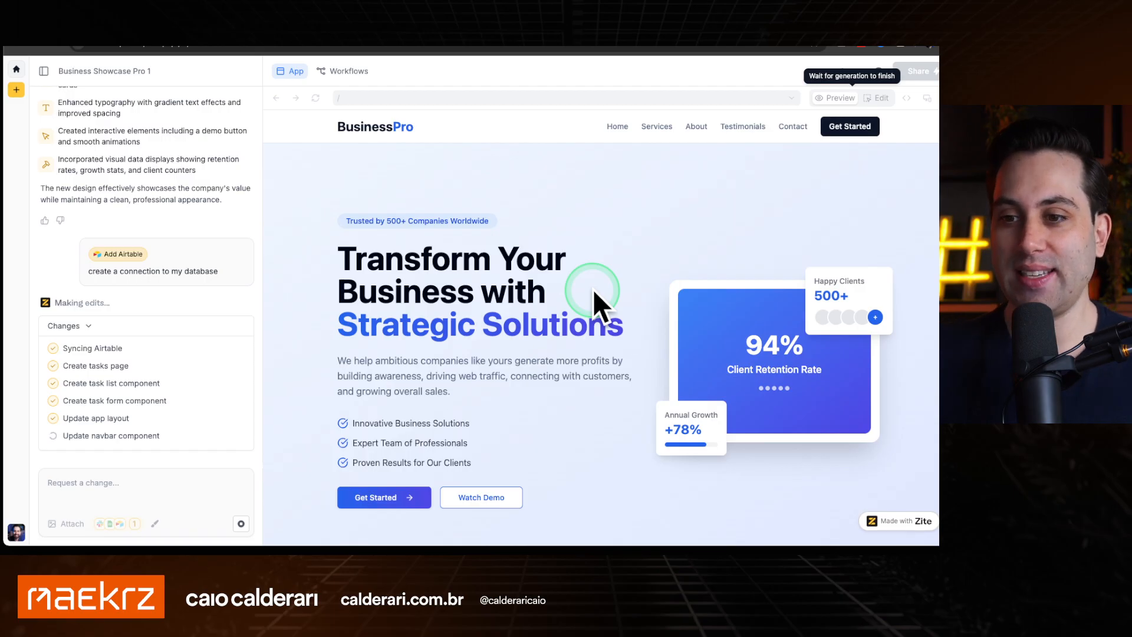
left_click(816, 98)
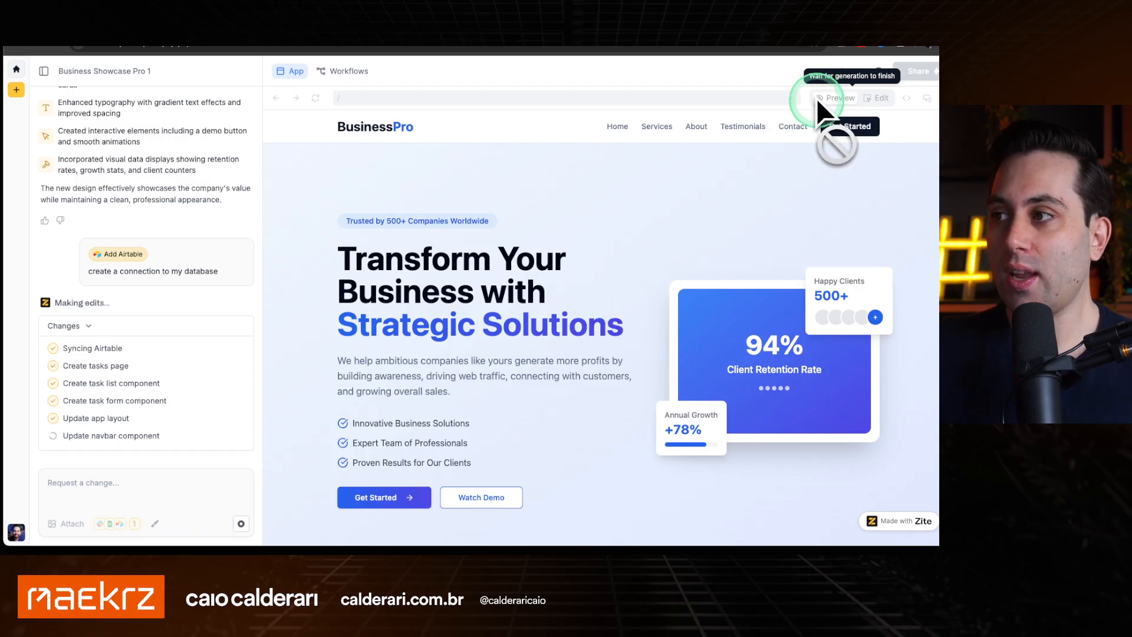
Look at the Workflows overview and return to the website's app preview
left_click(879, 97)
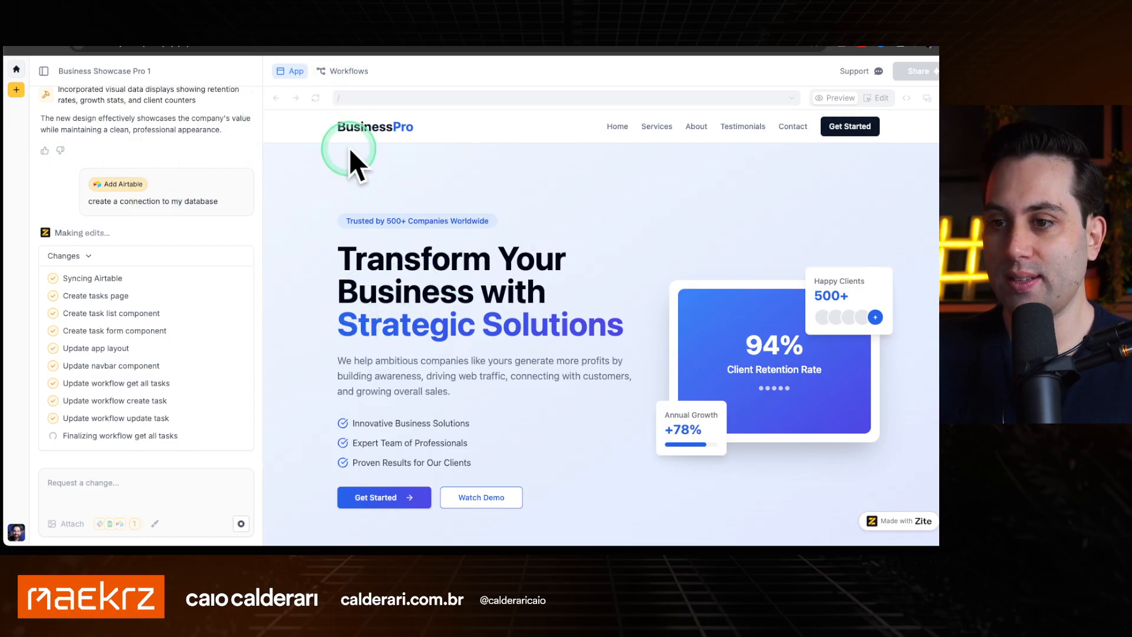
left_click(333, 72)
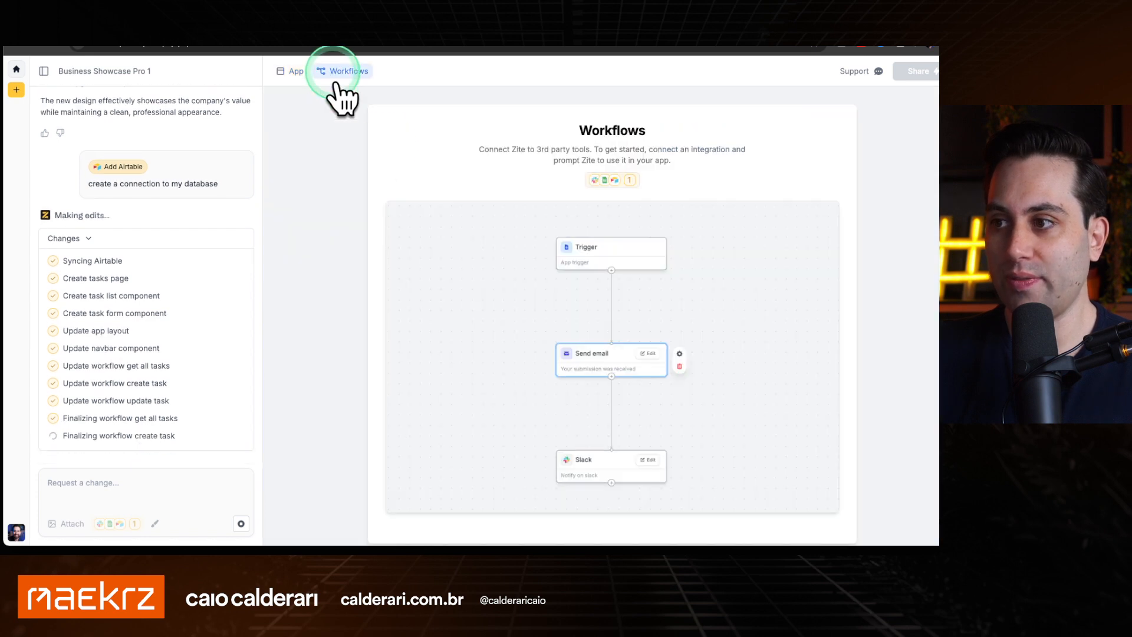
left_click(295, 72)
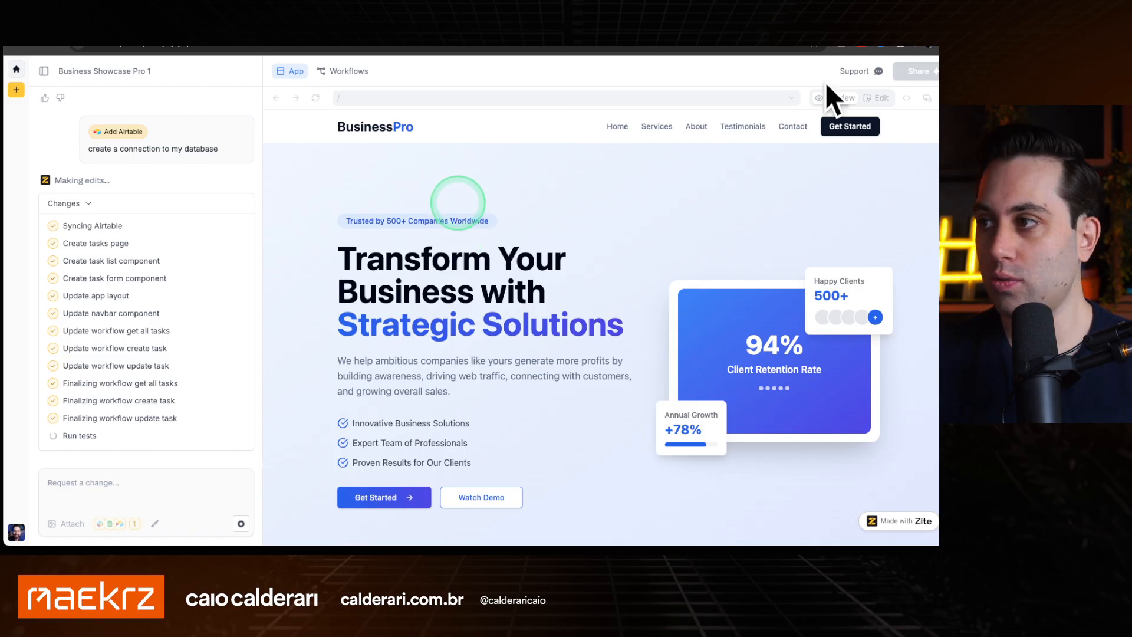
left_click(915, 77)
left_click(531, 229)
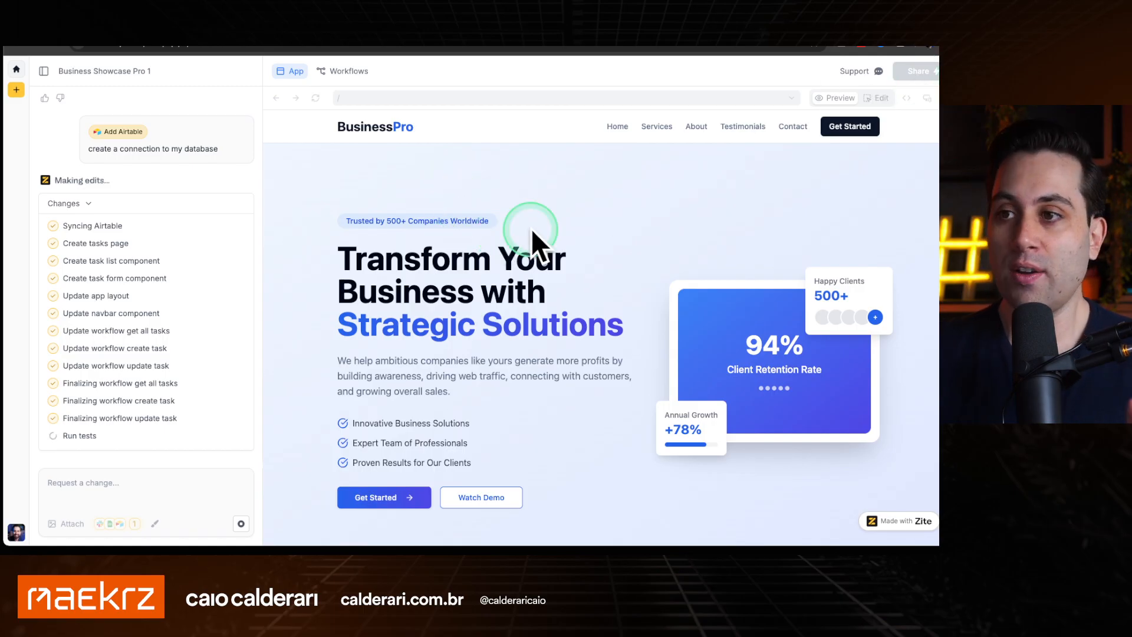
left_click(904, 80)
left_click(393, 93)
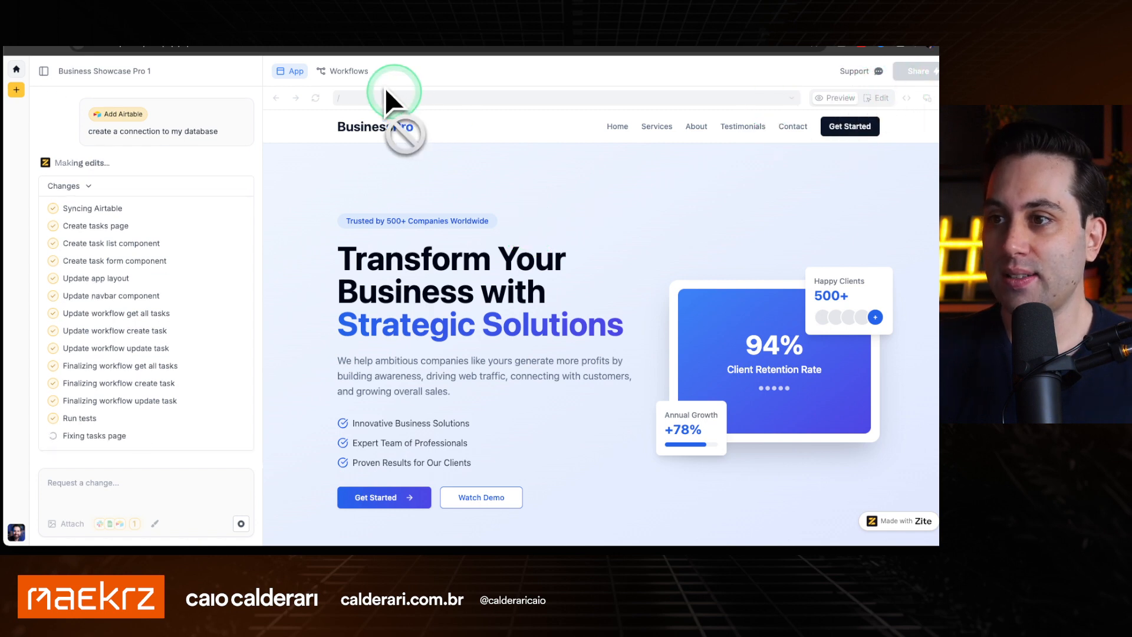
left_click(889, 96)
left_click(911, 95)
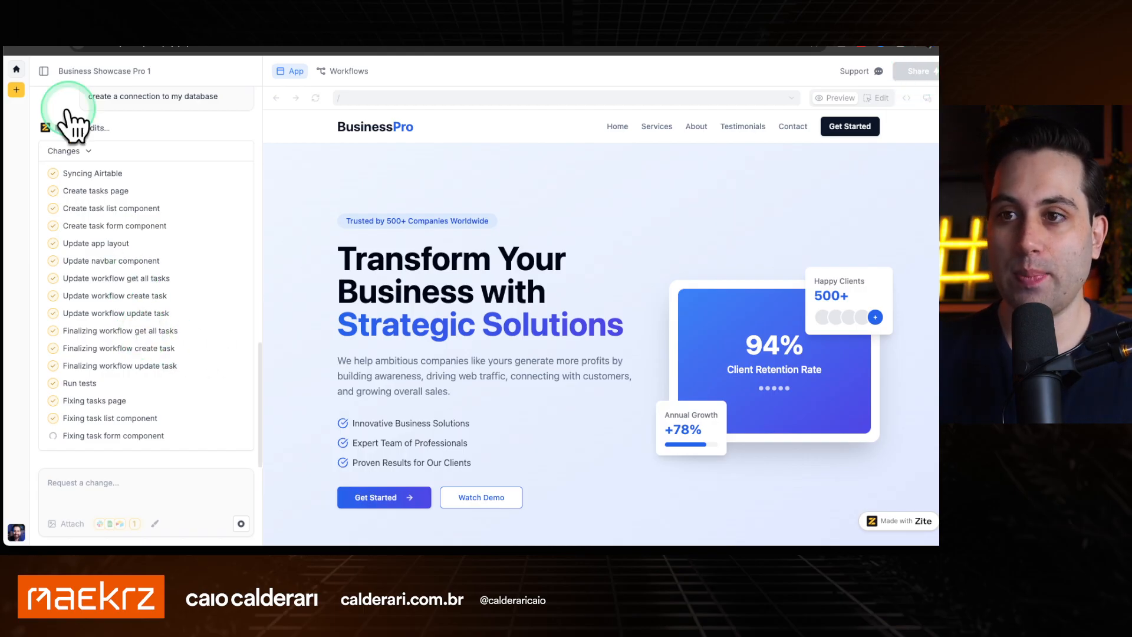
Open the Zite home page in a new browser tab and show the account's upgrade plans
key("super+t")
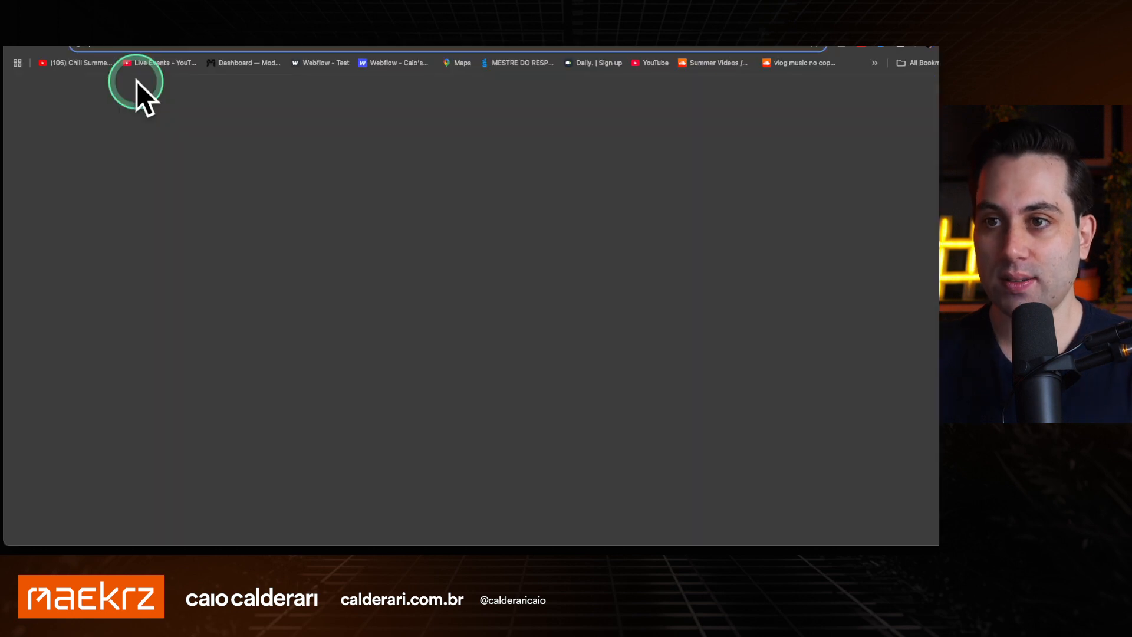
type("zi")
key("Return")
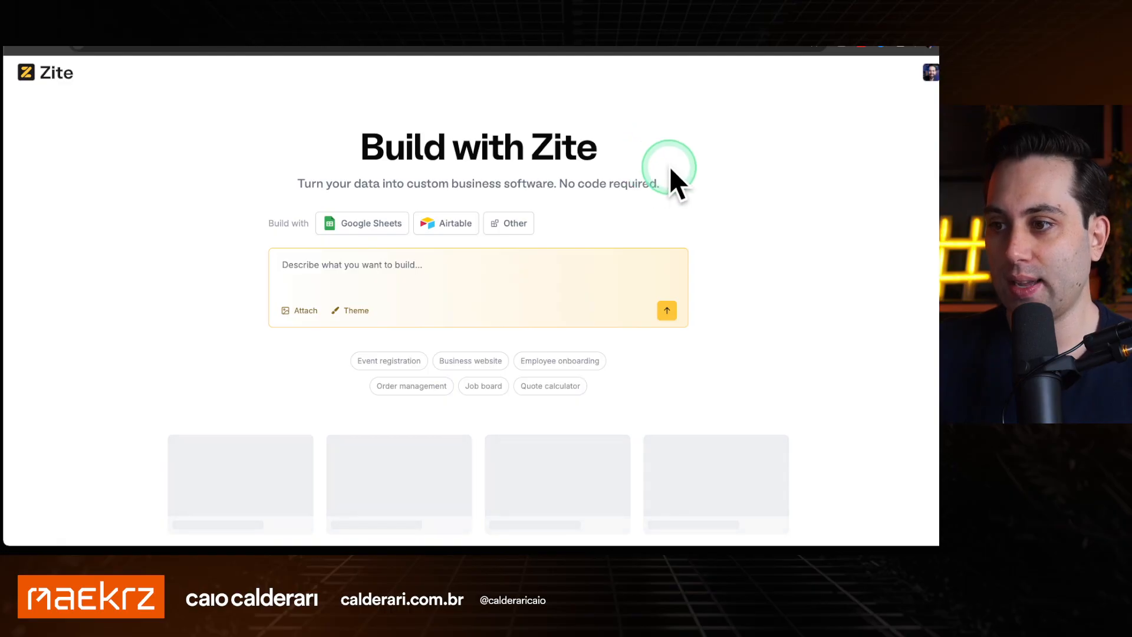
left_click(930, 73)
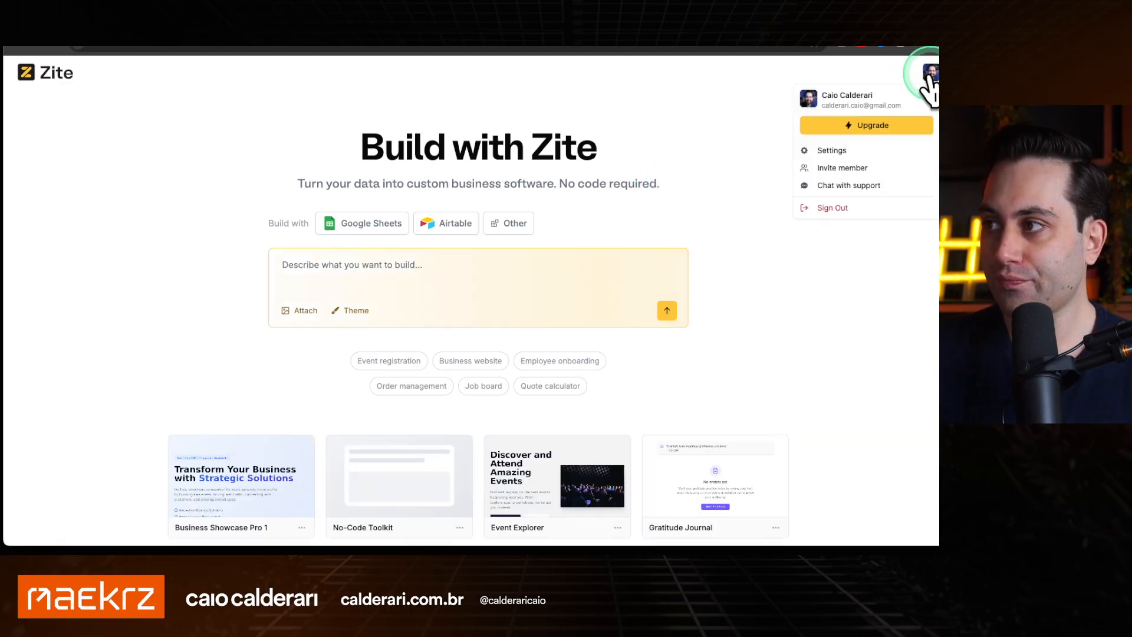
left_click(865, 126)
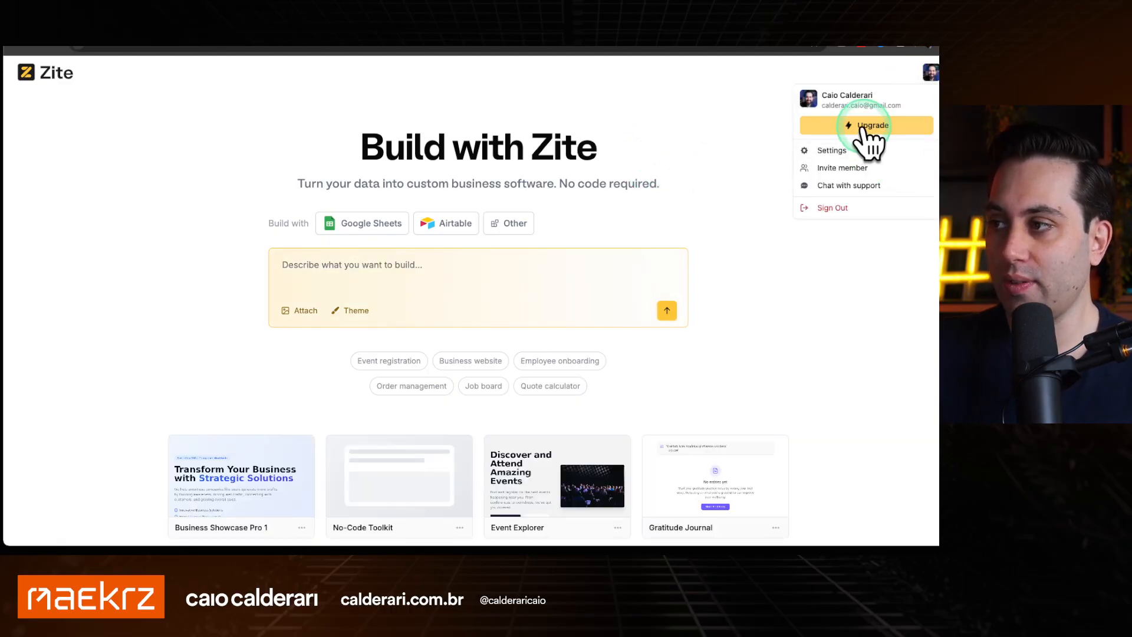
left_click(863, 125)
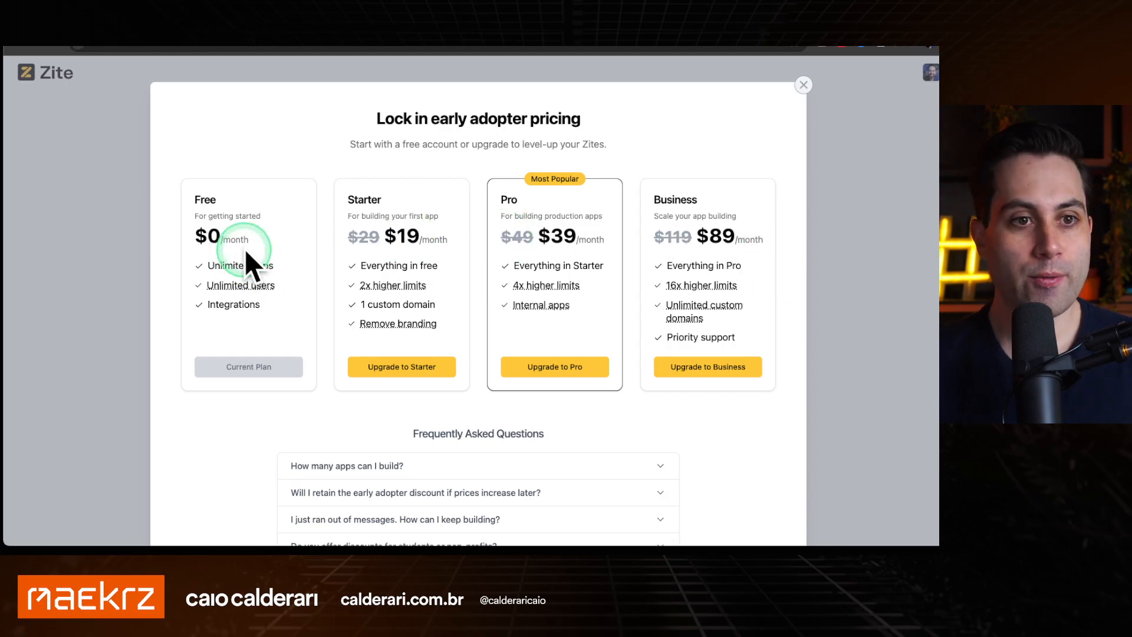
Examine the Free and Starter plan features, the frequently asked questions and the daily message allowance
mouse_move(232, 260)
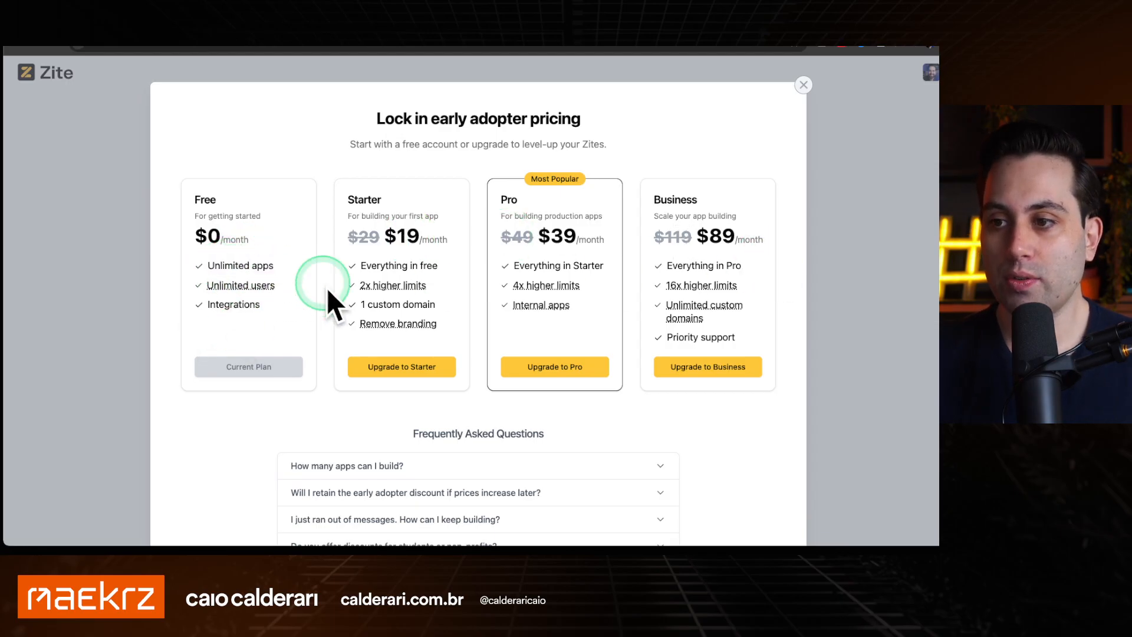
mouse_move(239, 284)
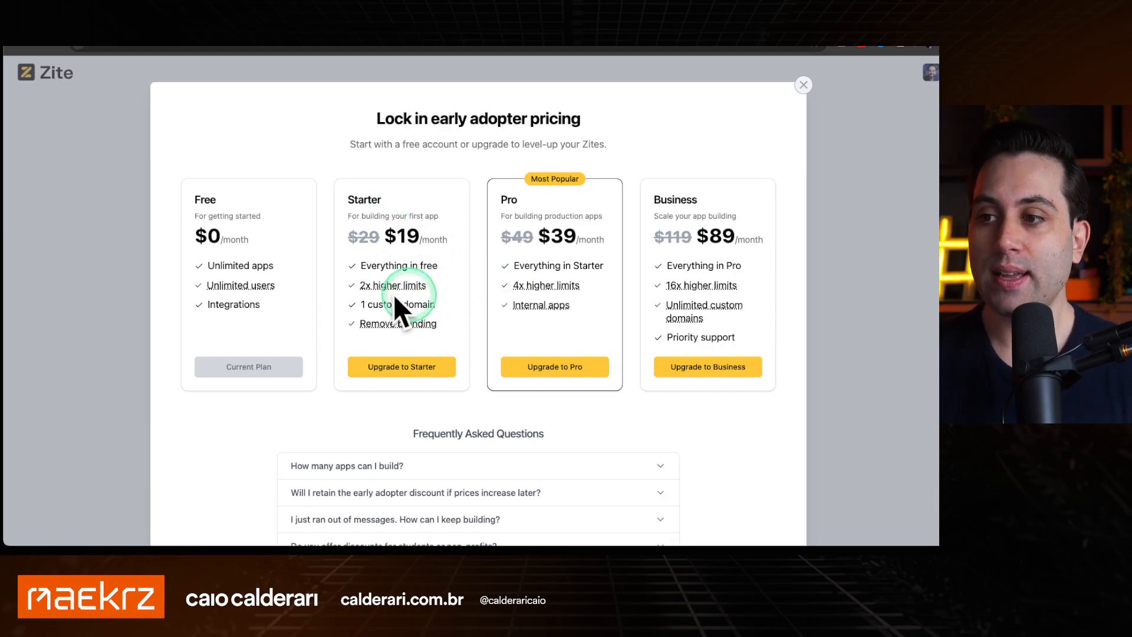
mouse_move(387, 289)
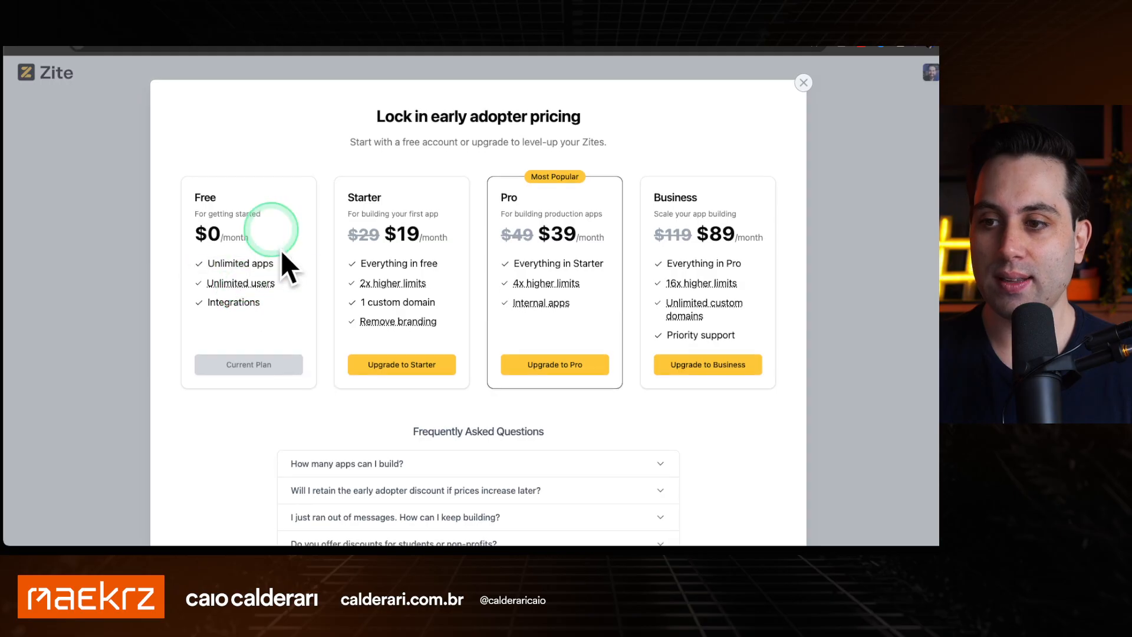
scroll(248, 277, "down", 1)
scroll(300, 247, "down", 5)
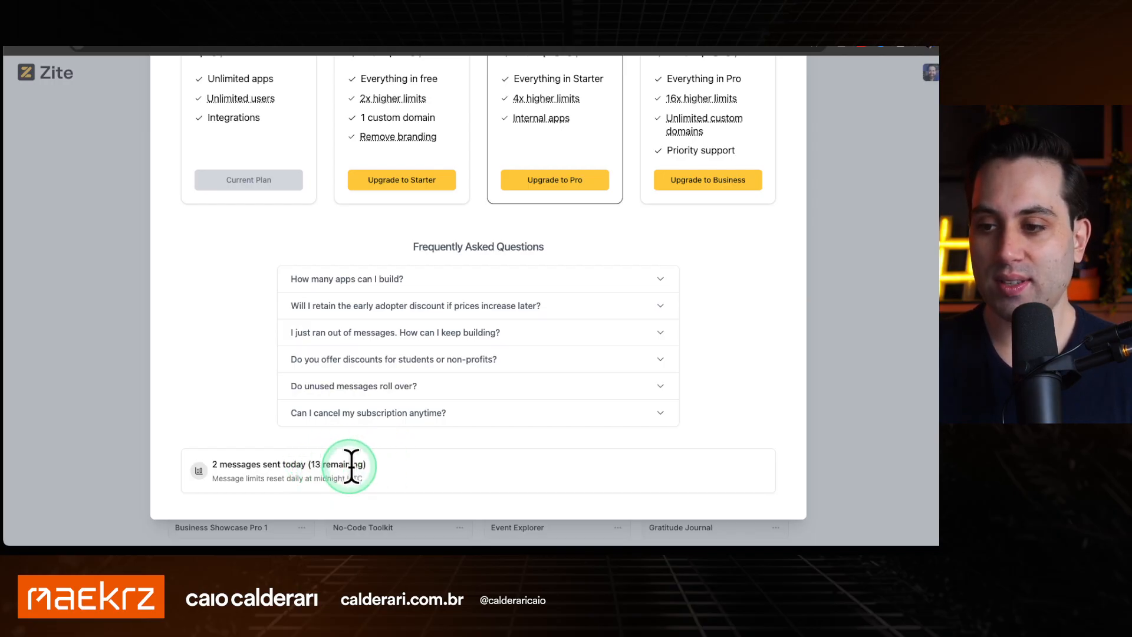
scroll(221, 307, "up", 3)
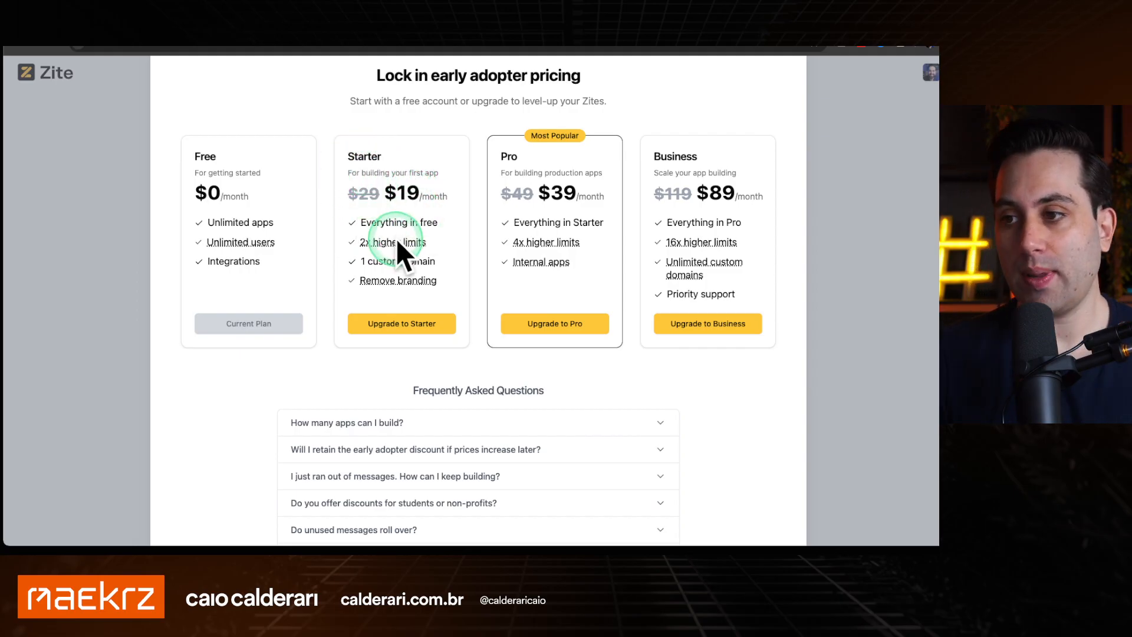
Compare the Starter, Pro and Business plans by usage limits, custom domains, branding removal, internal apps and support
mouse_move(391, 245)
scroll(387, 251, "down", 3)
scroll(348, 396, "up", 3)
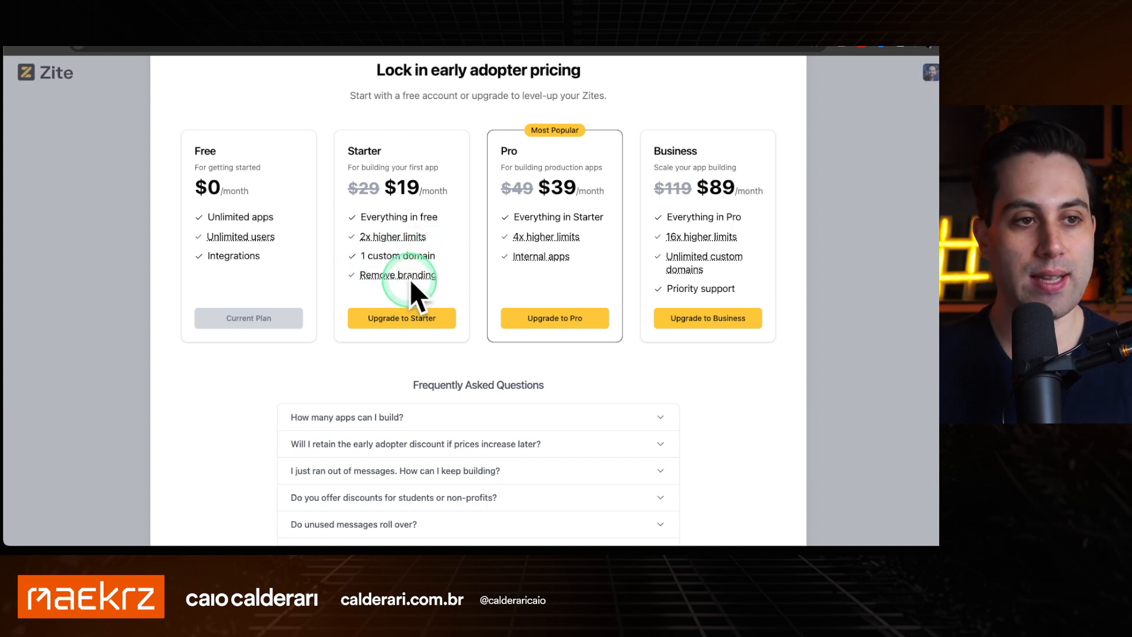
mouse_move(413, 275)
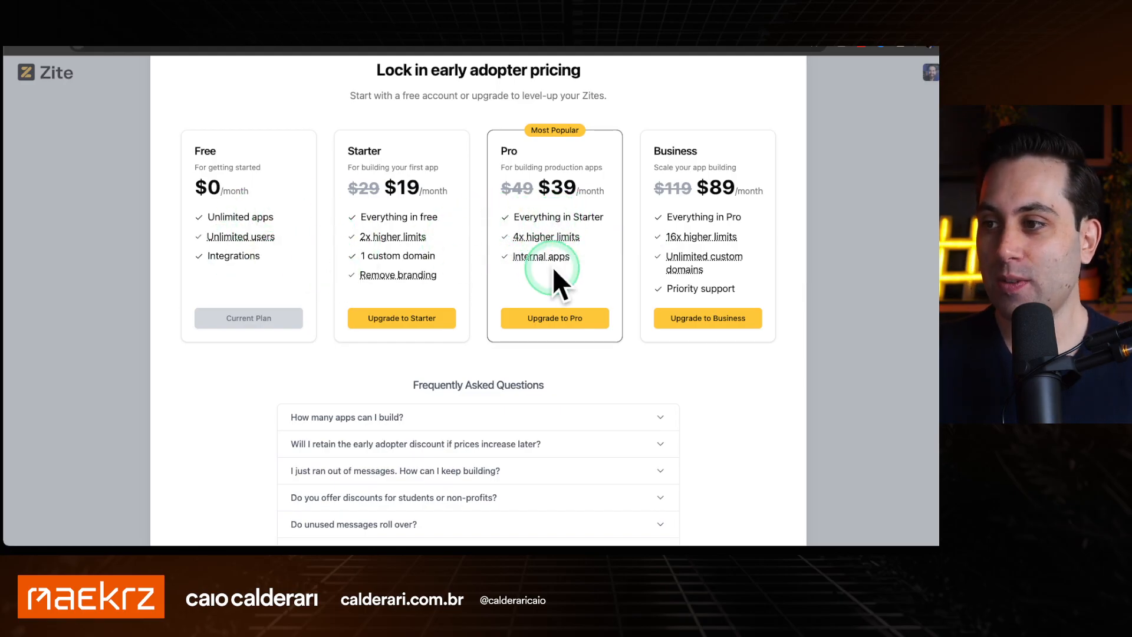
mouse_move(553, 239)
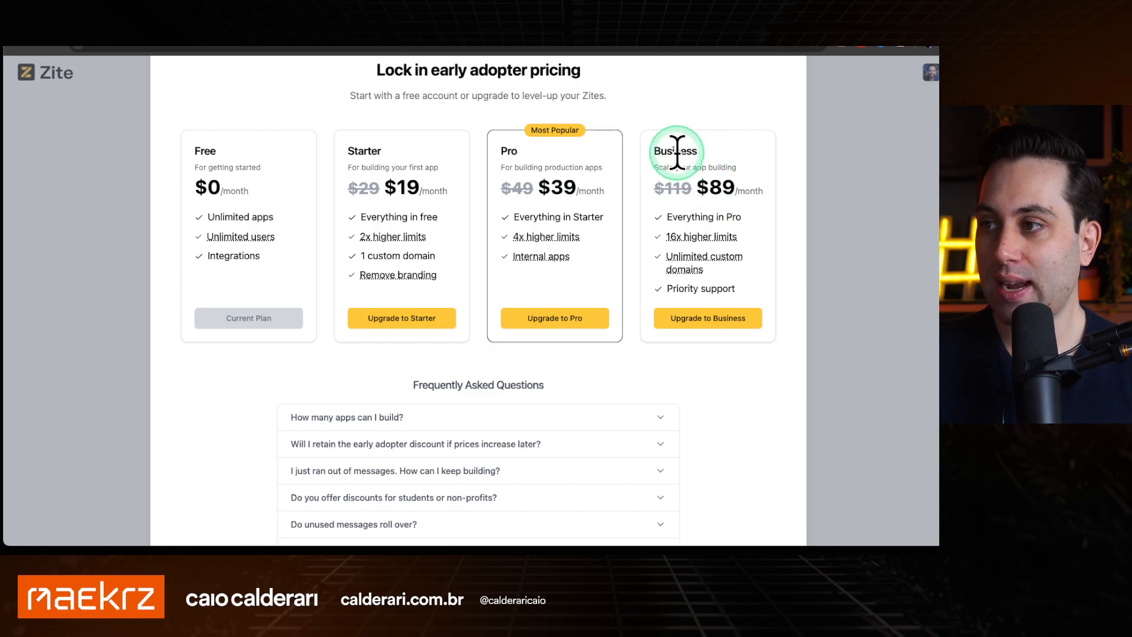
mouse_move(691, 260)
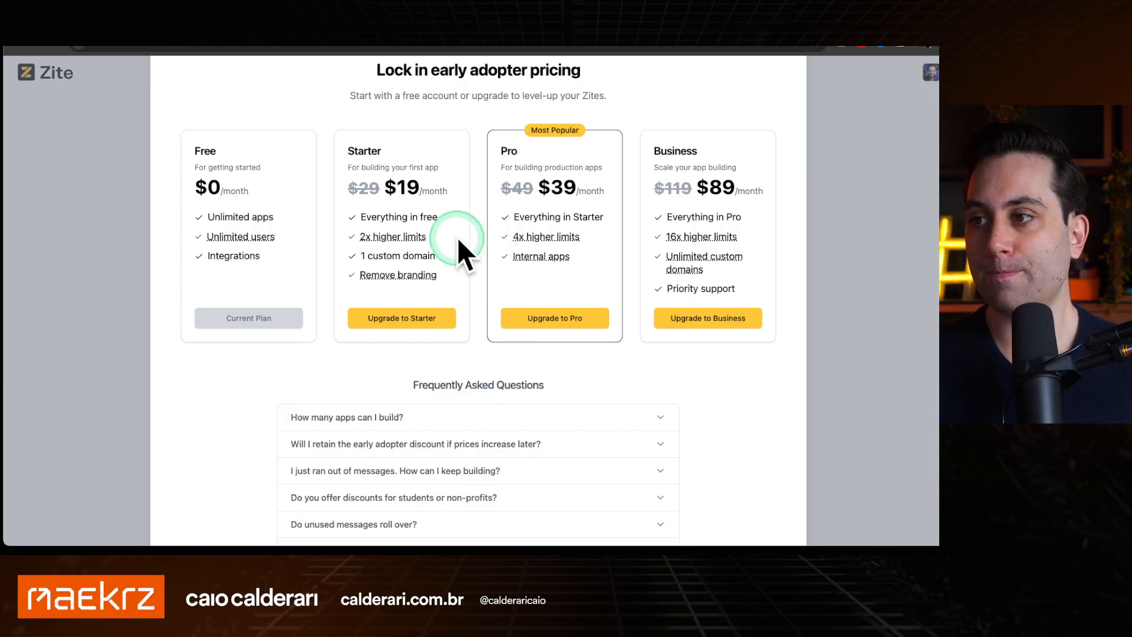
scroll(352, 274, "up", 2)
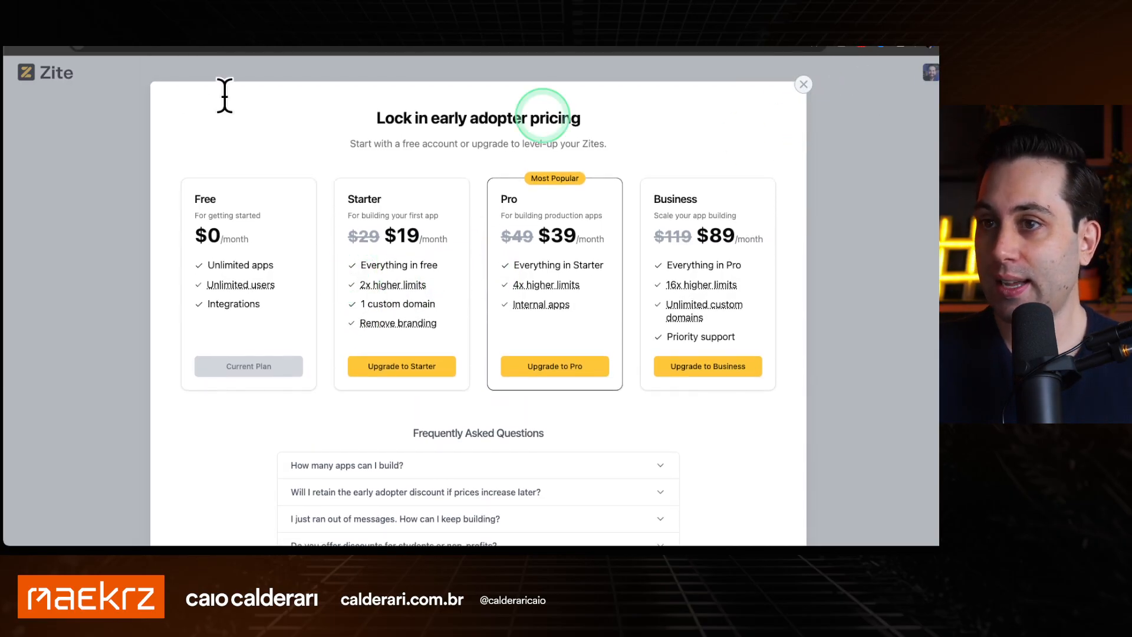
Return to the Business Showcase Pro 1 project and examine the trigger, Airtable and Code steps of its Create Task workflow
left_click(135, 19)
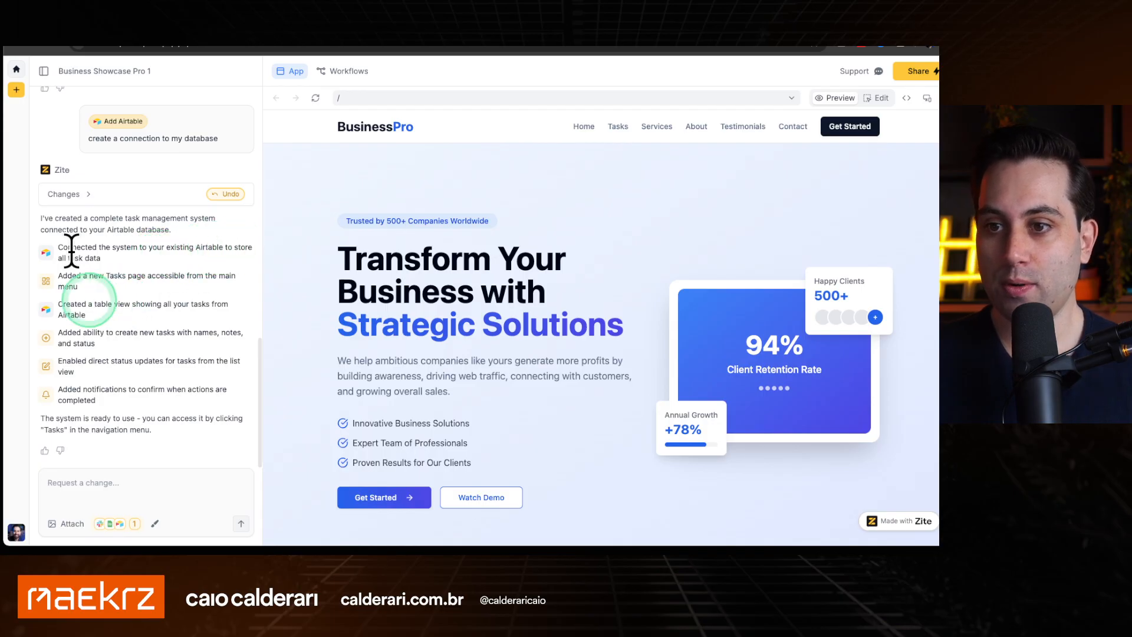
left_click(346, 72)
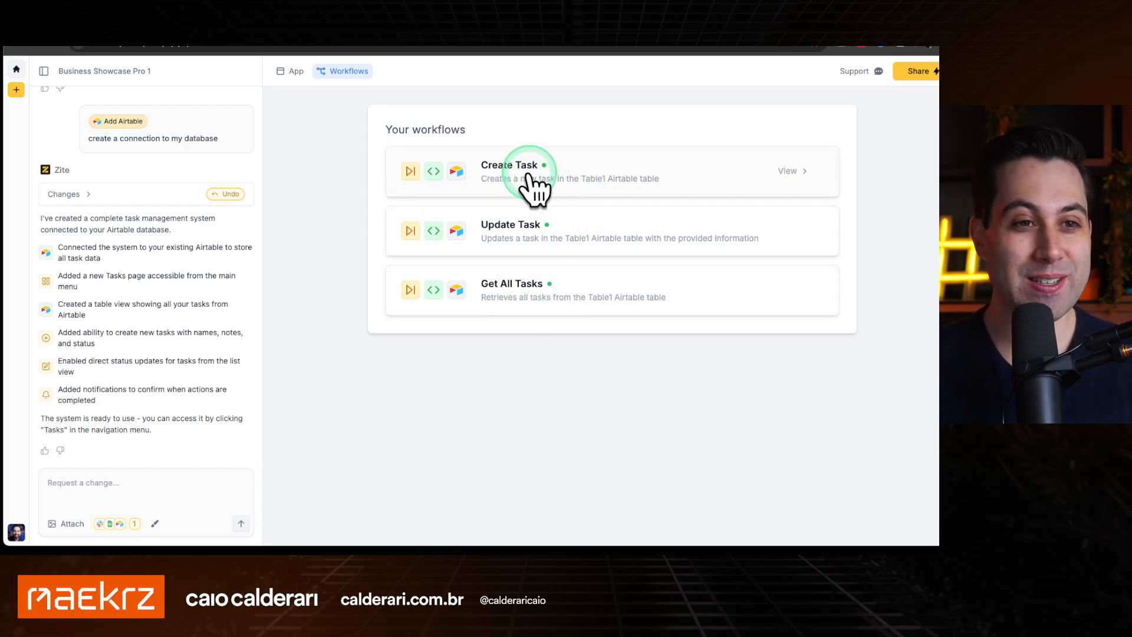
left_click(677, 177)
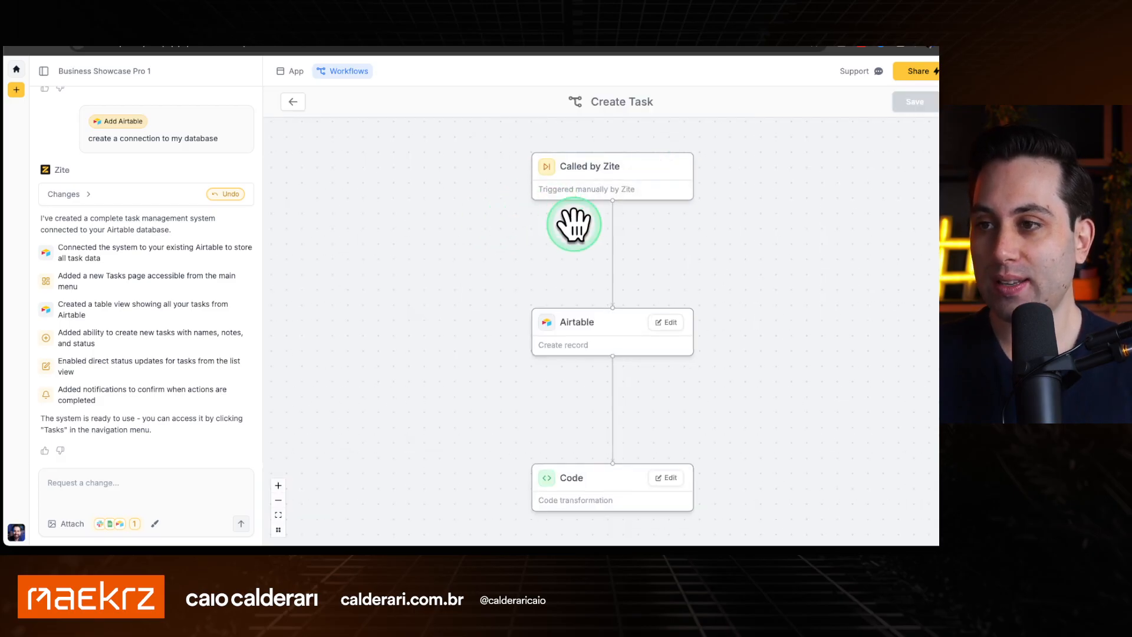
left_click_drag(670, 263, 645, 264)
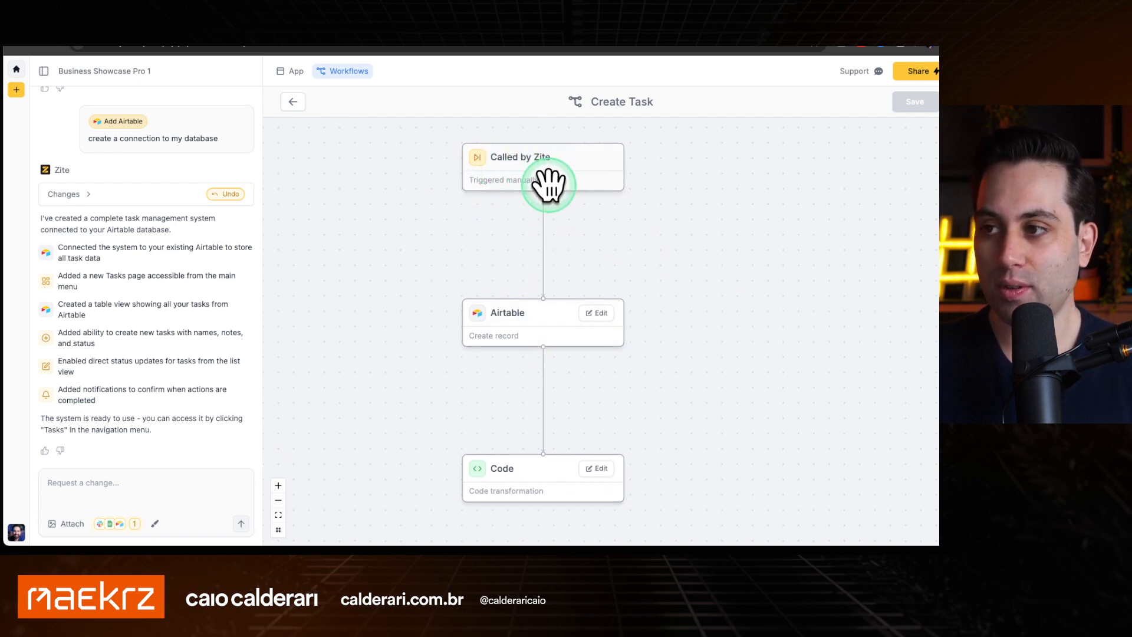
left_click(541, 351)
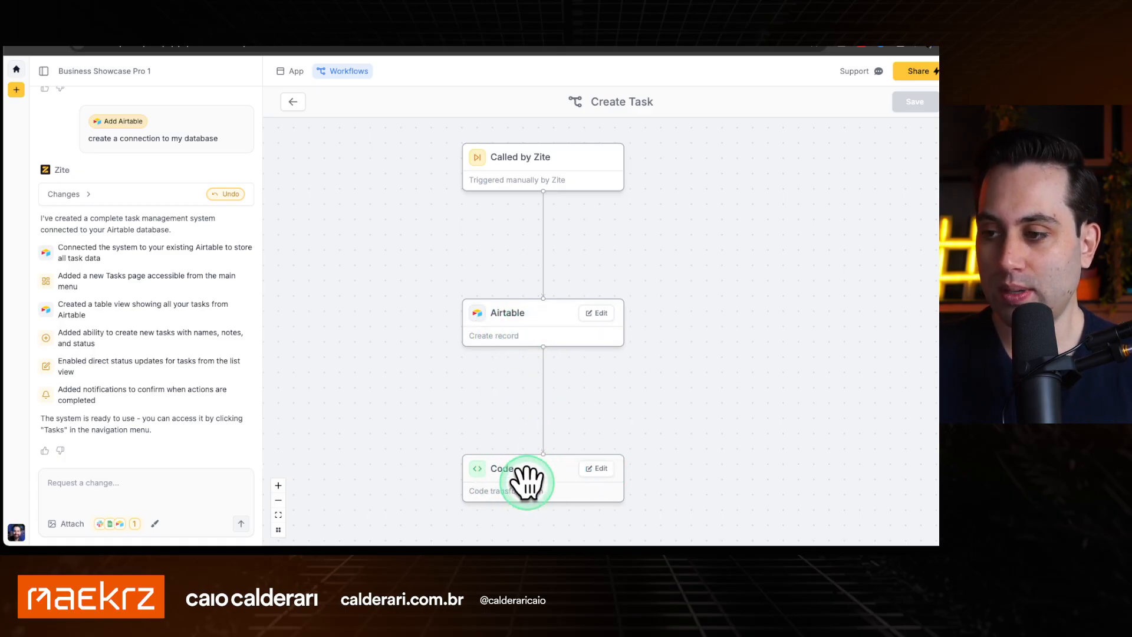
left_click_drag(680, 369, 699, 368)
left_click(567, 163)
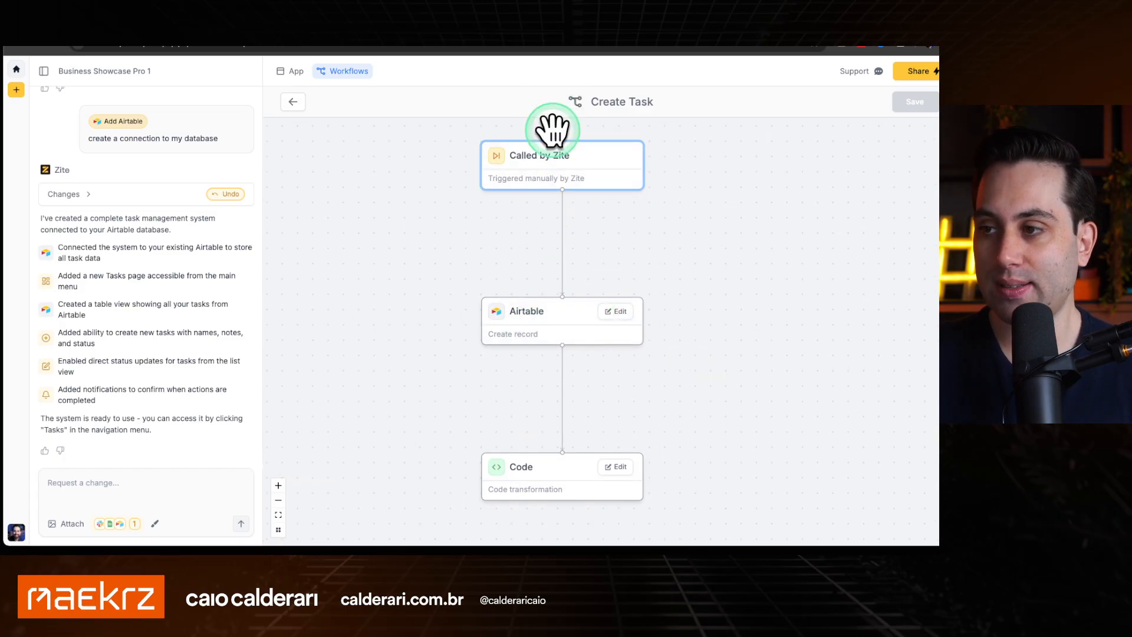
Inspect the base, table, action and field mappings of the Create Task workflow's Airtable step, then close its settings
scroll(538, 171, "up", 3)
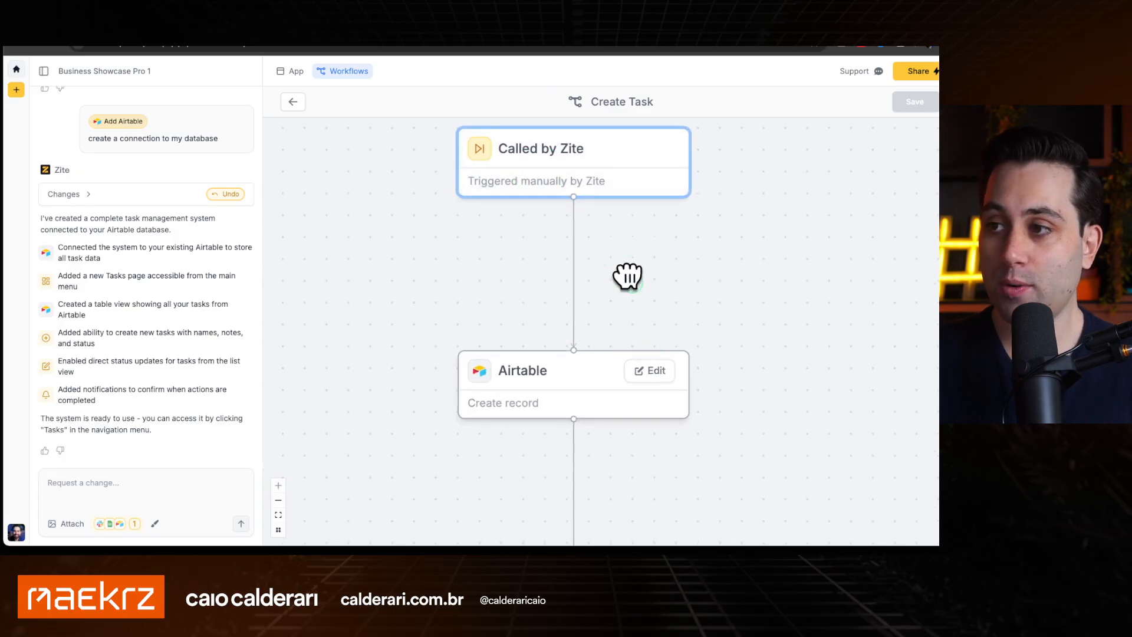
left_click_drag(627, 278, 597, 266)
left_click(627, 366)
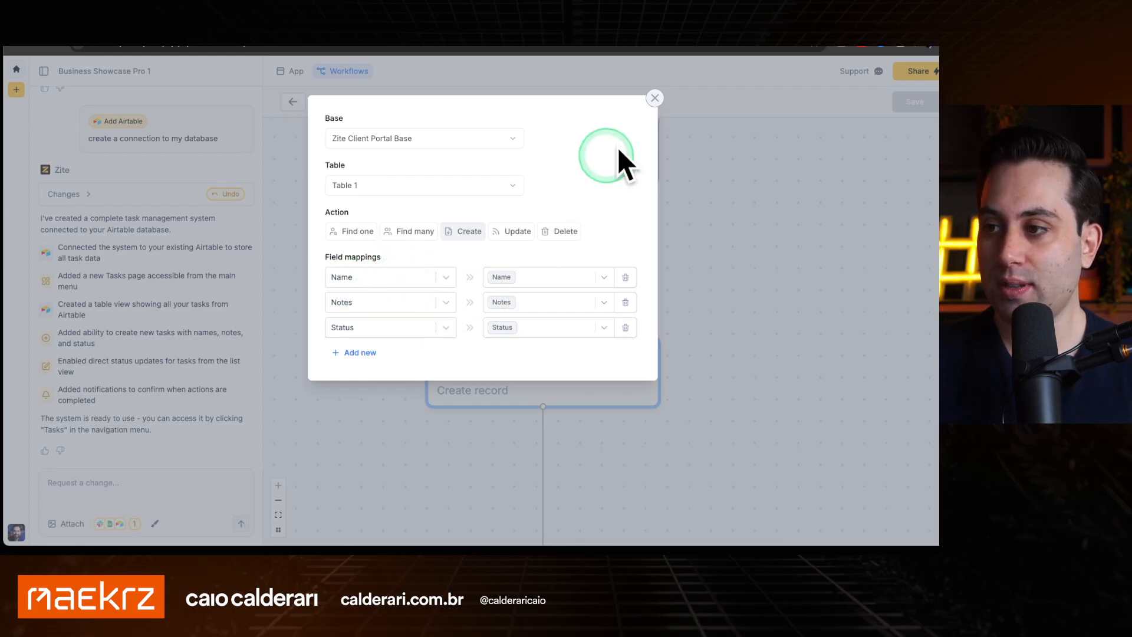
left_click(656, 99)
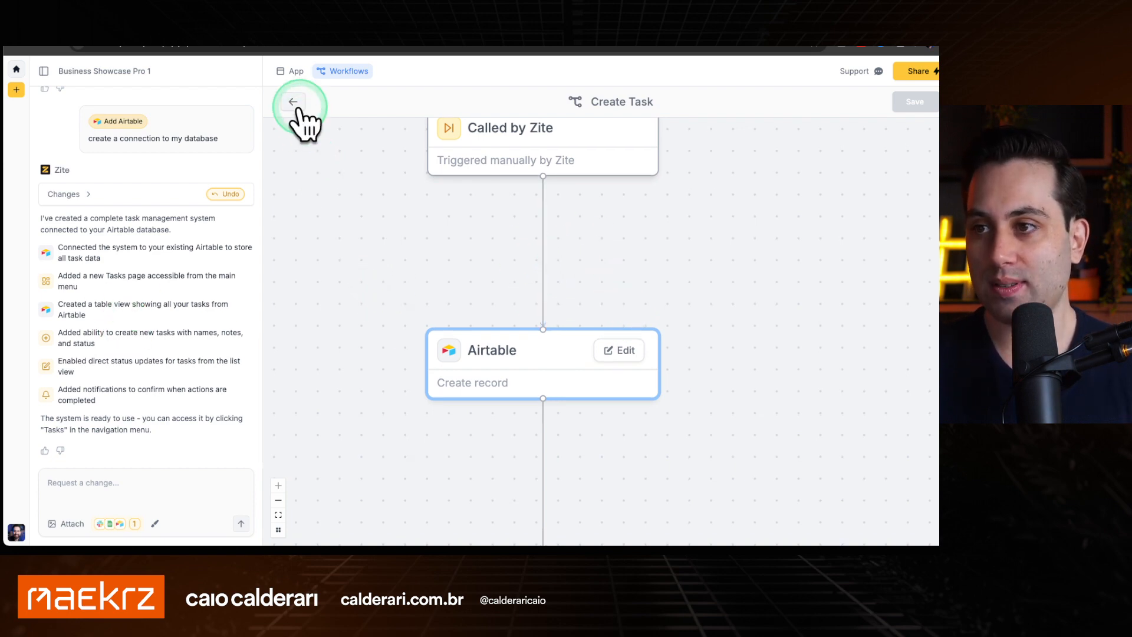
Inspect the script in the Create Task workflow's Code step and return to the workflow list
left_click(278, 500)
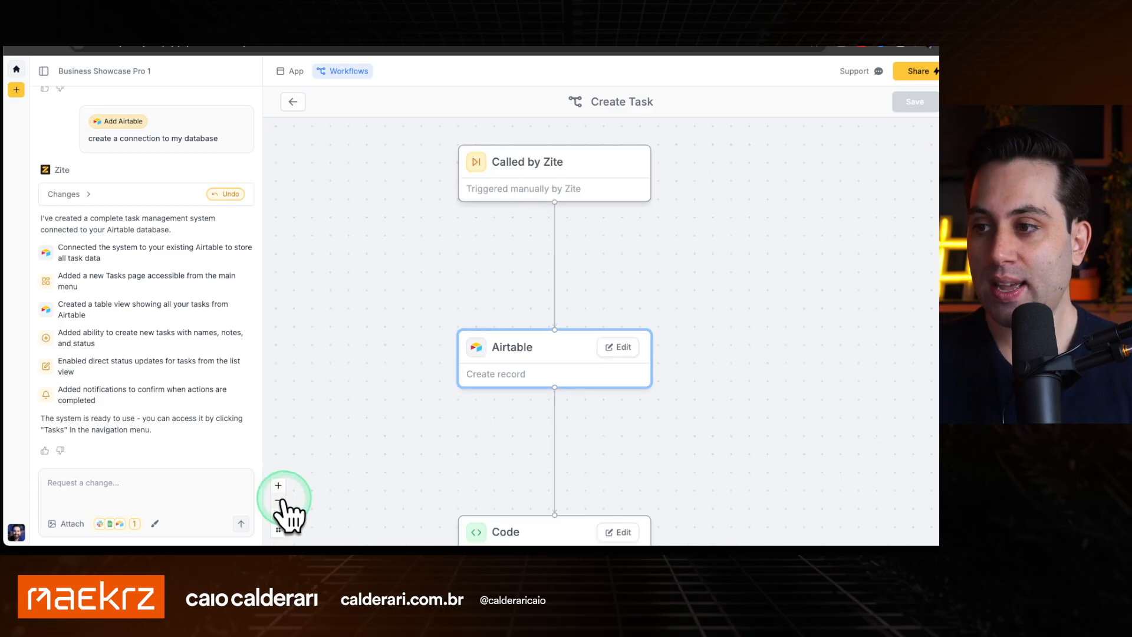
left_click(279, 500)
left_click_drag(660, 290, 609, 265)
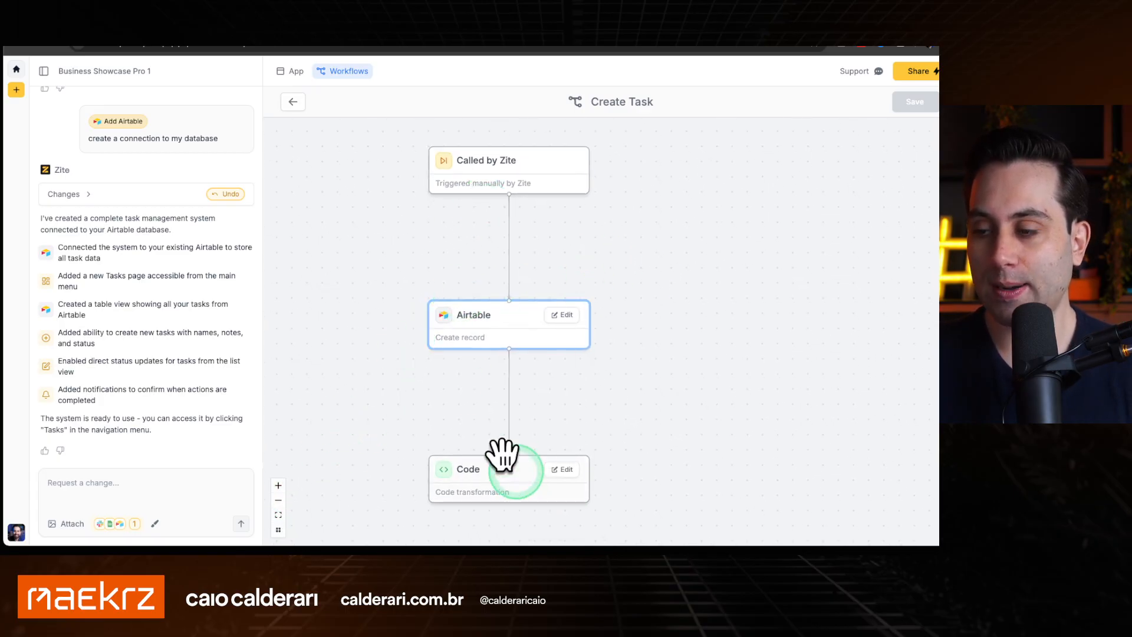
left_click(561, 469)
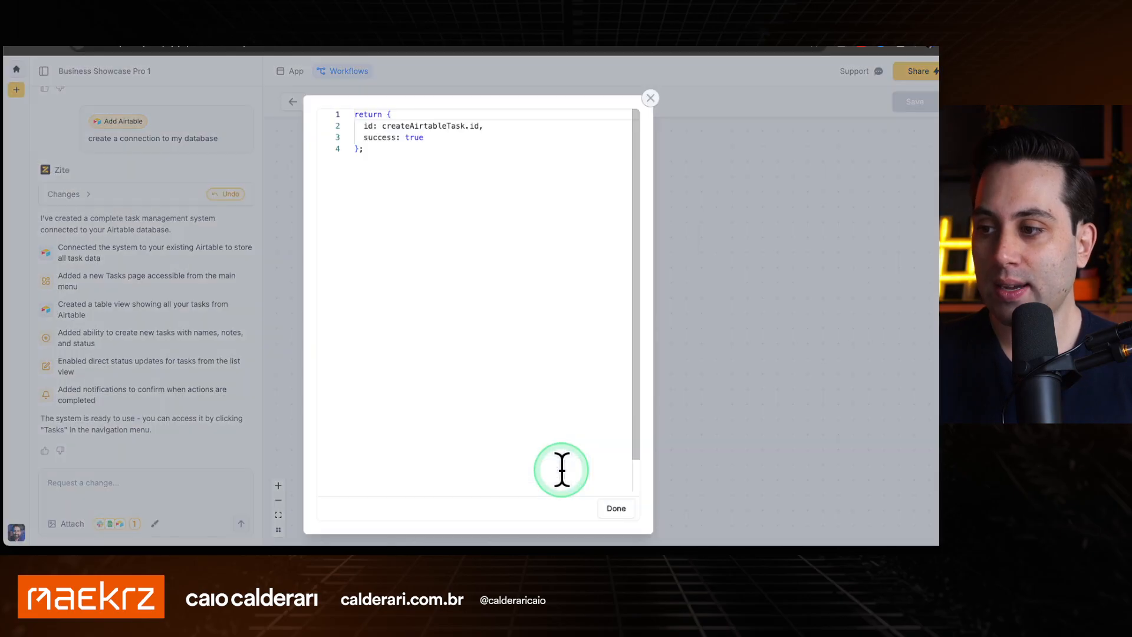
left_click(650, 98)
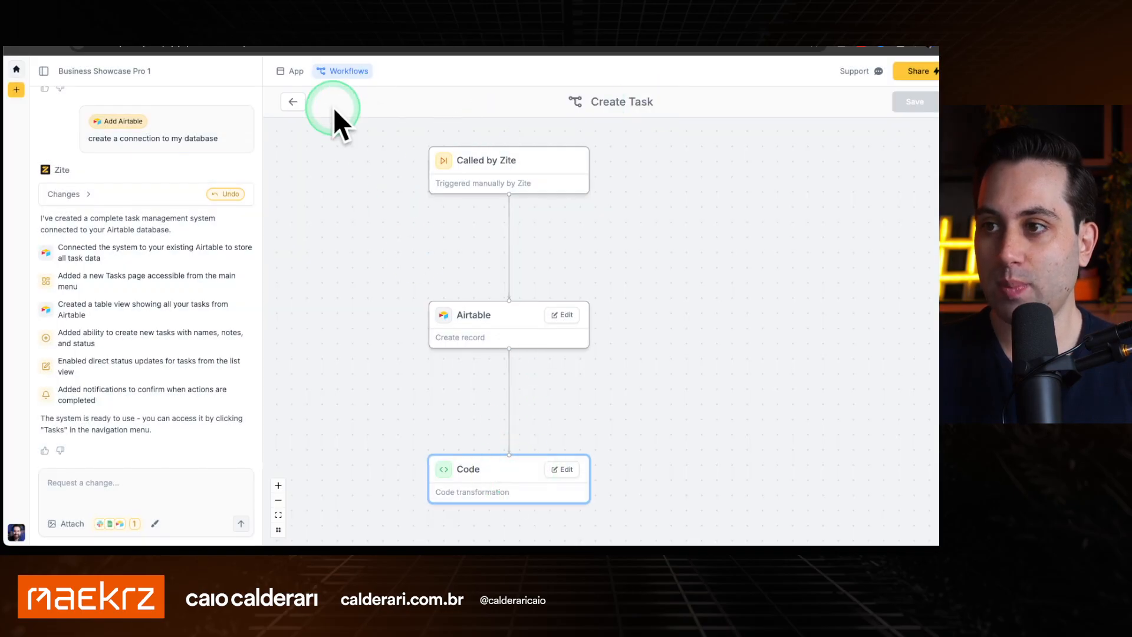
left_click(292, 101)
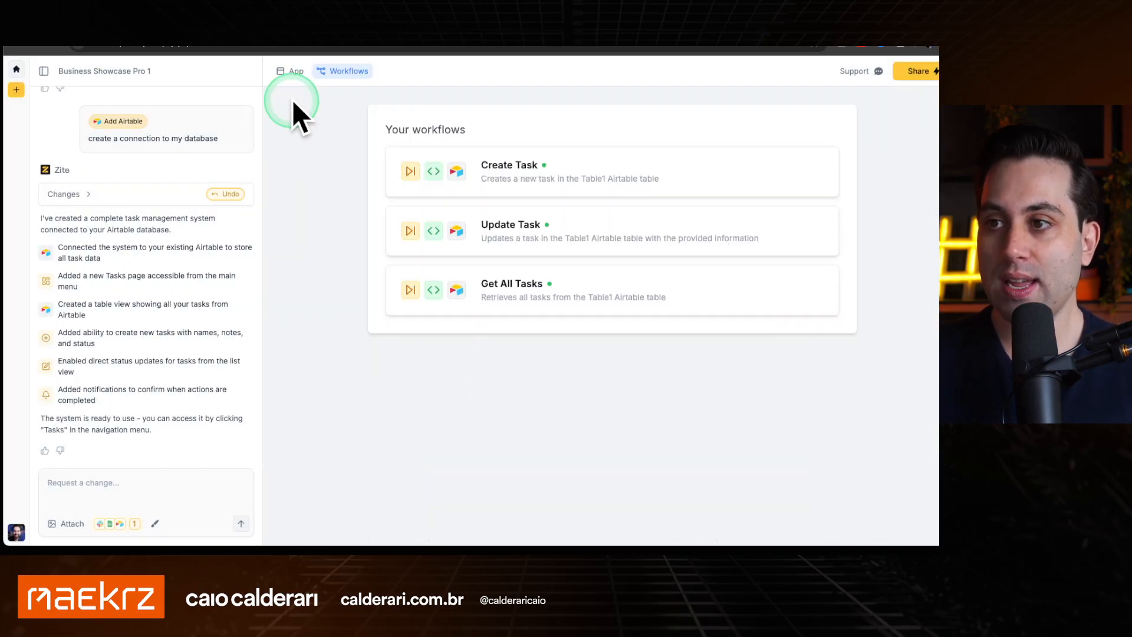
Examine the trigger, Airtable and Code steps of the Update Task and Get All Tasks workflows
left_click(602, 214)
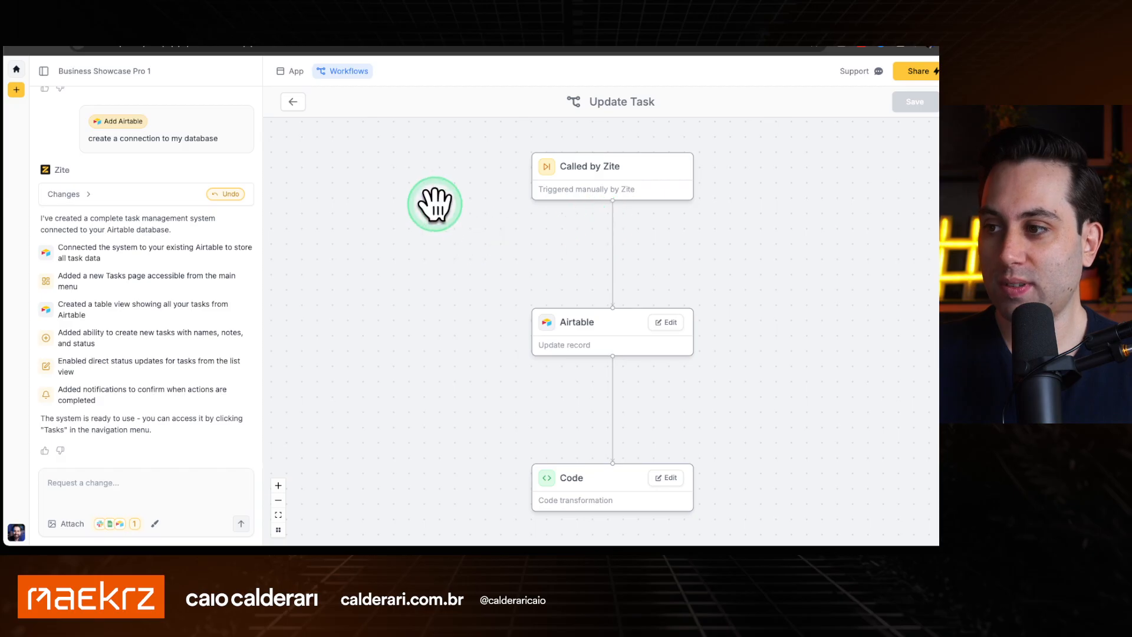
left_click(293, 101)
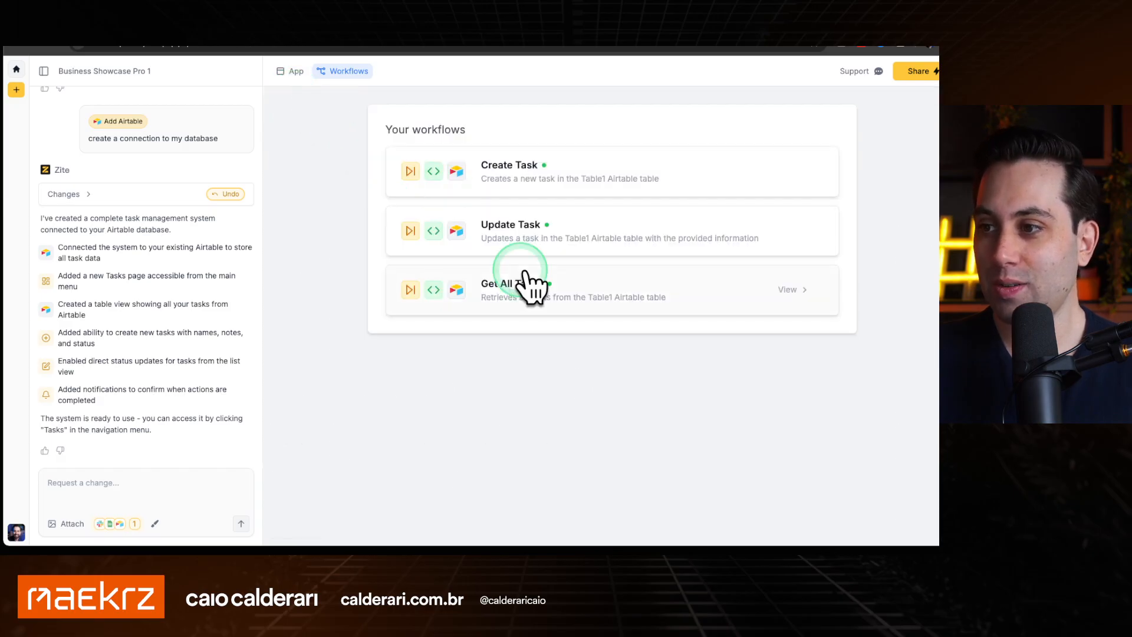
left_click(599, 280)
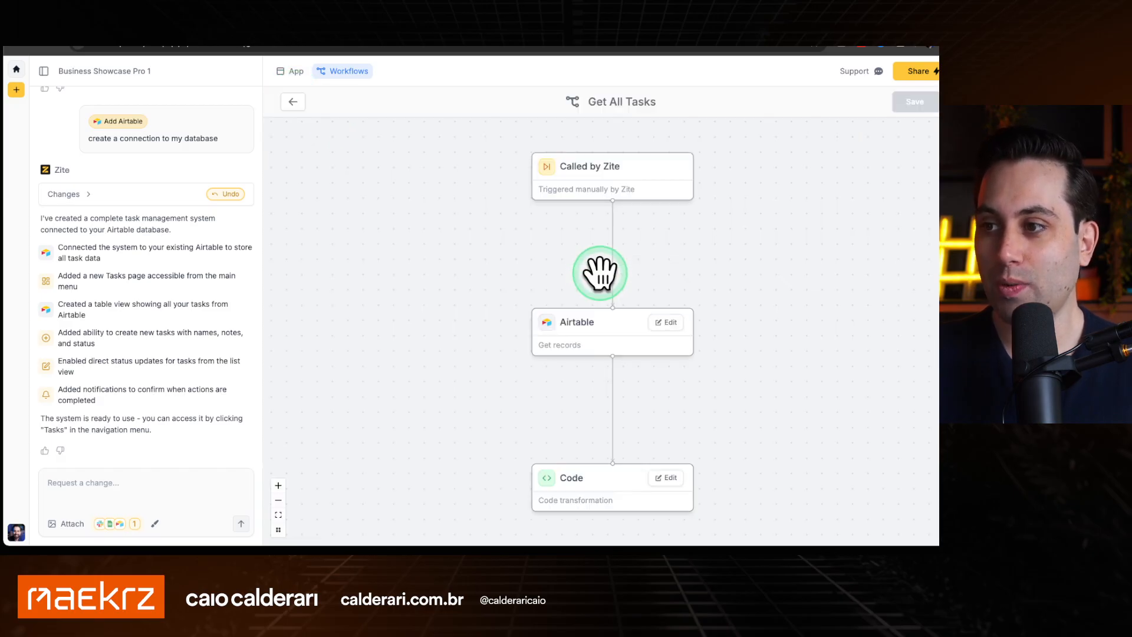
left_click(293, 101)
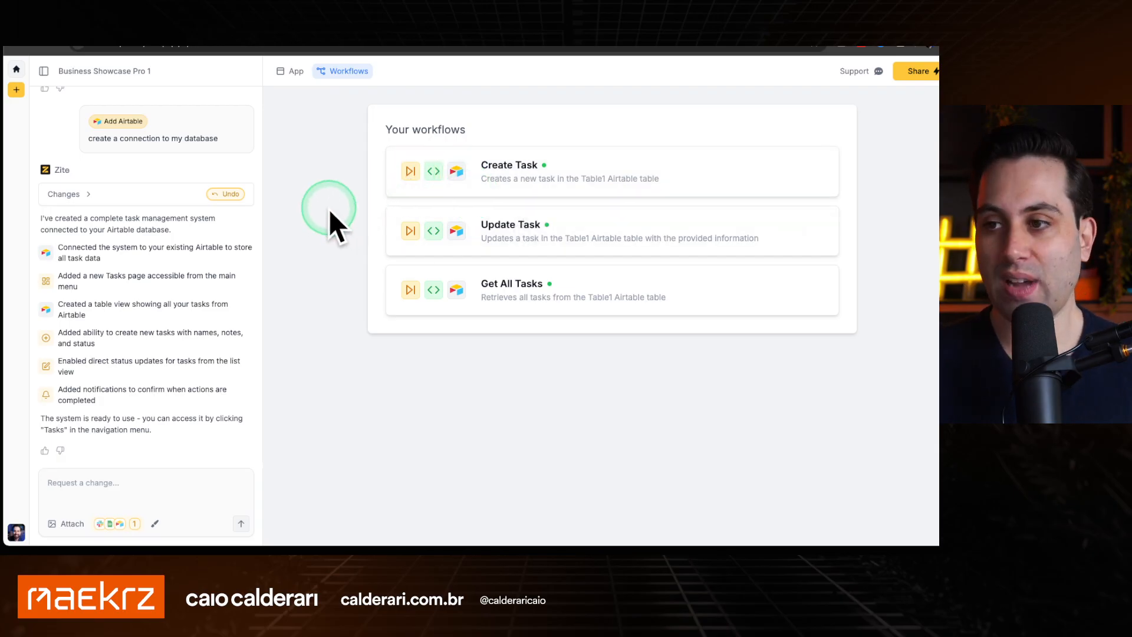
Return to the website preview and compare its layout at phone, custom, laptop, tablet and desktop widths
left_click(283, 74)
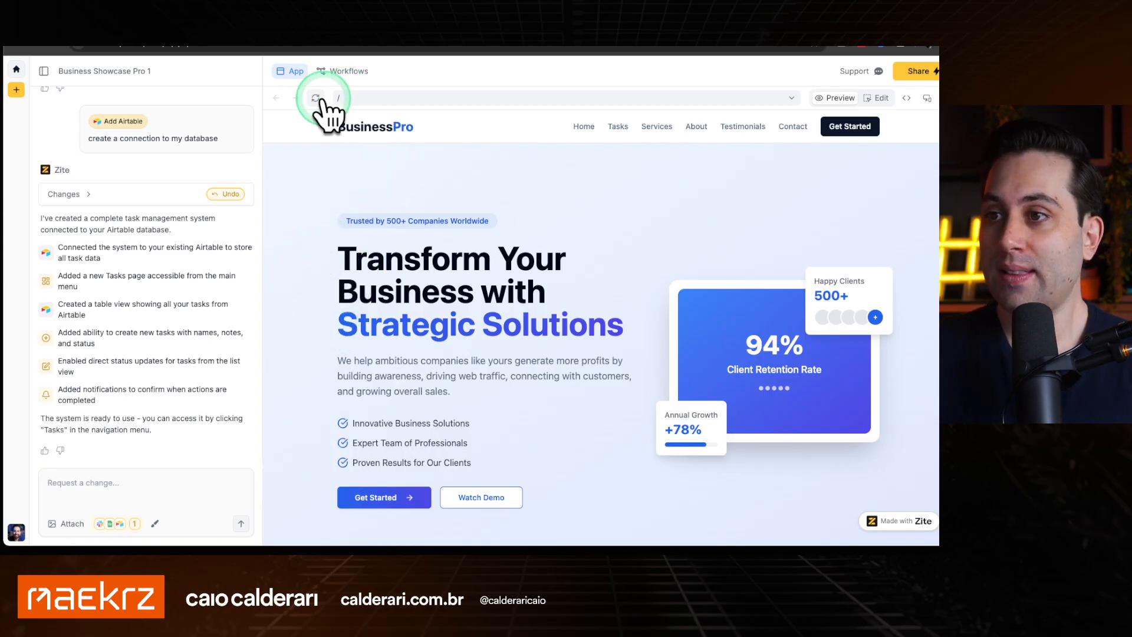
left_click(928, 99)
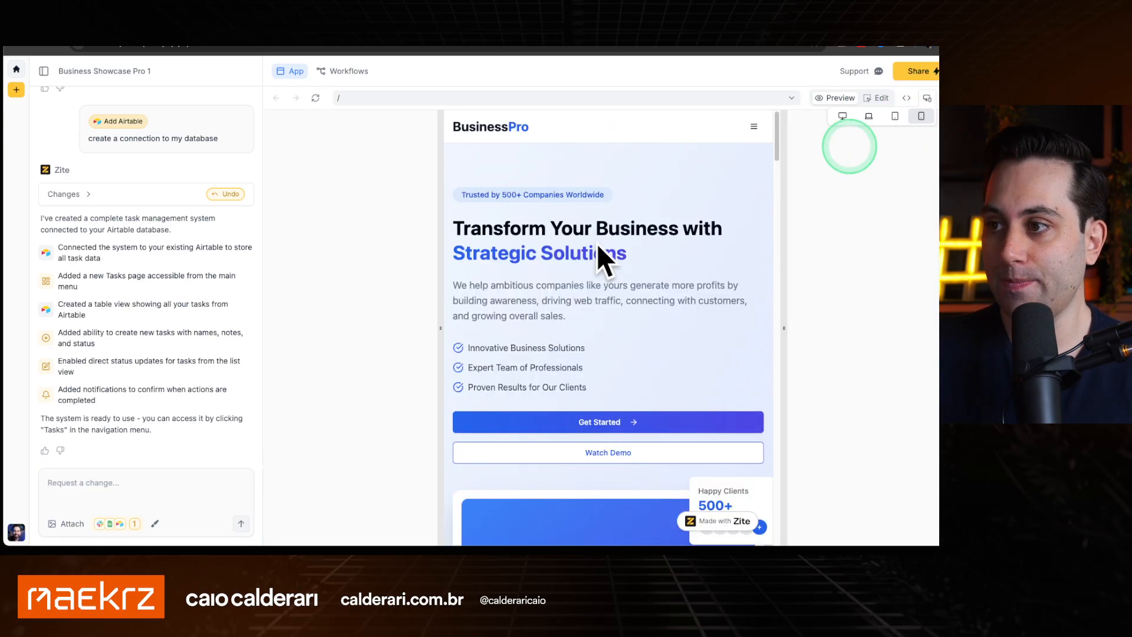
left_click_drag(773, 339, 830, 328)
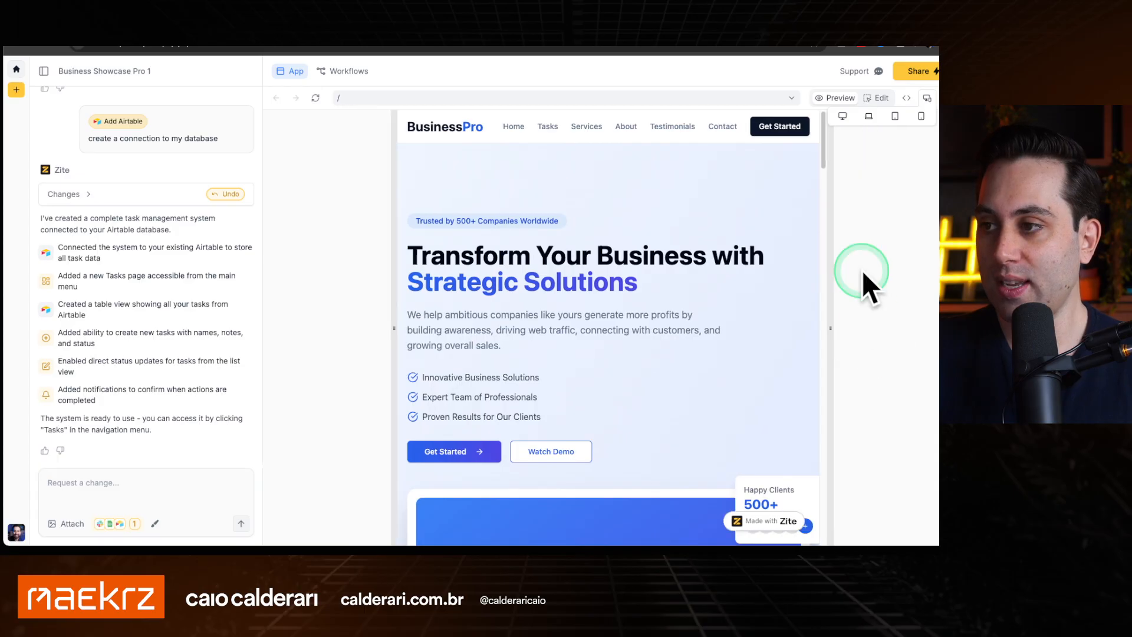
left_click(868, 116)
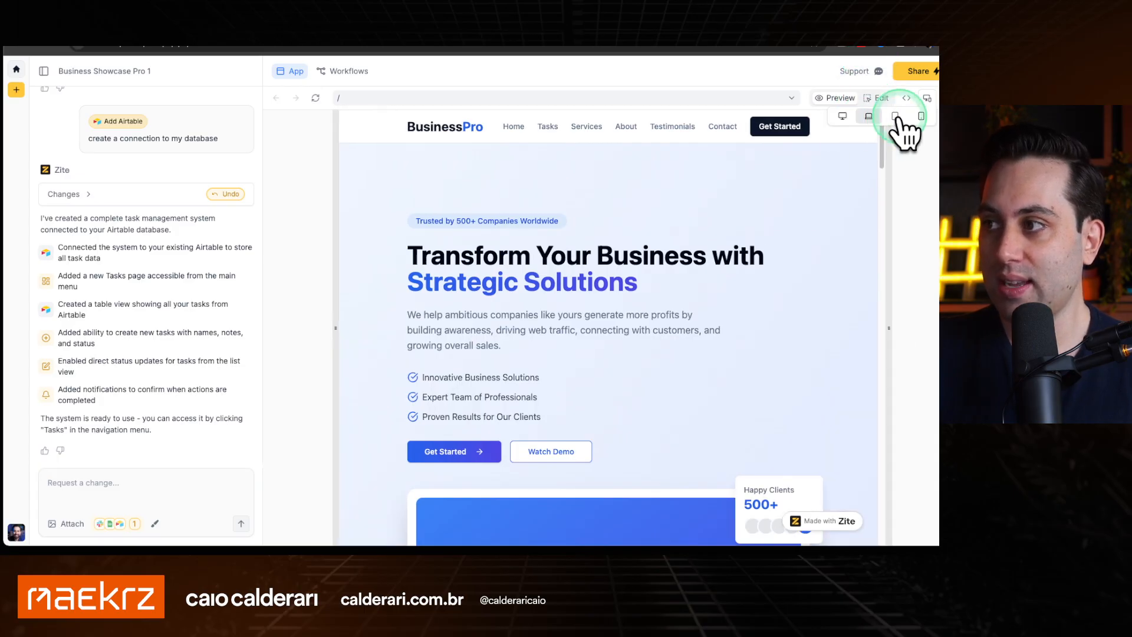
left_click(896, 116)
left_click(921, 118)
left_click(842, 116)
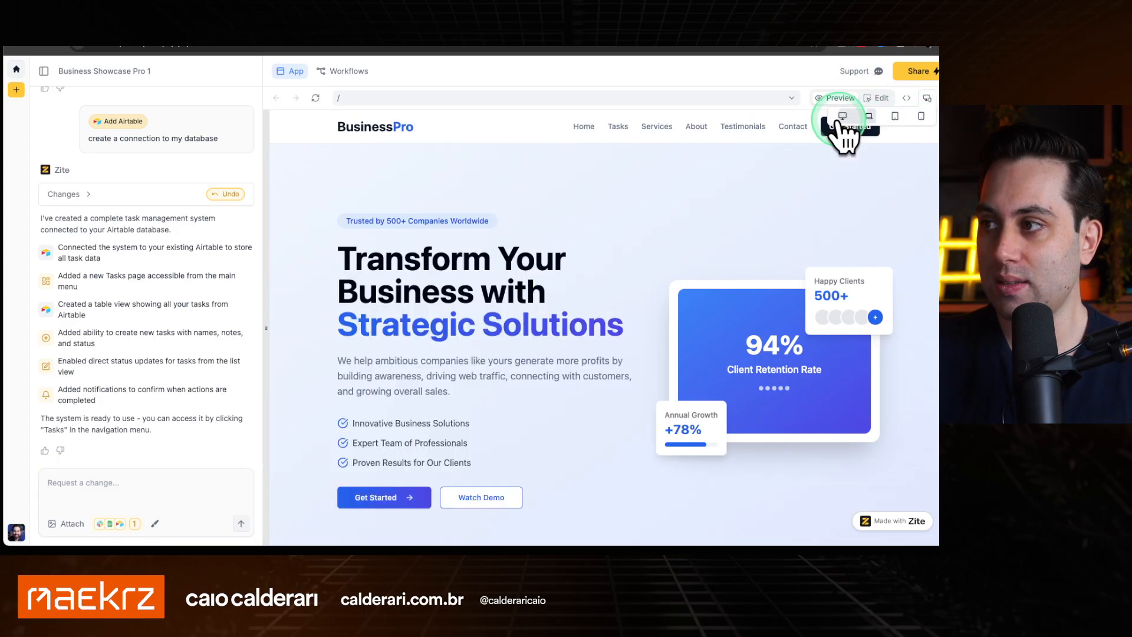
Compare the phone and desktop layouts once more, widen the preview to full width and leave the responsive view
left_click(921, 116)
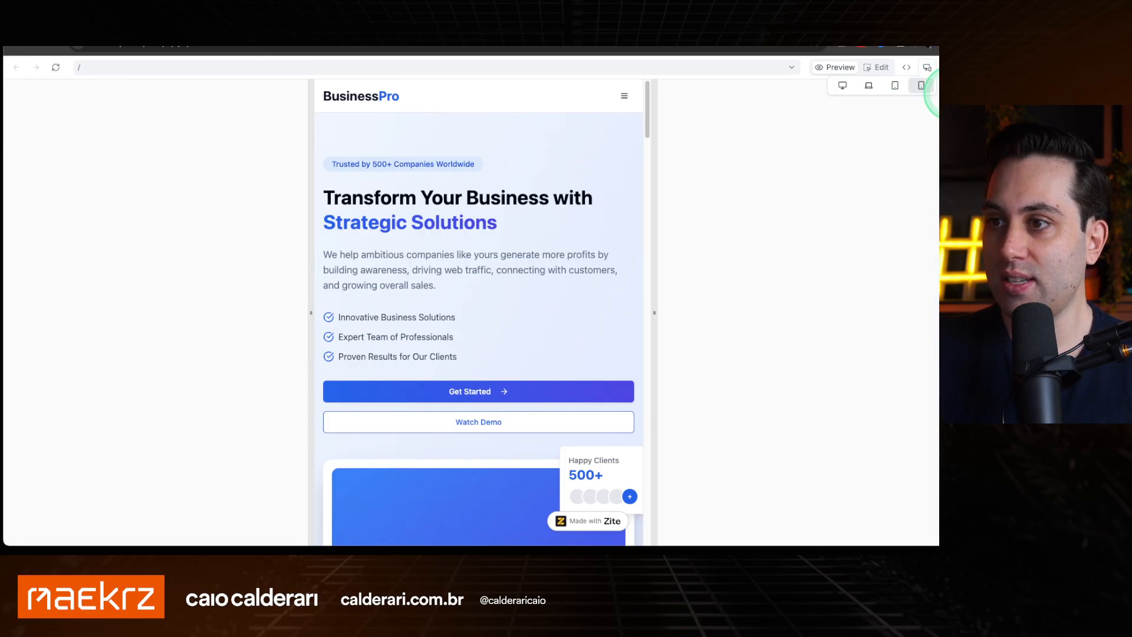
left_click(841, 87)
left_click_drag(831, 272, 924, 260)
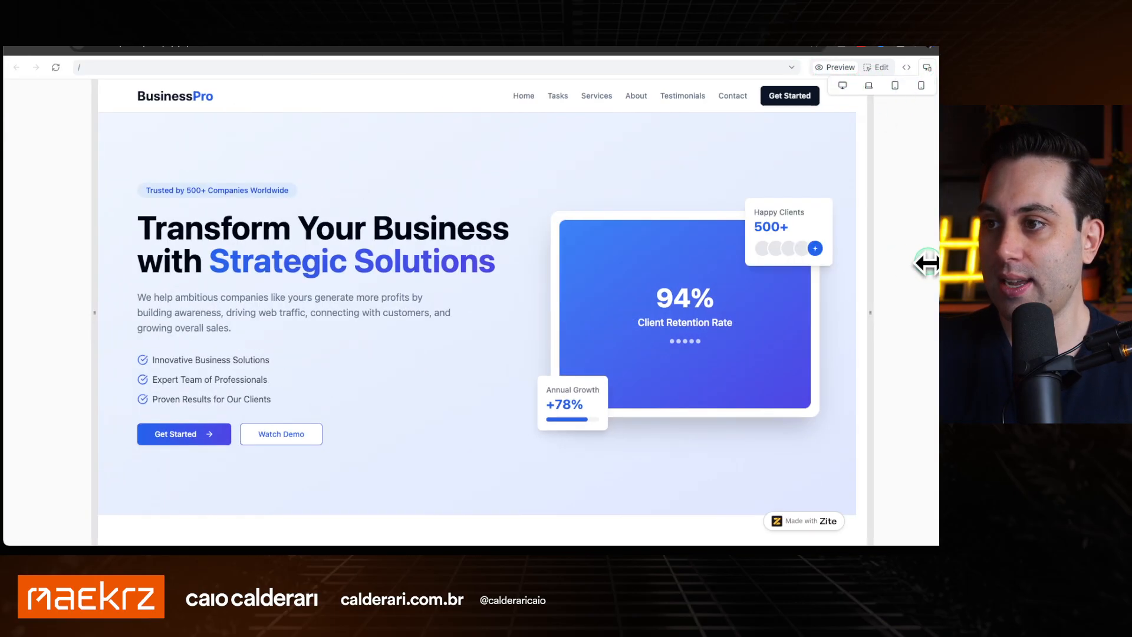
left_click(926, 69)
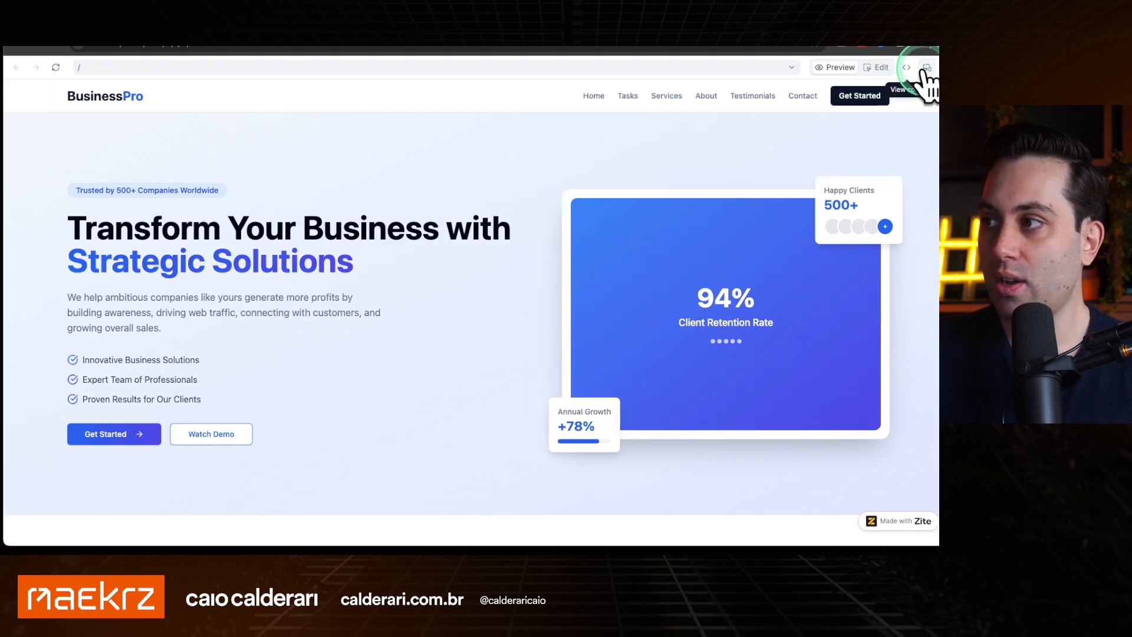
left_click(947, 69)
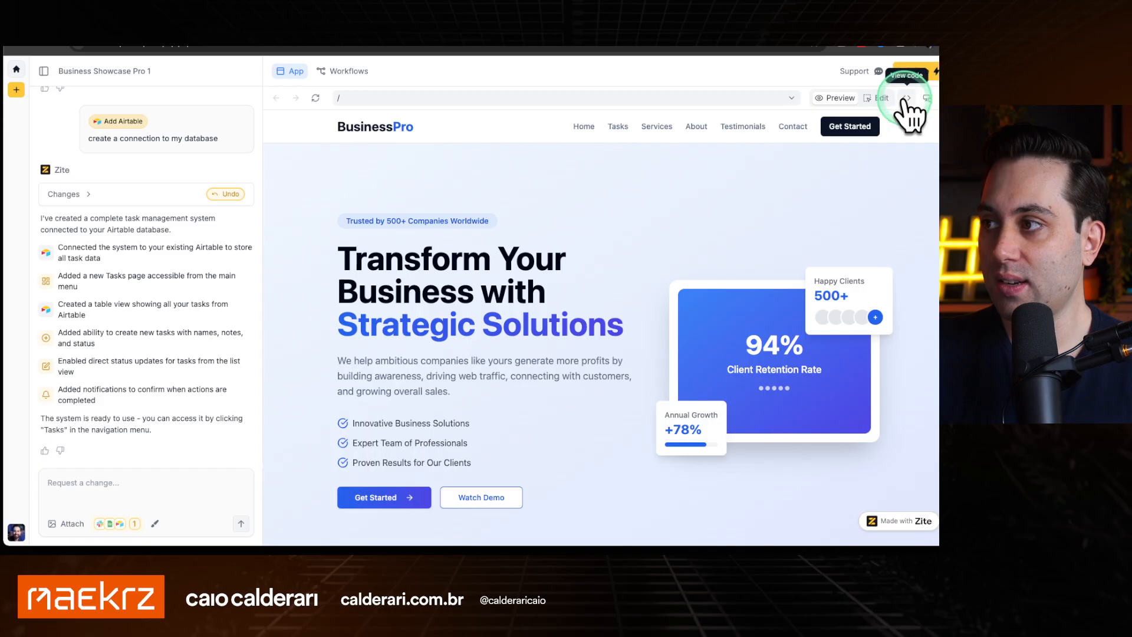
Open the site's source code and examine App.tsx, HomePage.tsx and Hero.tsx
left_click(906, 98)
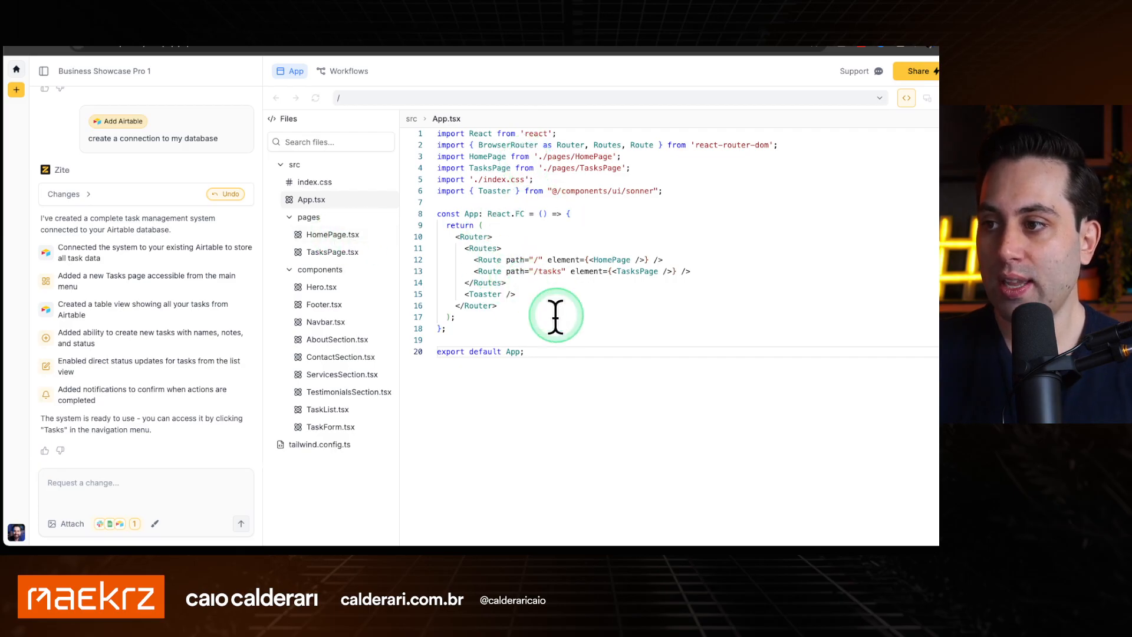
left_click(334, 234)
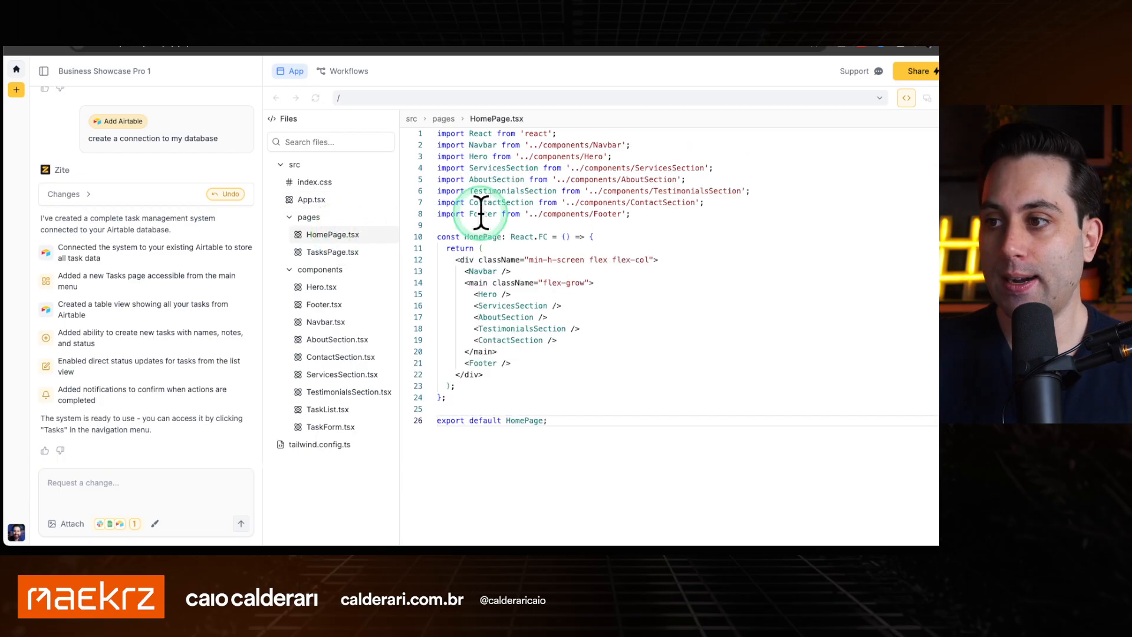
left_click(326, 288)
scroll(587, 280, "down", 3)
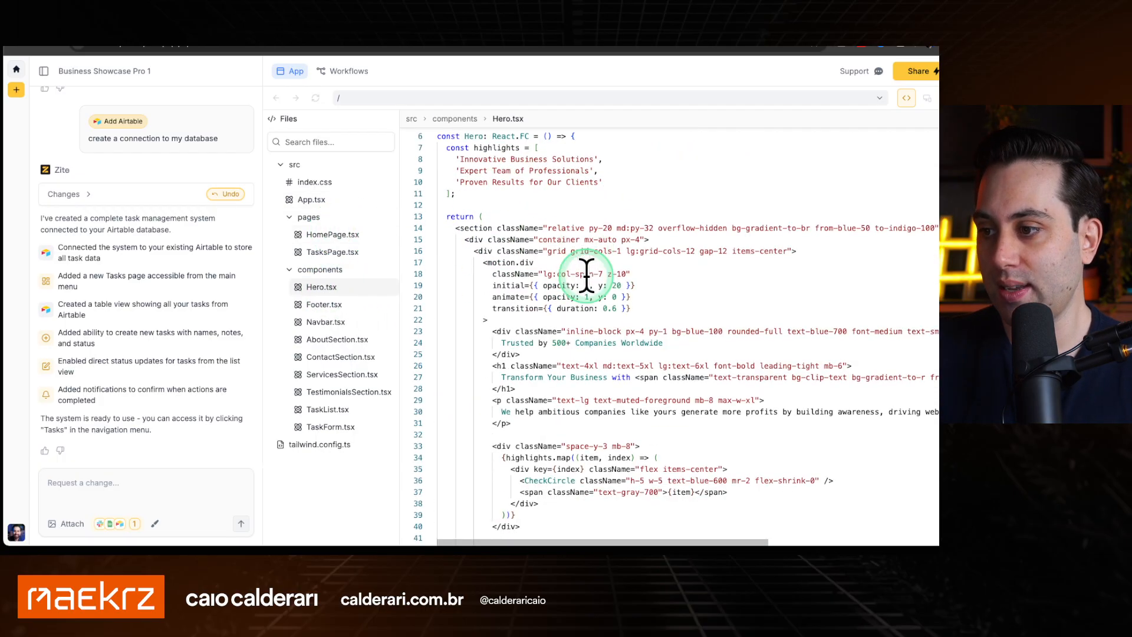
Change the badge text in Hero.tsx to "Trusted by 1000+ Companies Worldwide" and save the file
scroll(595, 301, "down", 1)
left_click(565, 298)
left_click(565, 290)
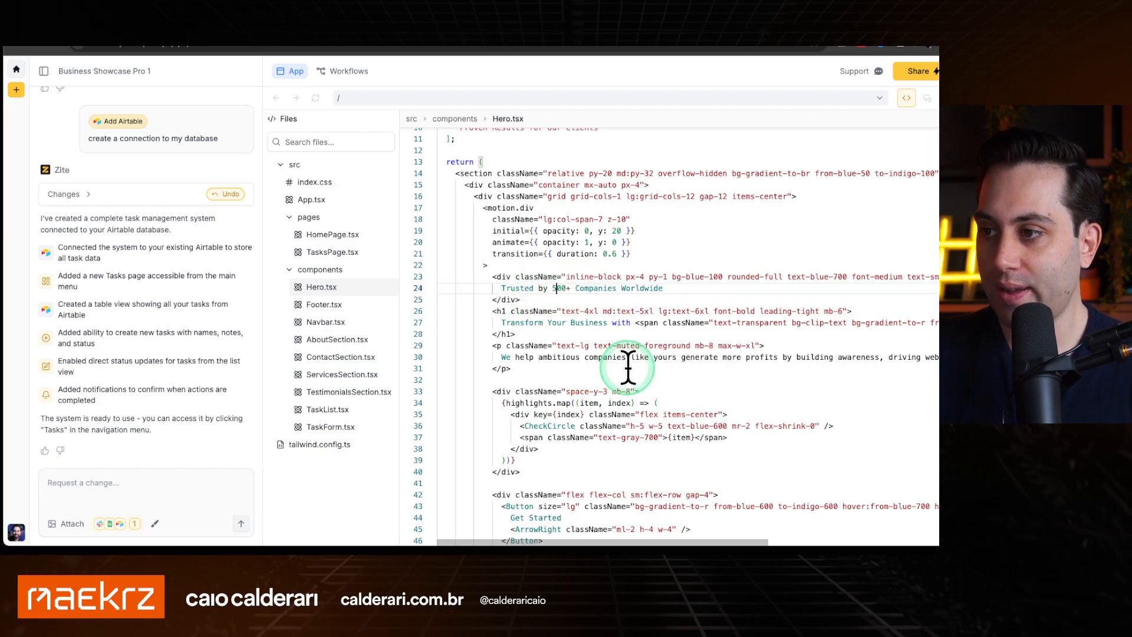
key("BackSpace")
type("10")
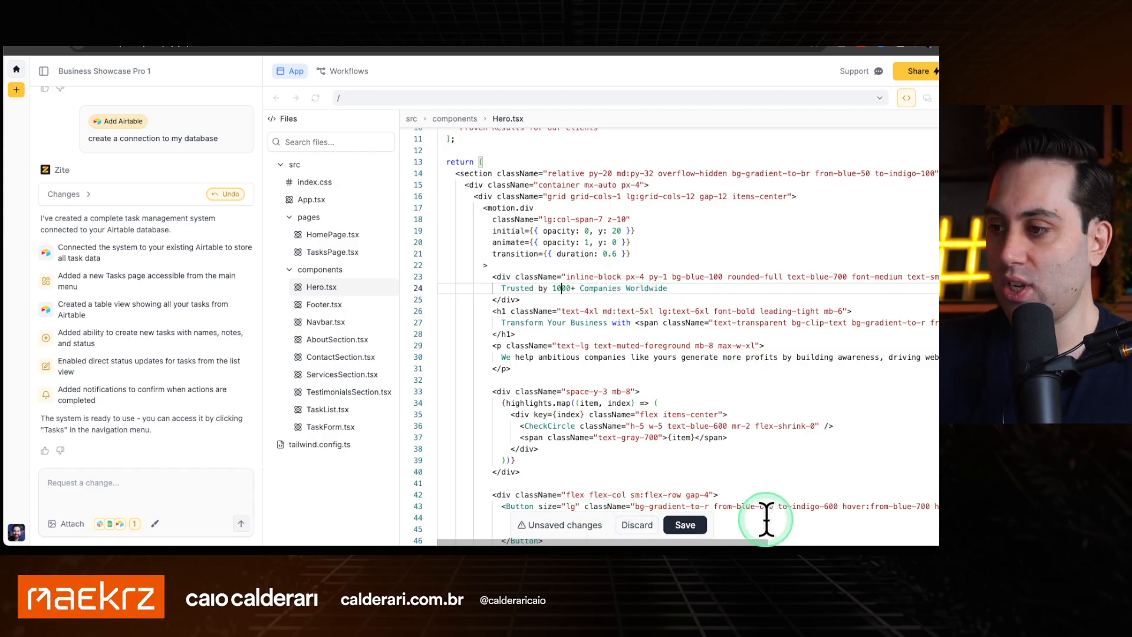
left_click(703, 524)
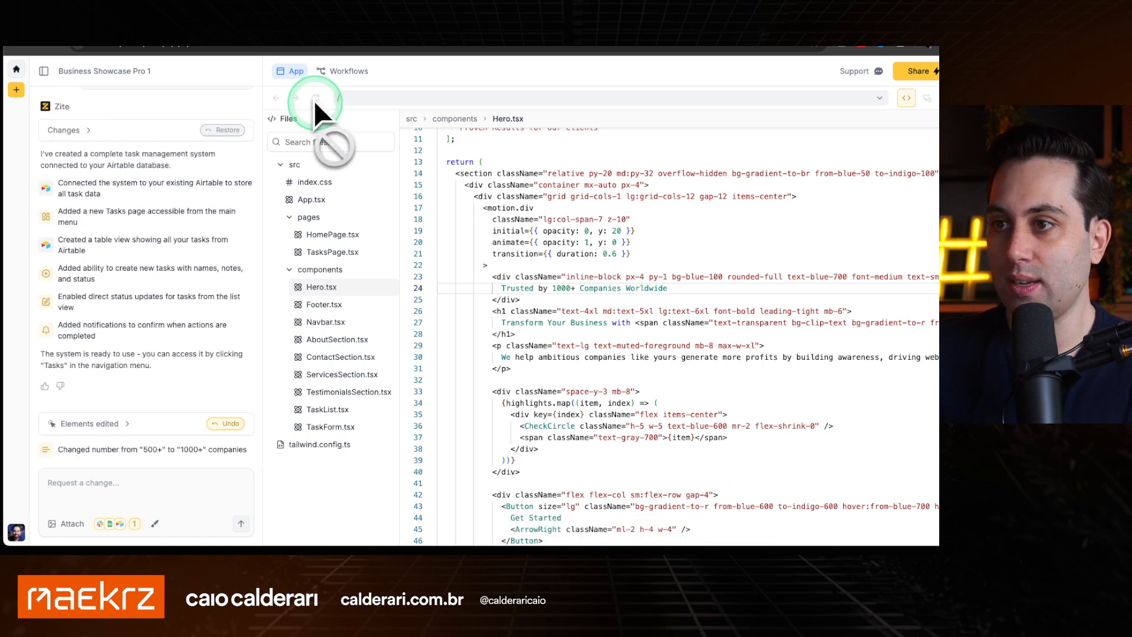
Return from the code to the website preview and check the number in the hero badge
left_click(907, 98)
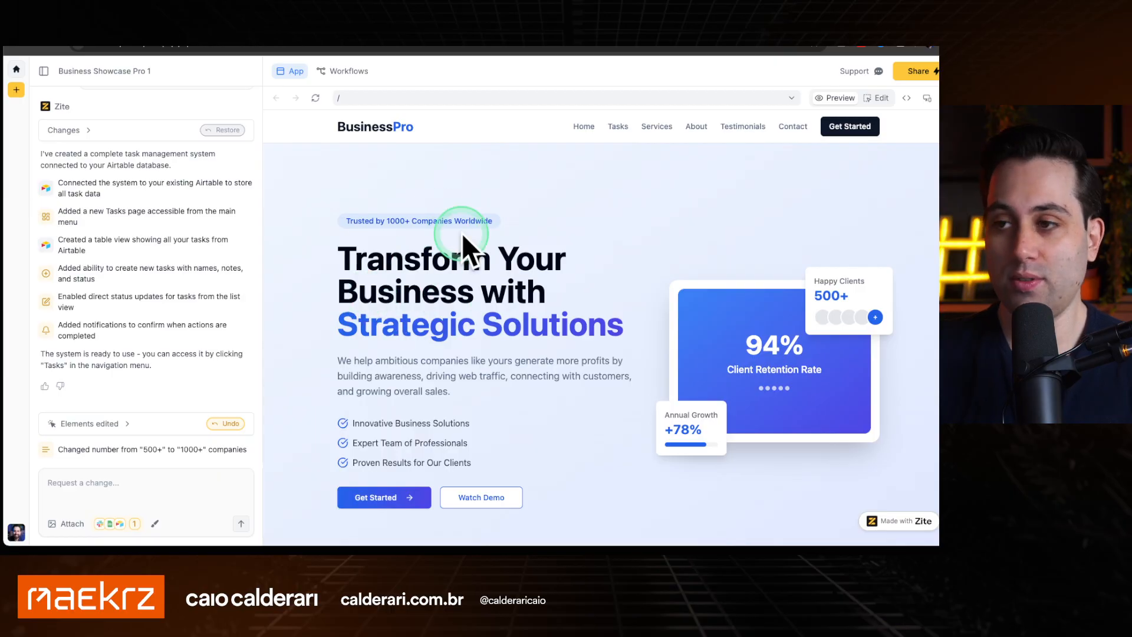
double_click(407, 221)
left_click_drag(407, 221, 410, 222)
left_click(502, 222)
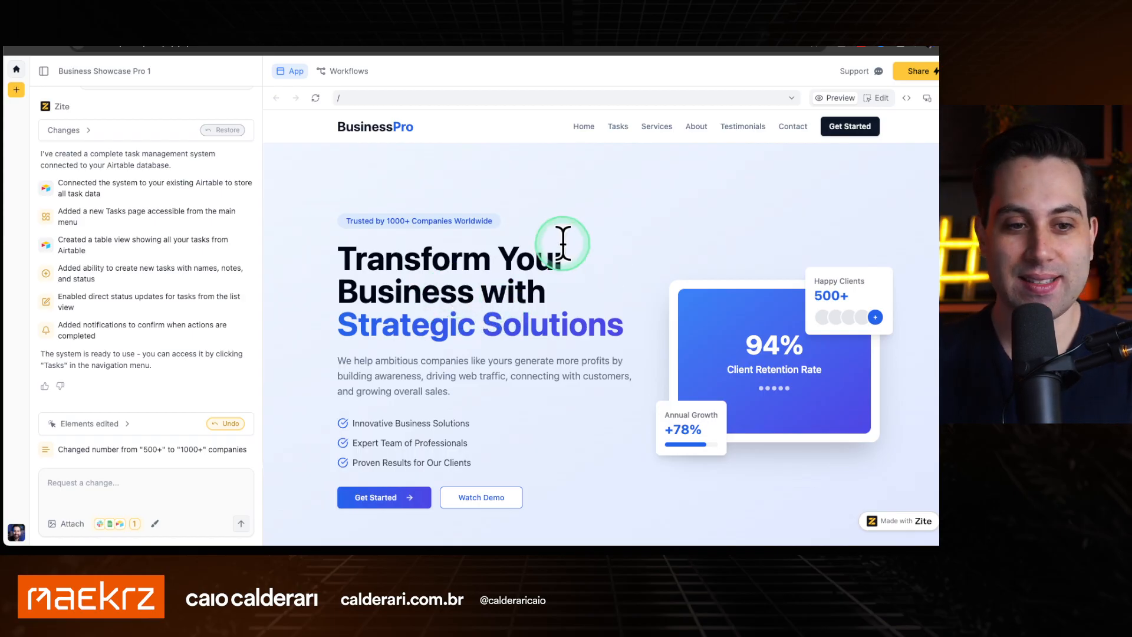
Switch the website preview to visual editing and select the "Transform Your Business with Strategic Solutions" heading
left_click(881, 99)
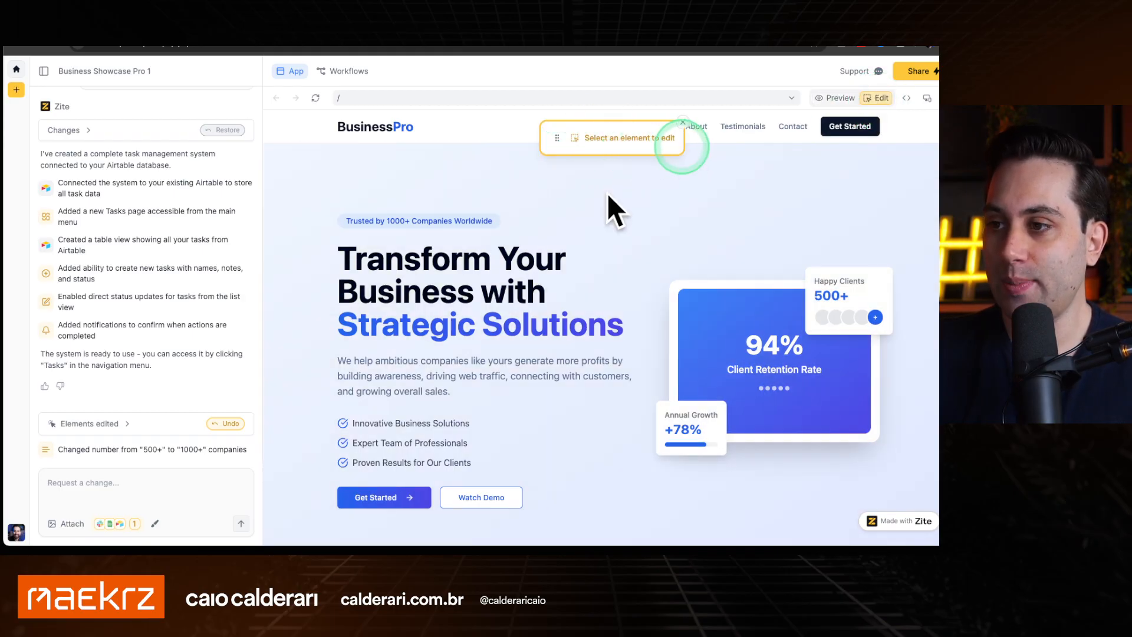
left_click(377, 269)
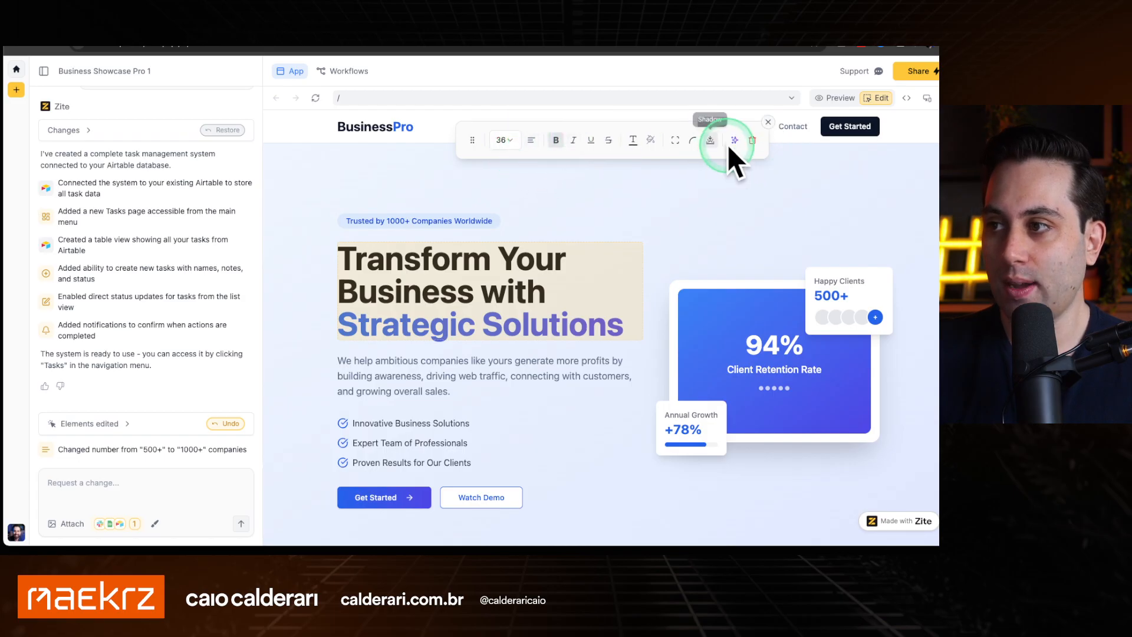
Try font size 48 and right alignment on the hero heading, then set its alignment back to left
left_click(515, 139)
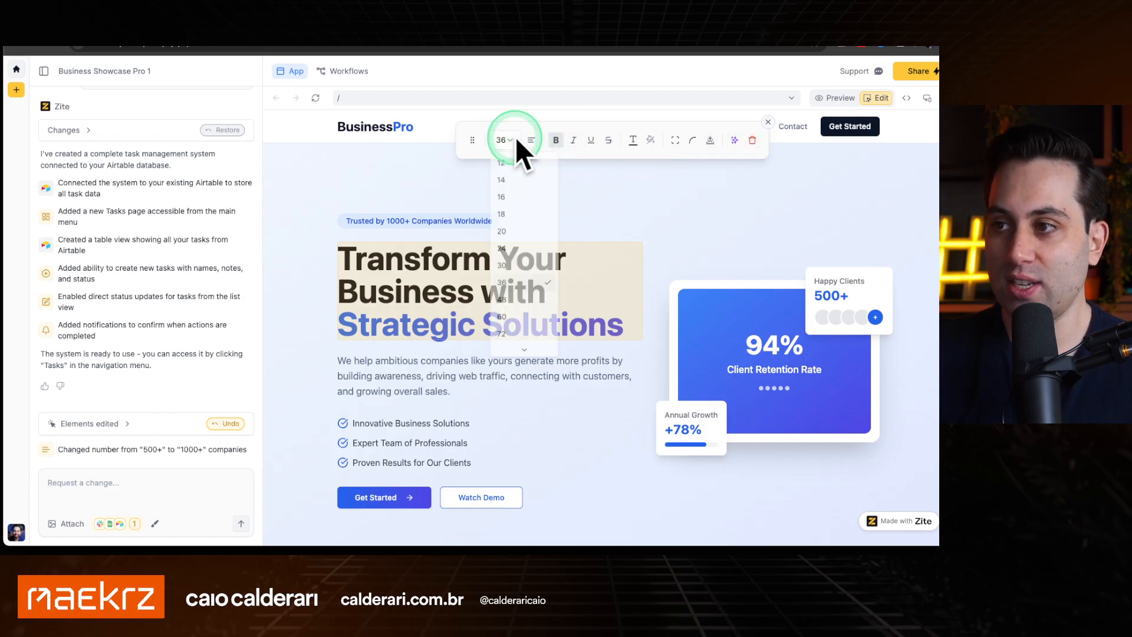
left_click(522, 303)
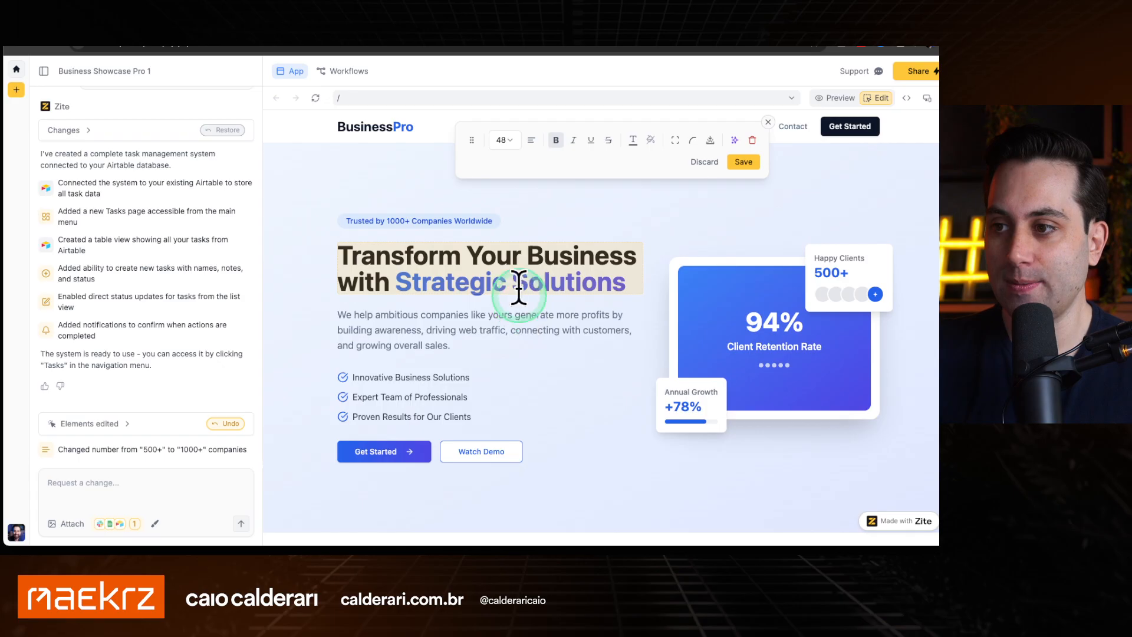
left_click(531, 141)
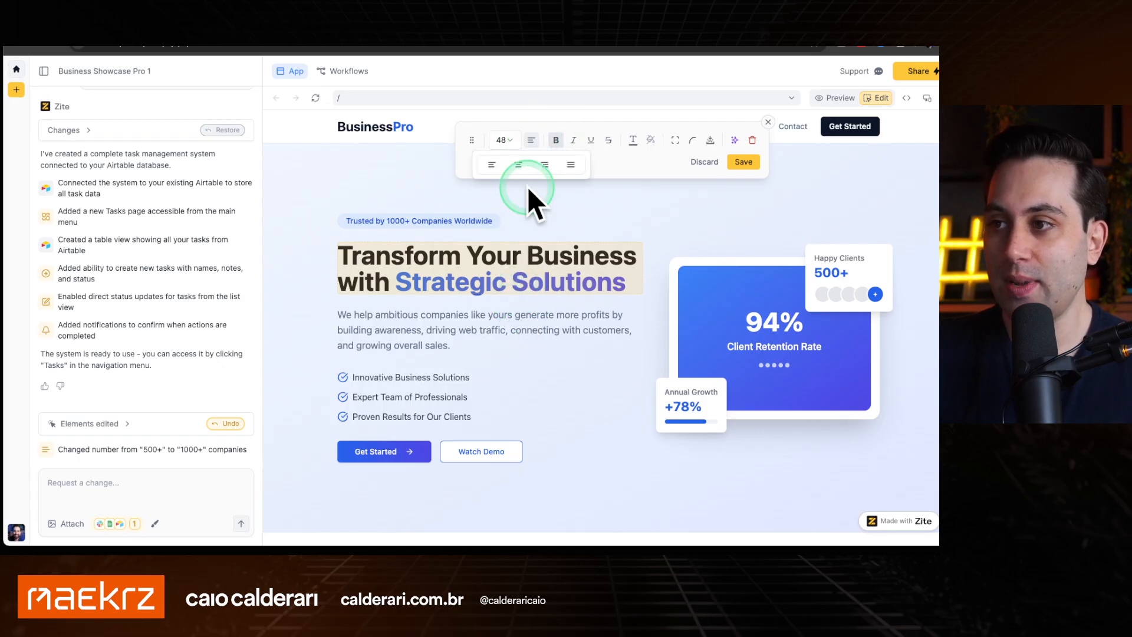
left_click(542, 166)
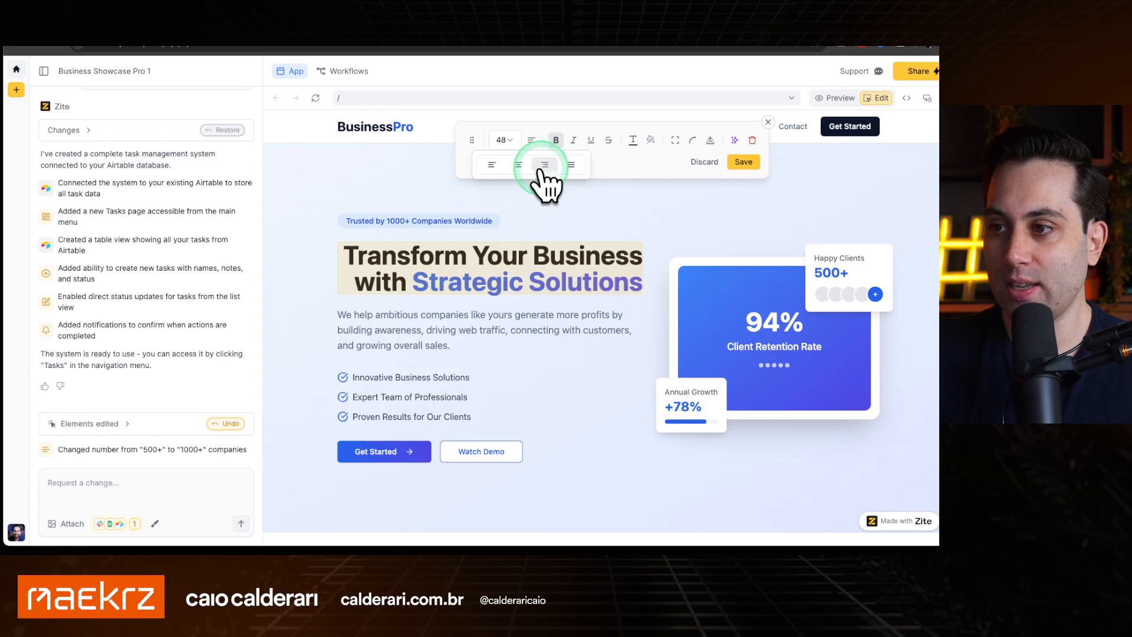
left_click(493, 165)
left_click(608, 163)
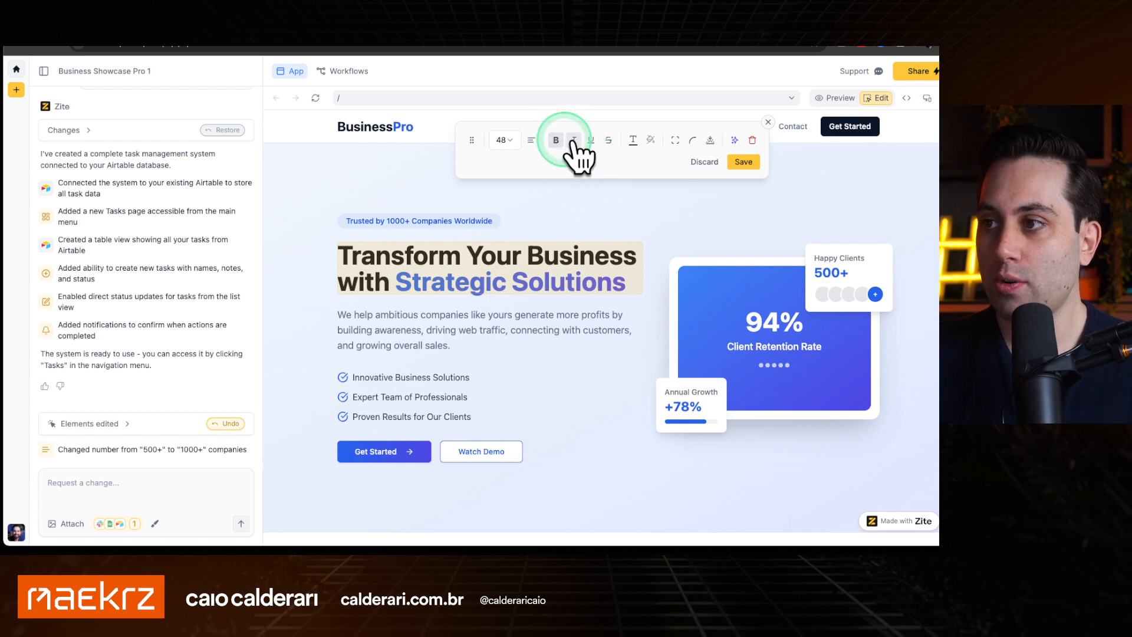
Inspect the hero heading's text color, margin and padding, and corner radius settings
left_click(634, 146)
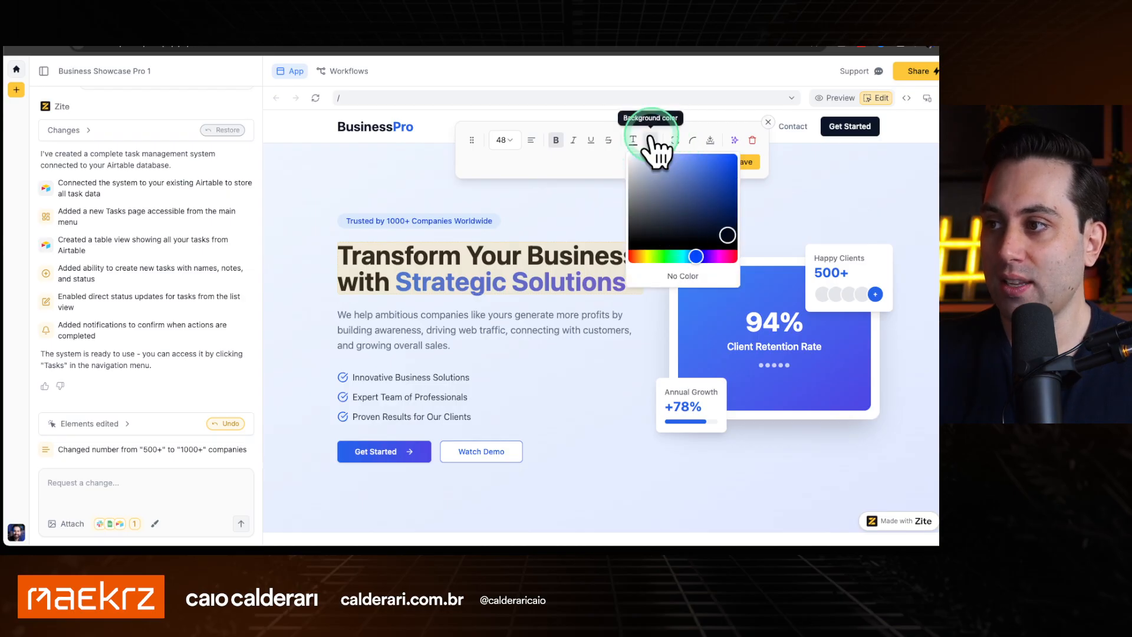
left_click(674, 142)
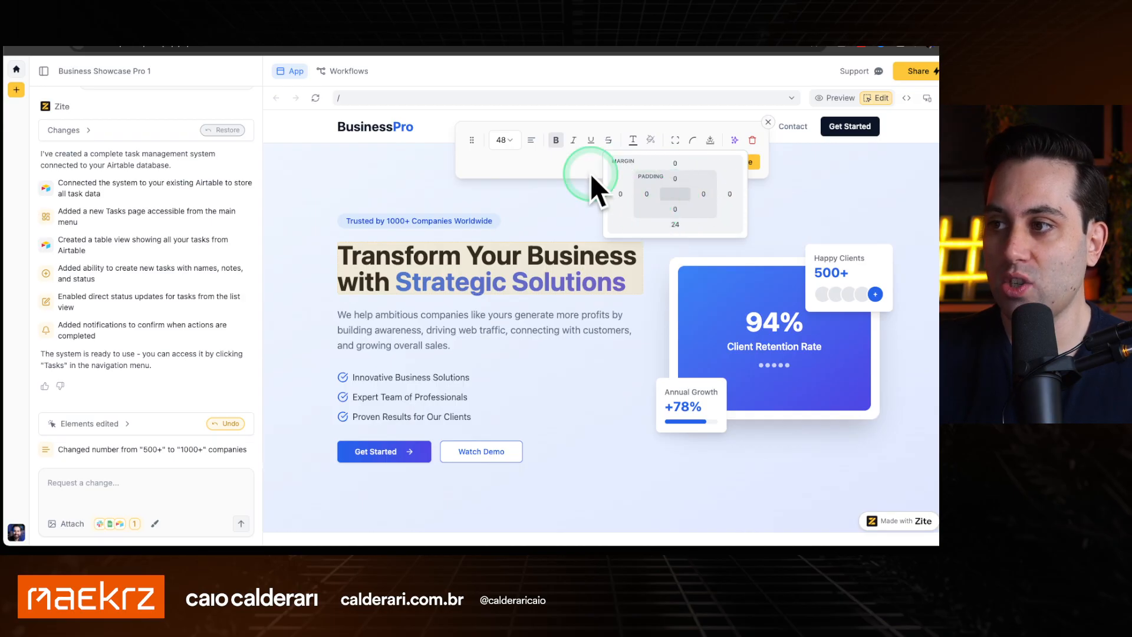
left_click(566, 163)
left_click(693, 141)
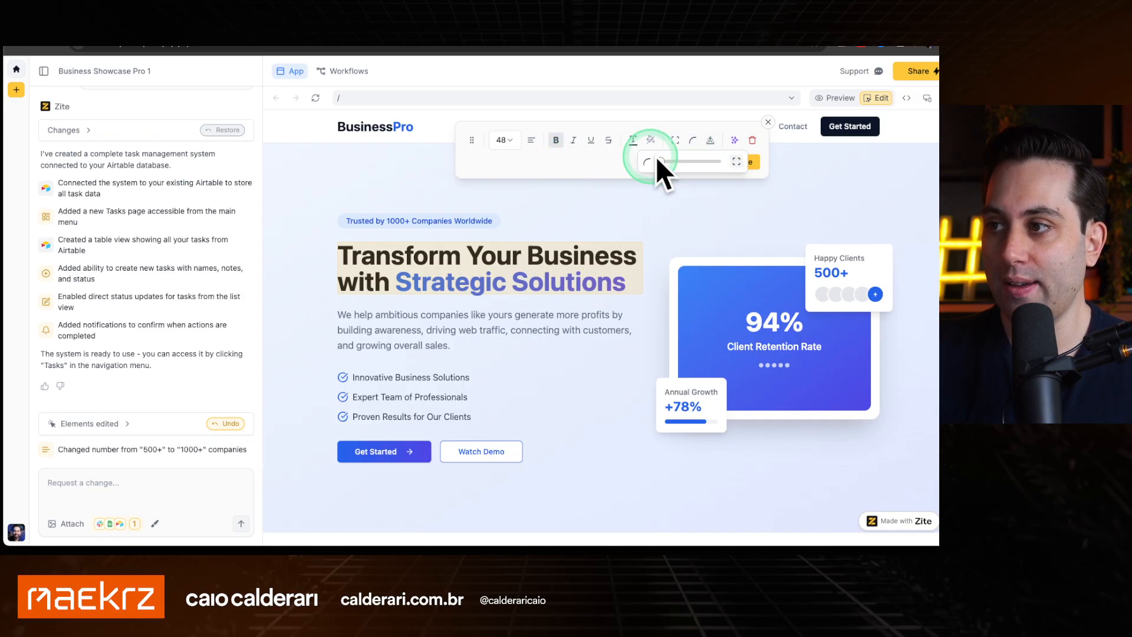
left_click(599, 161)
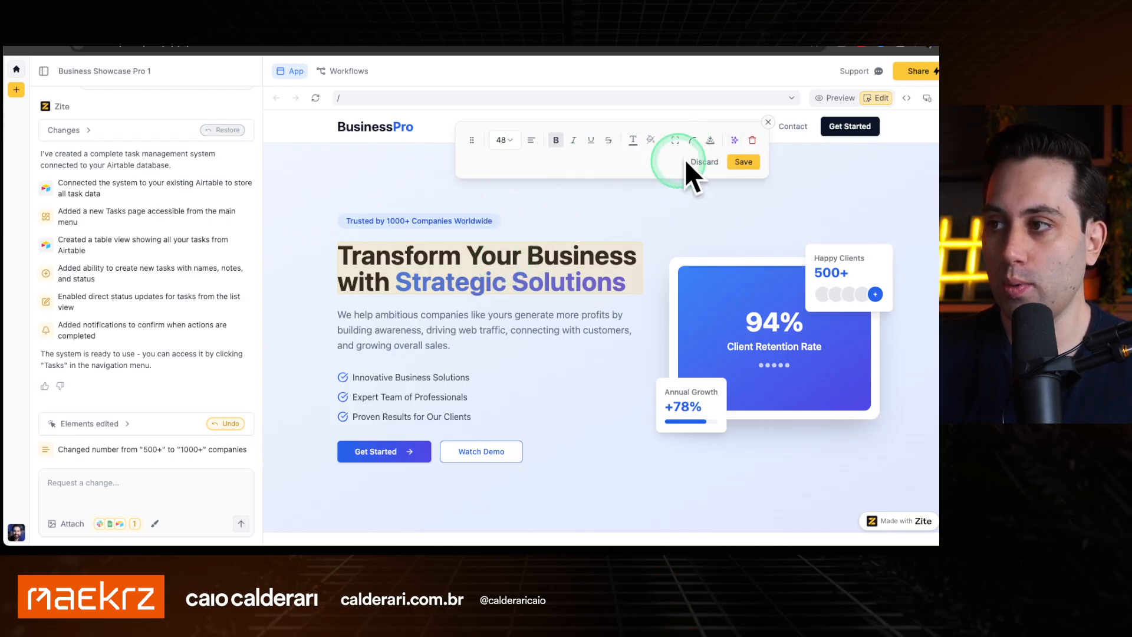
Attach the hero heading to an AI request and send "please come up with a new copy idea"
left_click(736, 140)
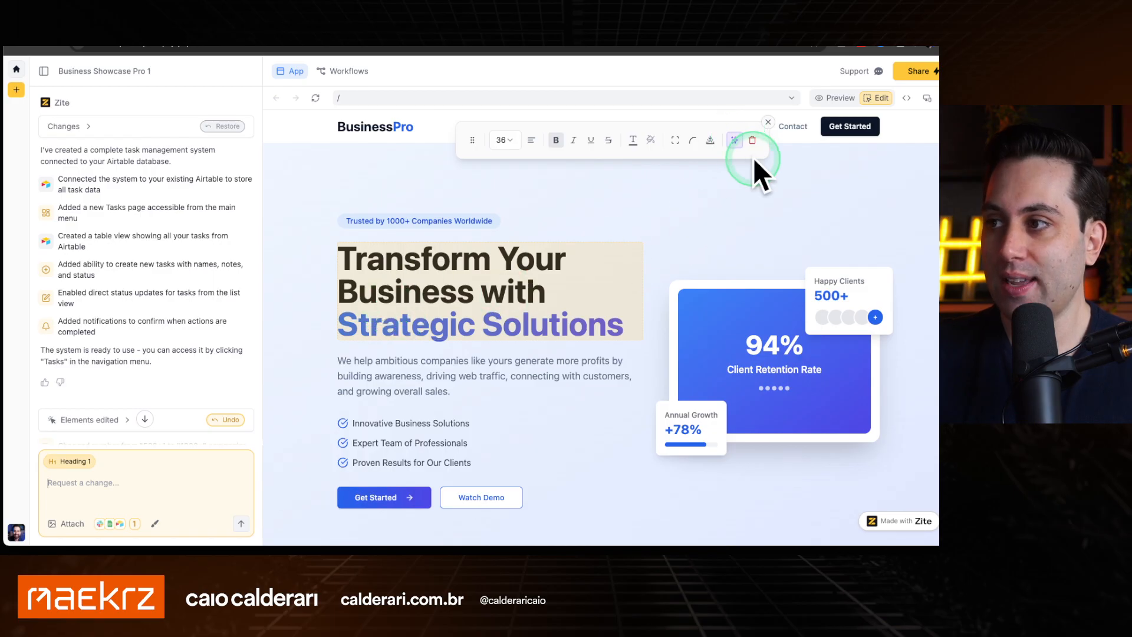
scroll(138, 369, "down", 1)
scroll(139, 370, "down", 1)
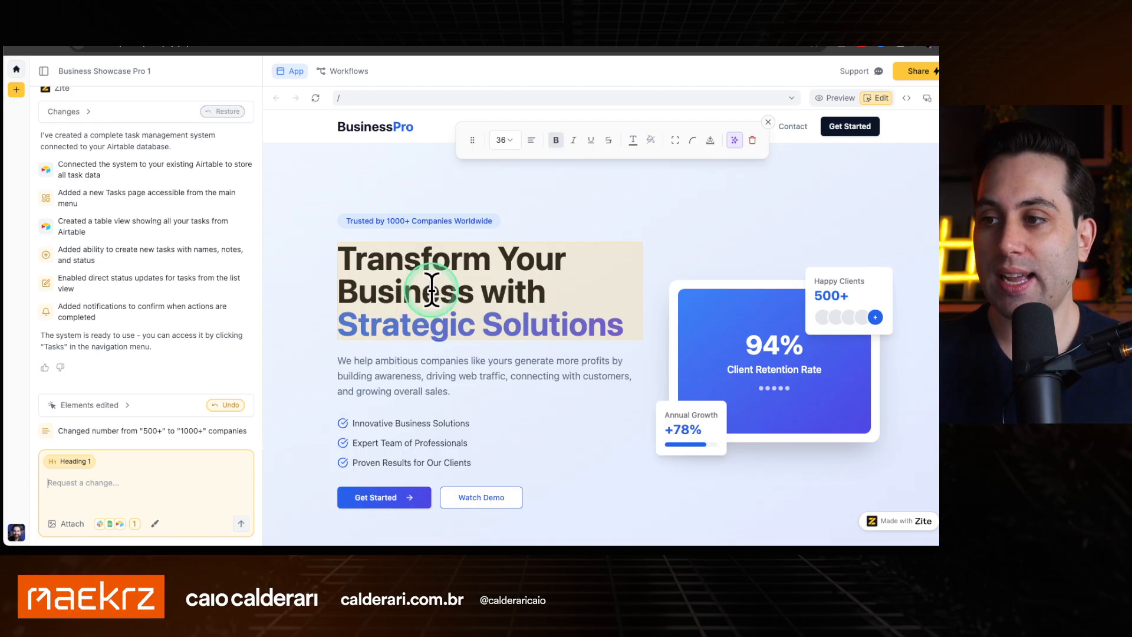
left_click(144, 487)
type("please come up with a new copy")
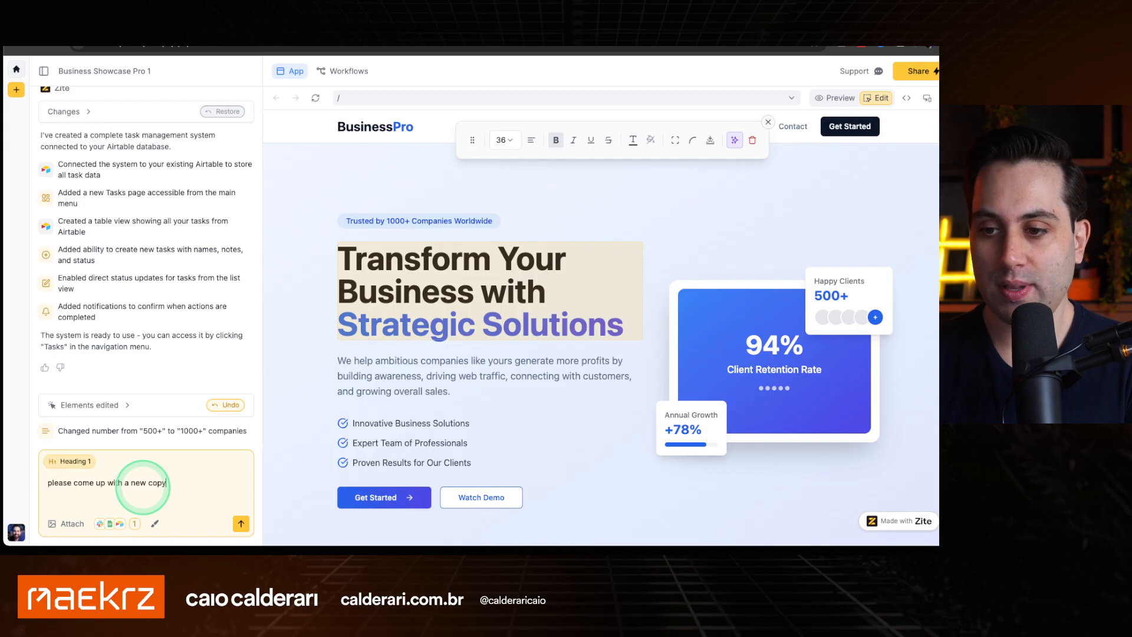
type("a")
left_click(241, 523)
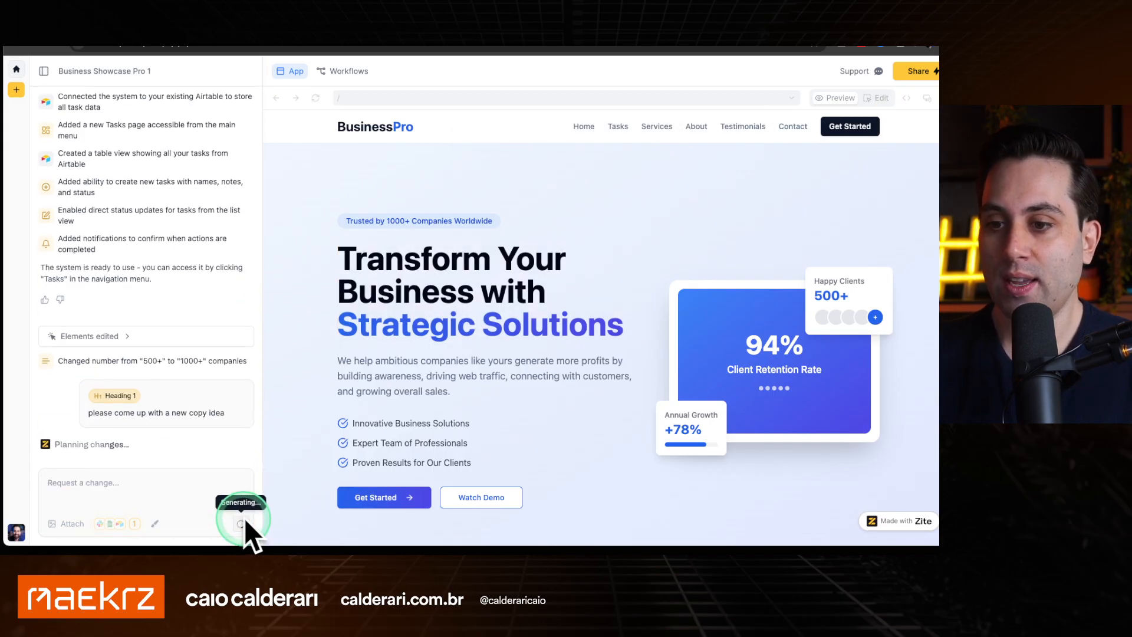
left_click(443, 274)
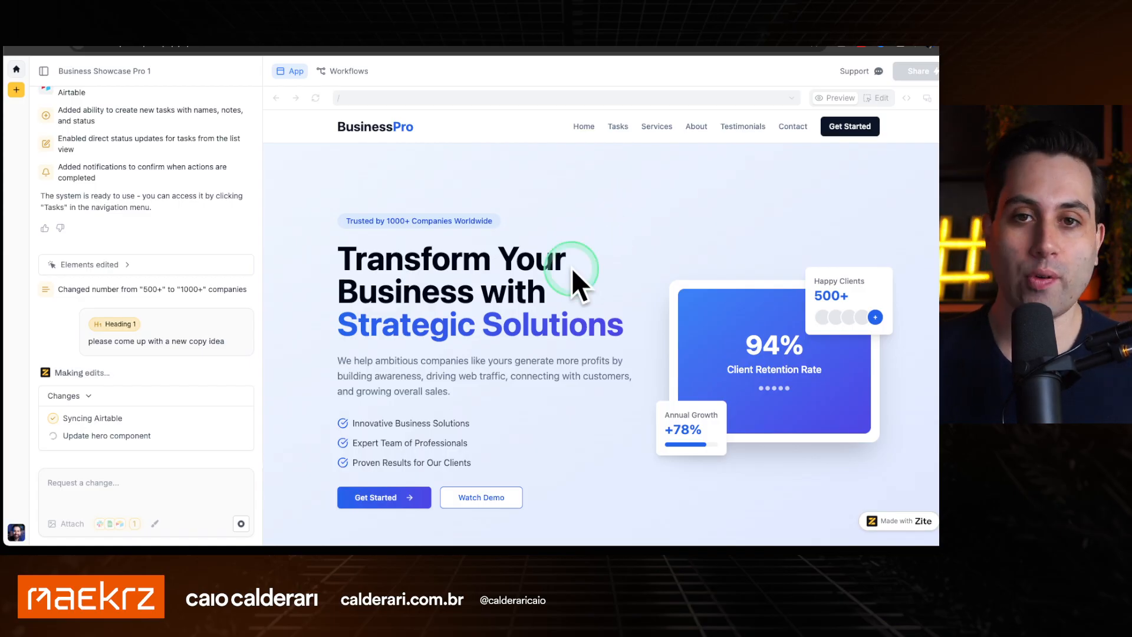
Select the entire hero section in visual editing and delete it from the page
scroll(531, 299, "down", 20)
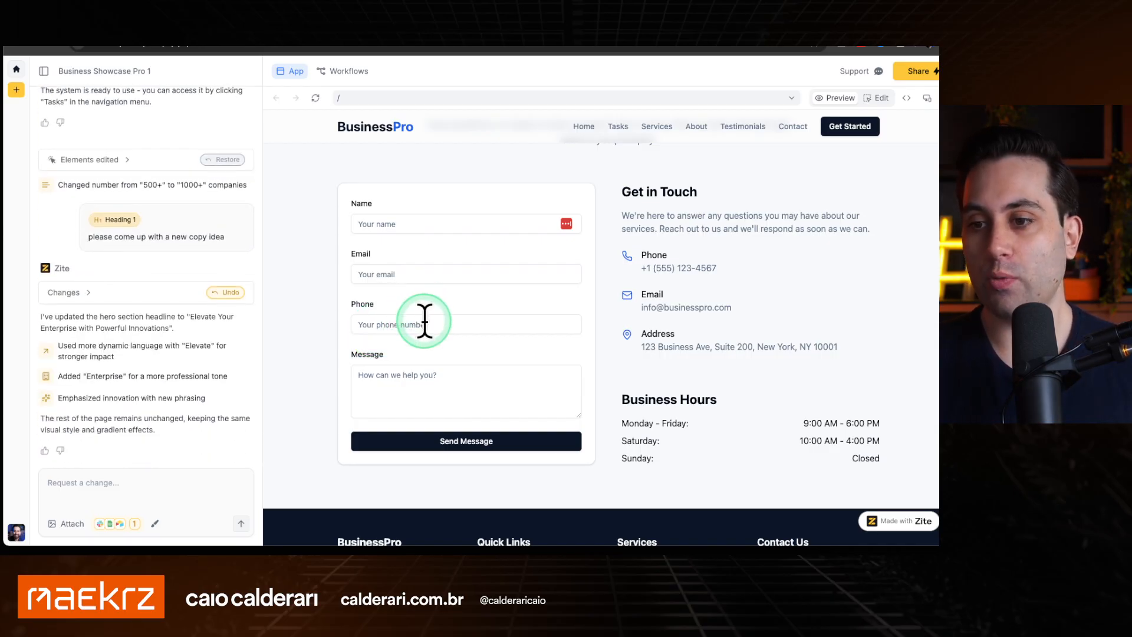
scroll(420, 299, "up", 15)
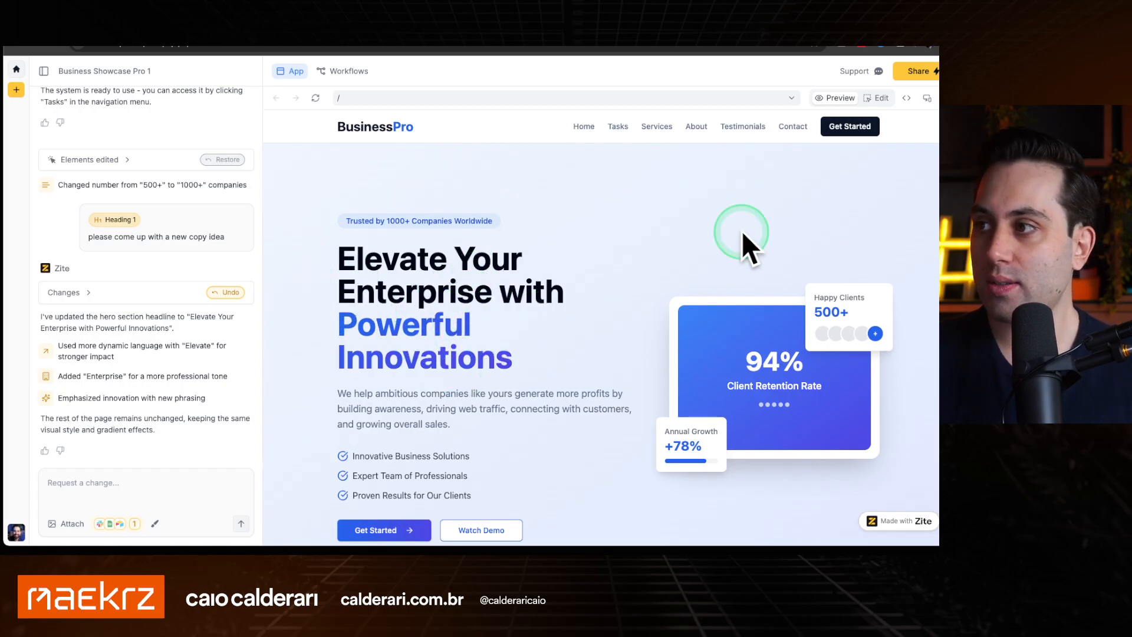
left_click(877, 98)
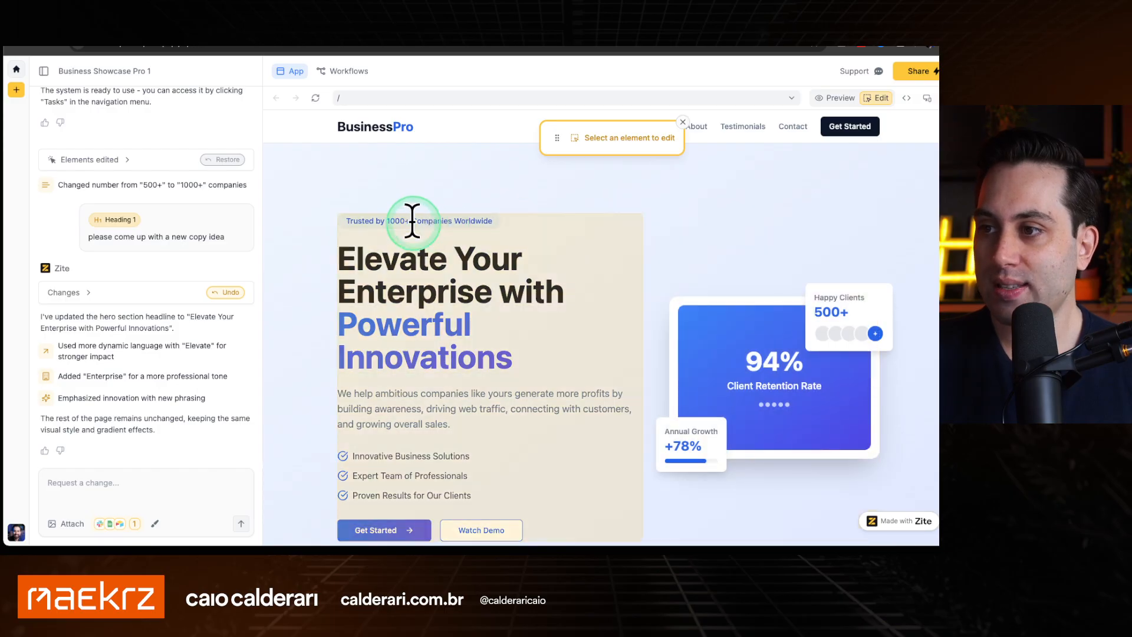
left_click(408, 196)
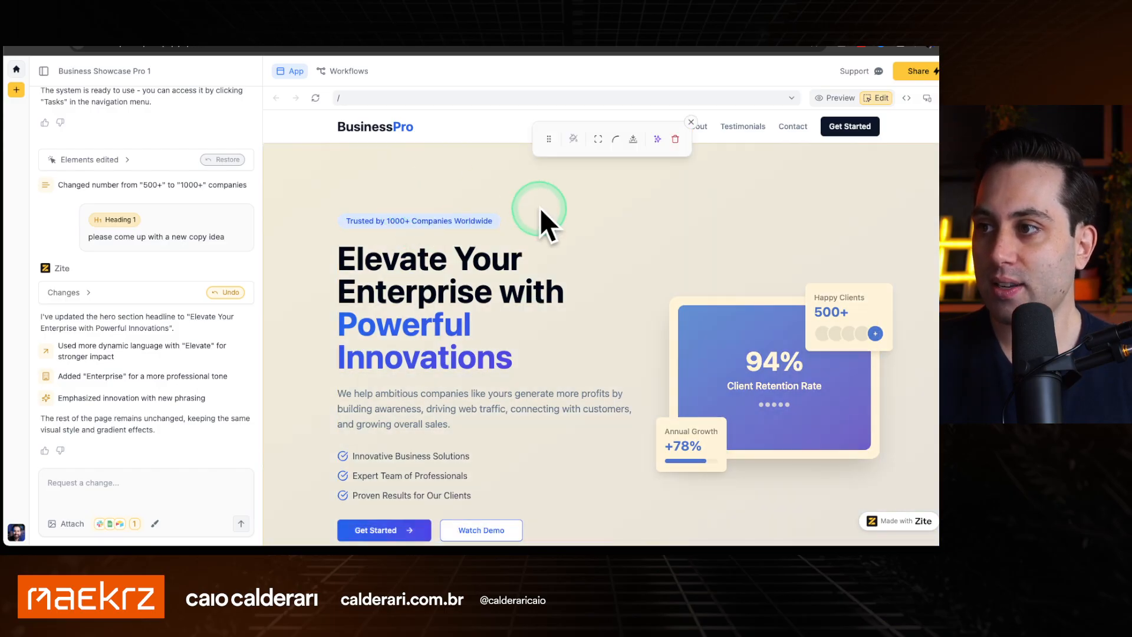
scroll(540, 218, "down", 8)
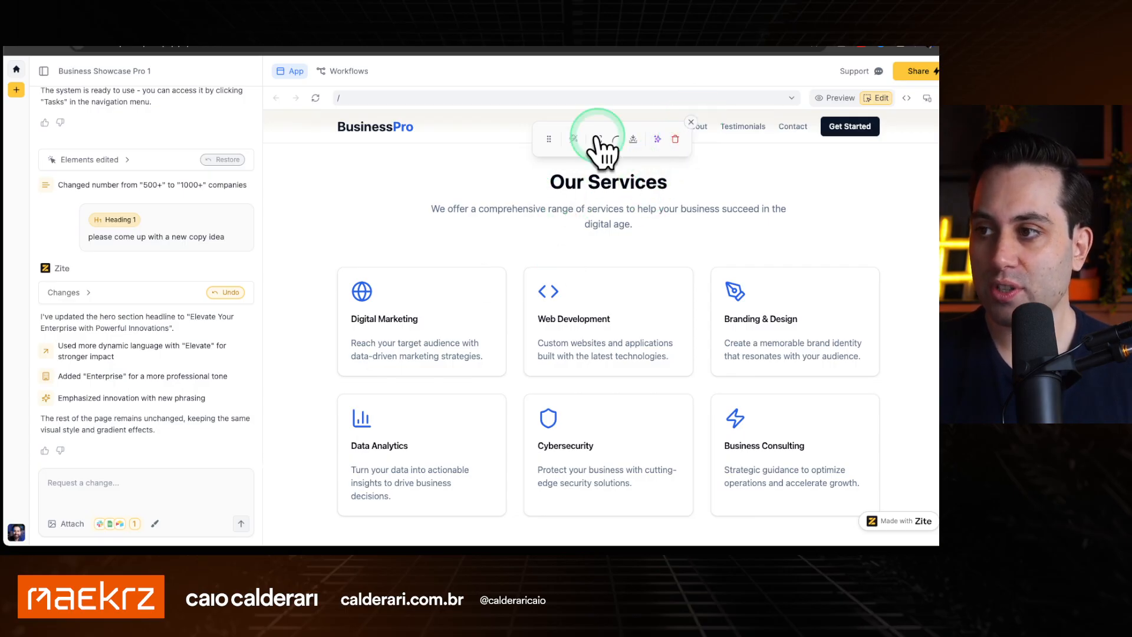
scroll(451, 253, "up", 9)
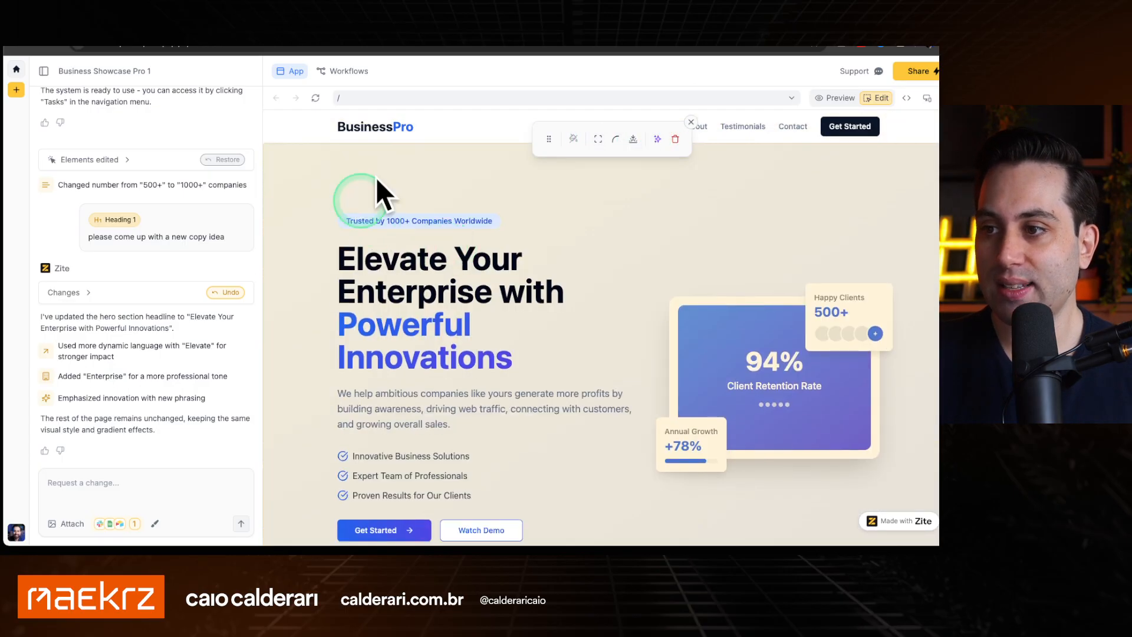
left_click(677, 139)
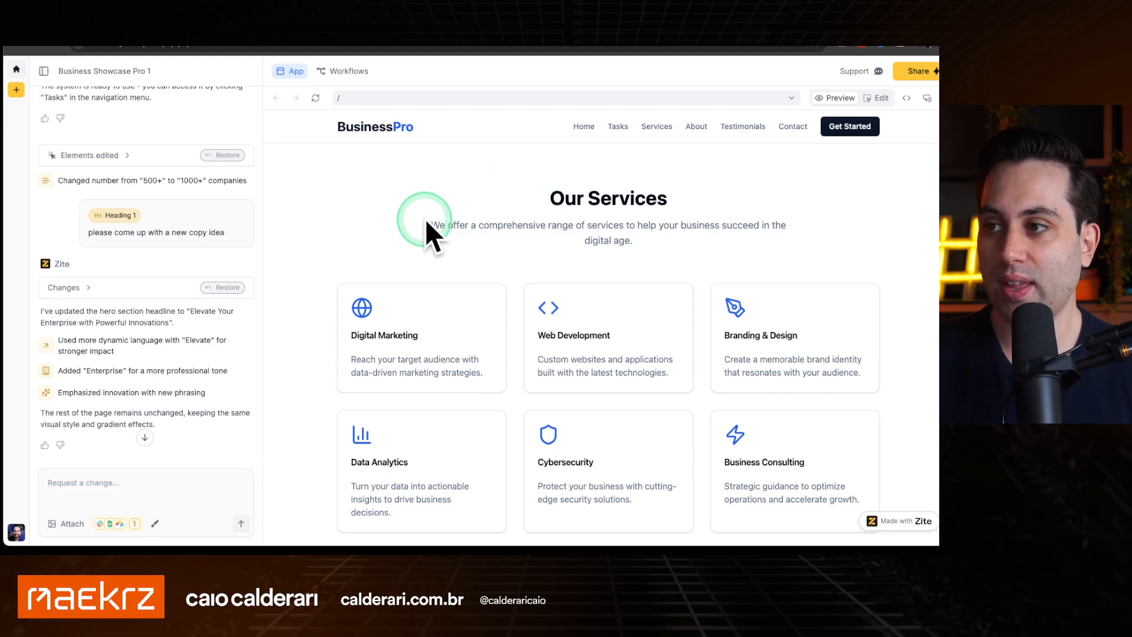
Return to visual editing and select the contact form's container
scroll(472, 220, "down", 6)
left_click(879, 99)
scroll(507, 272, "down", 5)
scroll(508, 262, "down", 10)
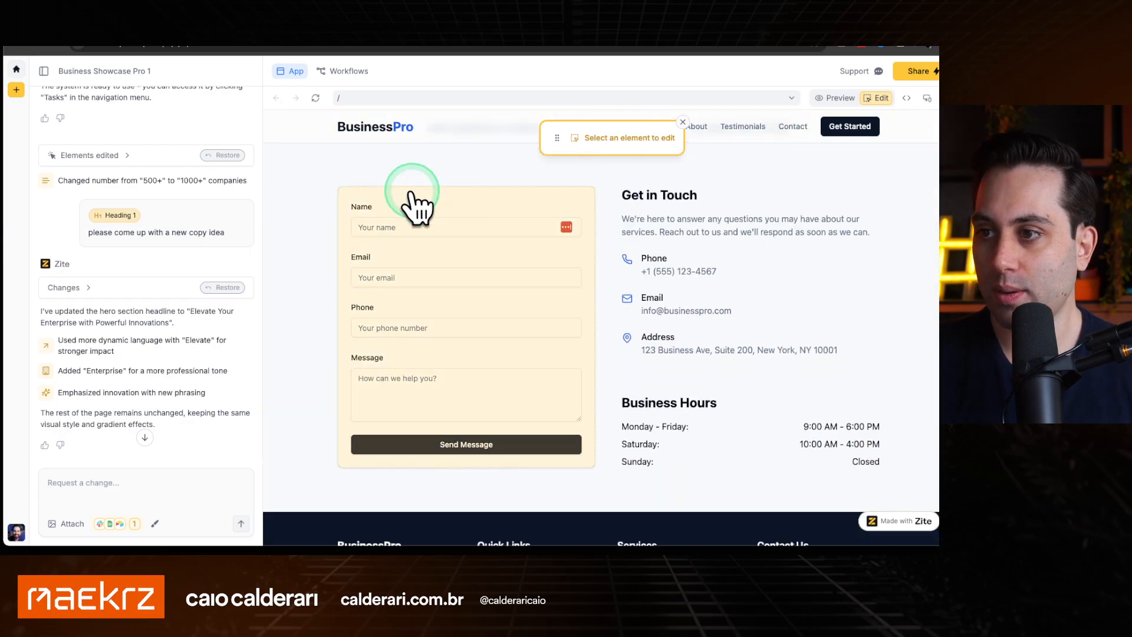
left_click(413, 189)
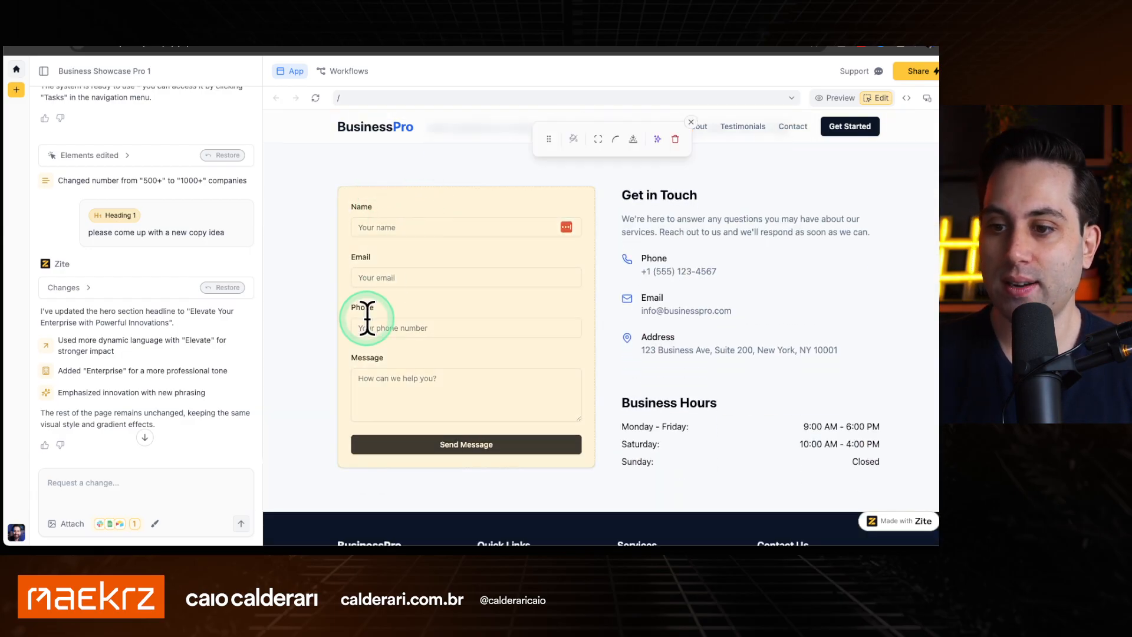
left_click(115, 487)
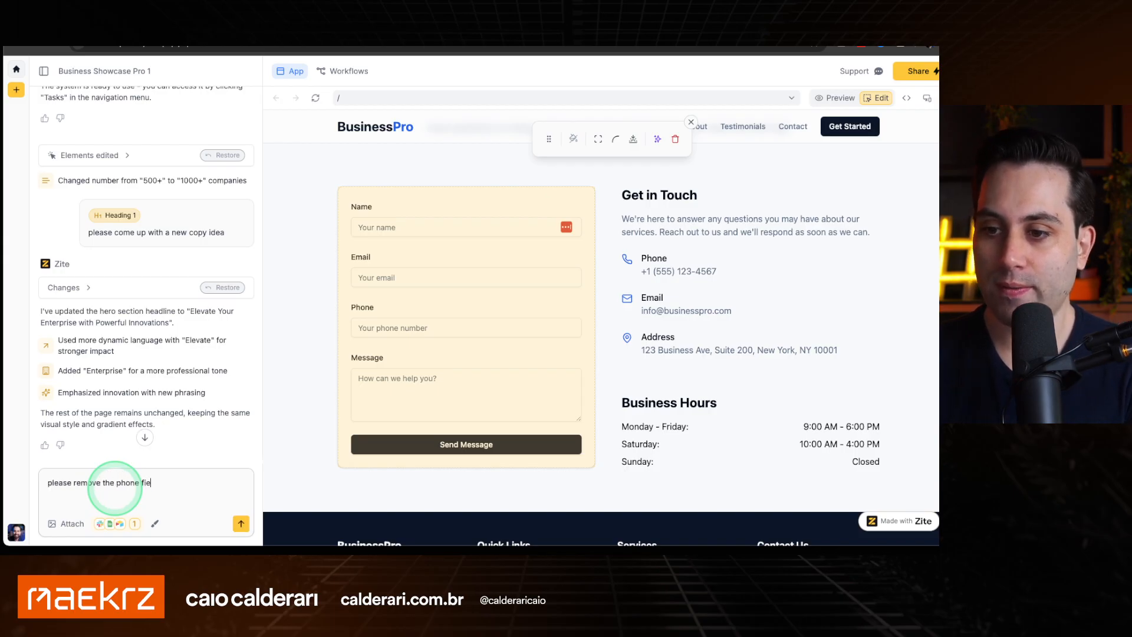
left_click(242, 523)
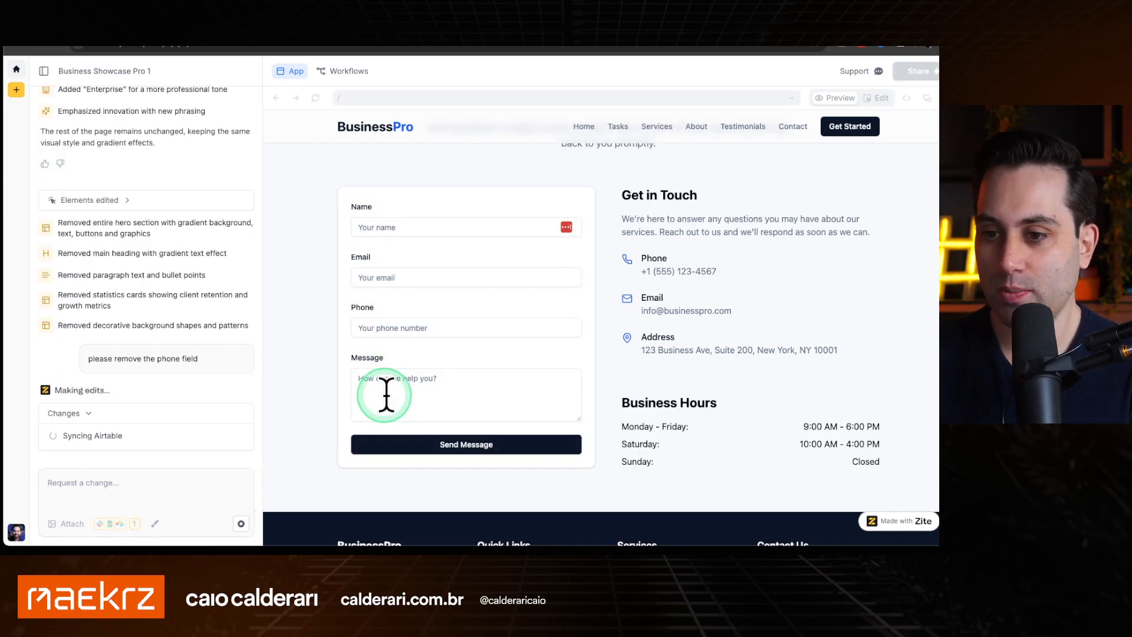
left_click(474, 351)
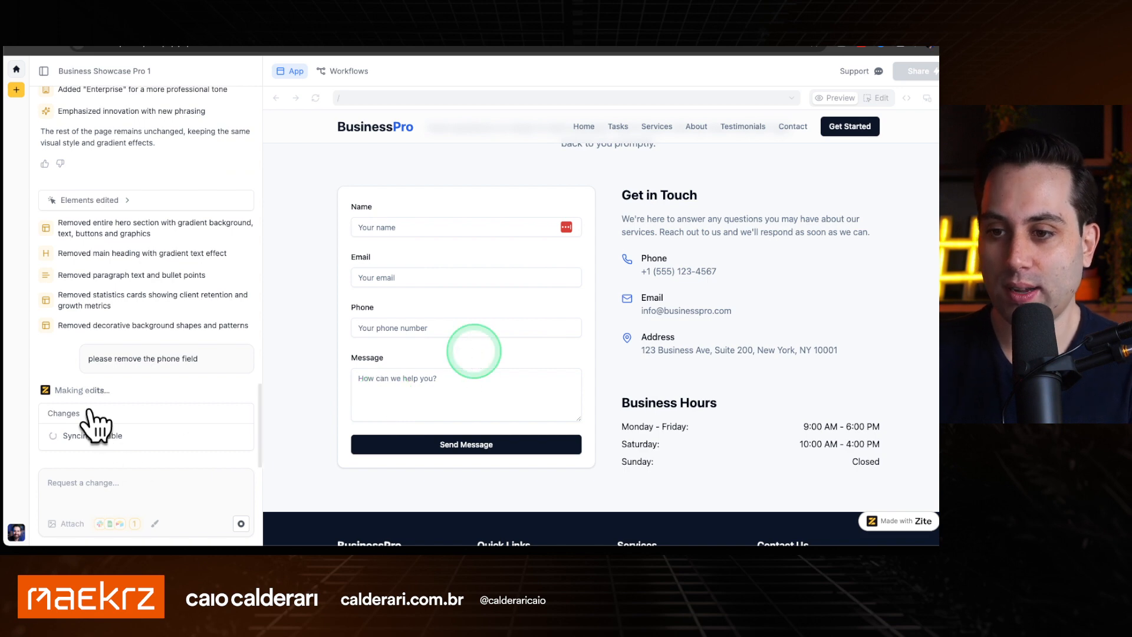
left_click(241, 524)
left_click(197, 492)
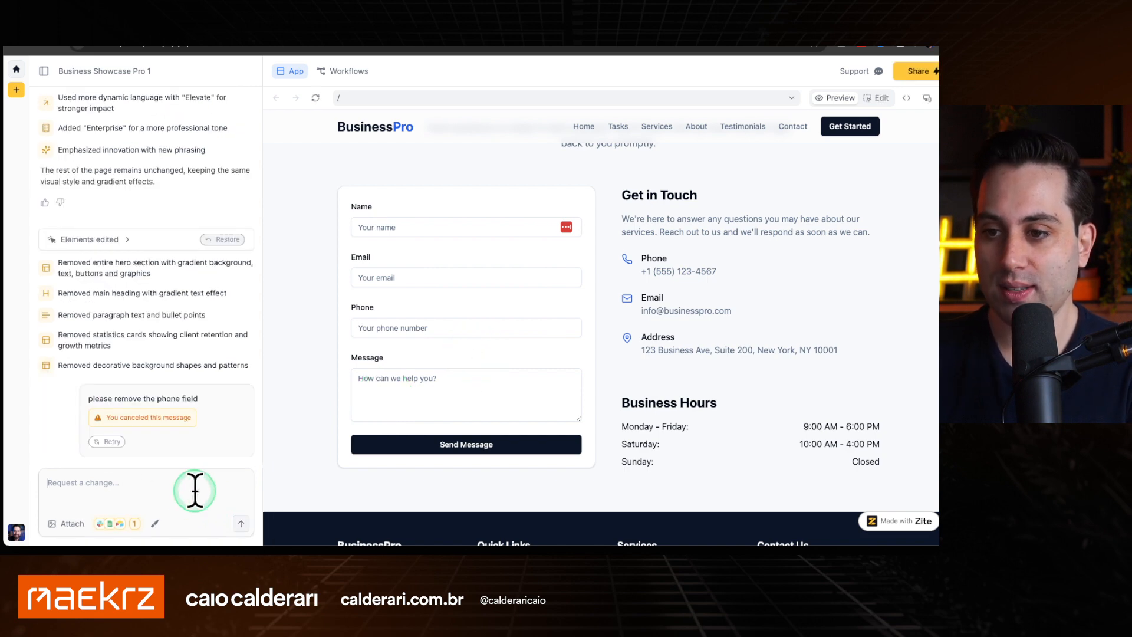
Attach the contact form container to an AI request and send "please remove the phone field"
left_click(878, 98)
left_click(479, 201)
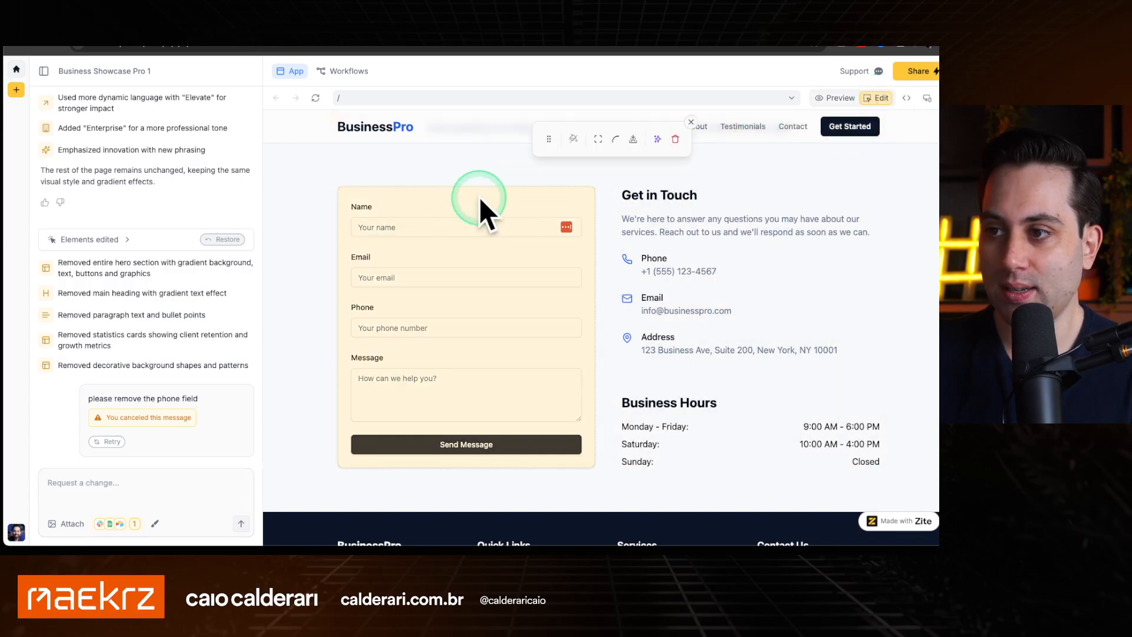
left_click(658, 140)
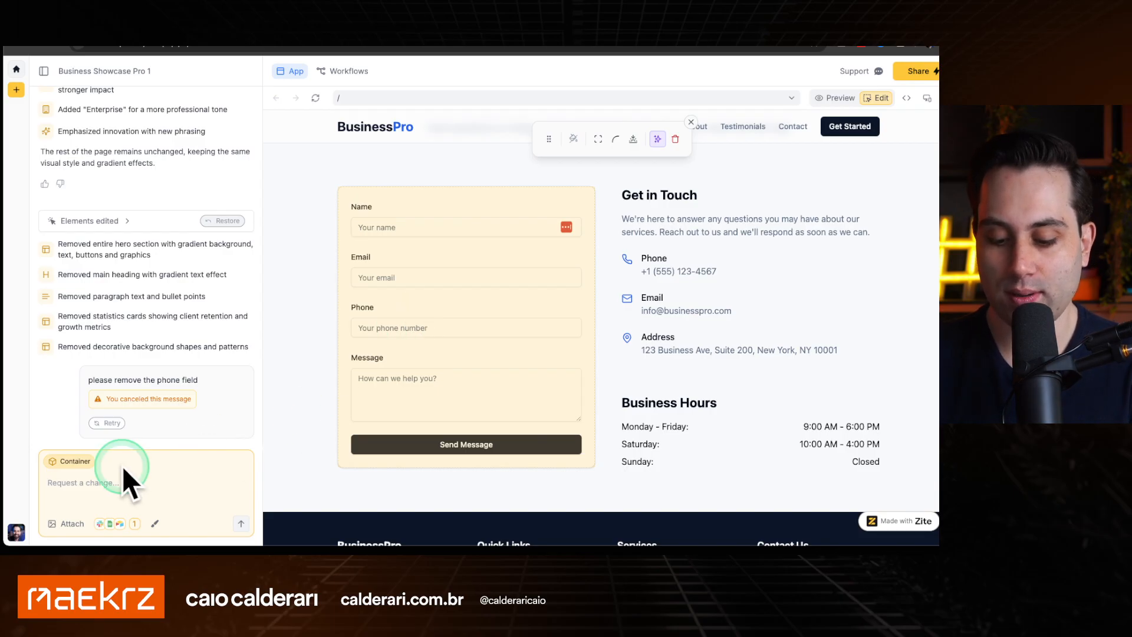
type("please remove the phone field")
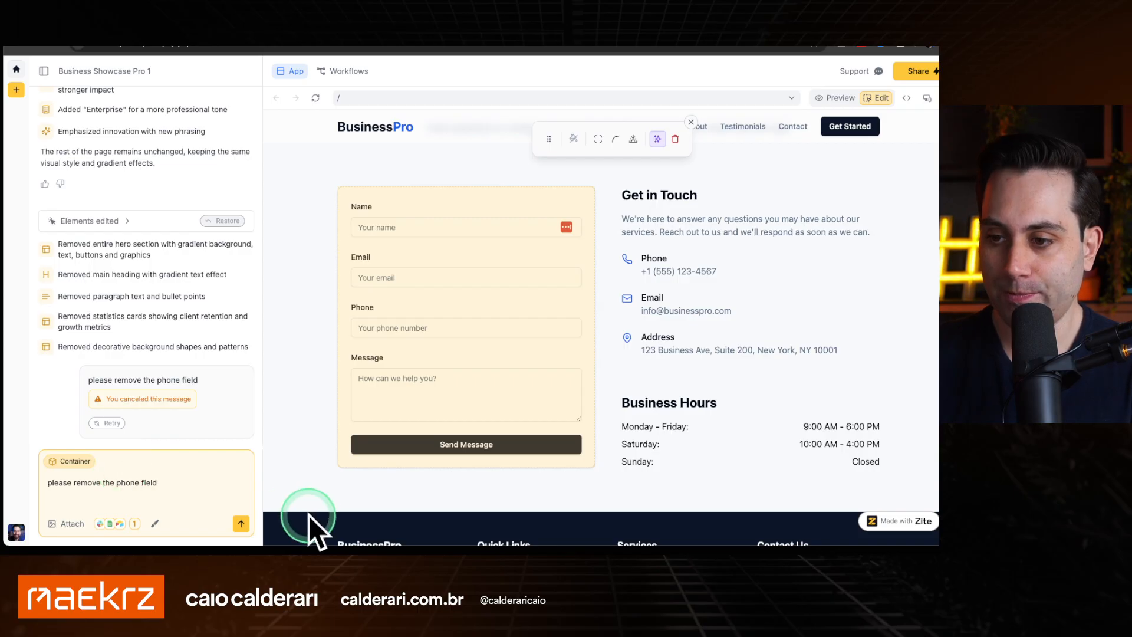
left_click(242, 524)
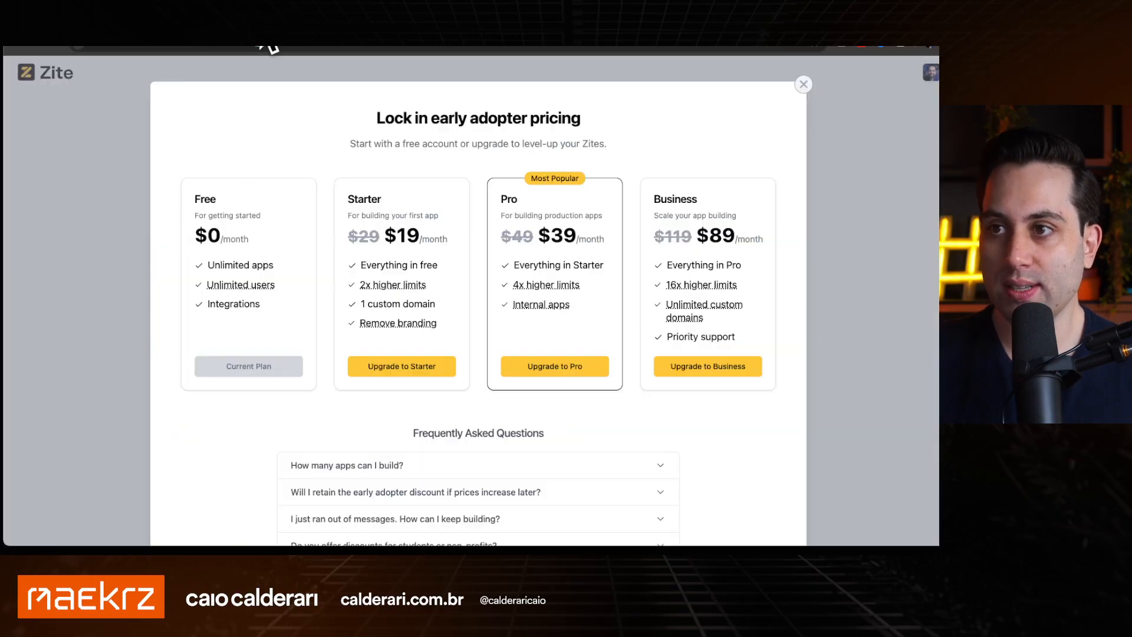
Close the pricing plans and open the No-Code Job Board project from the home page
left_click(803, 85)
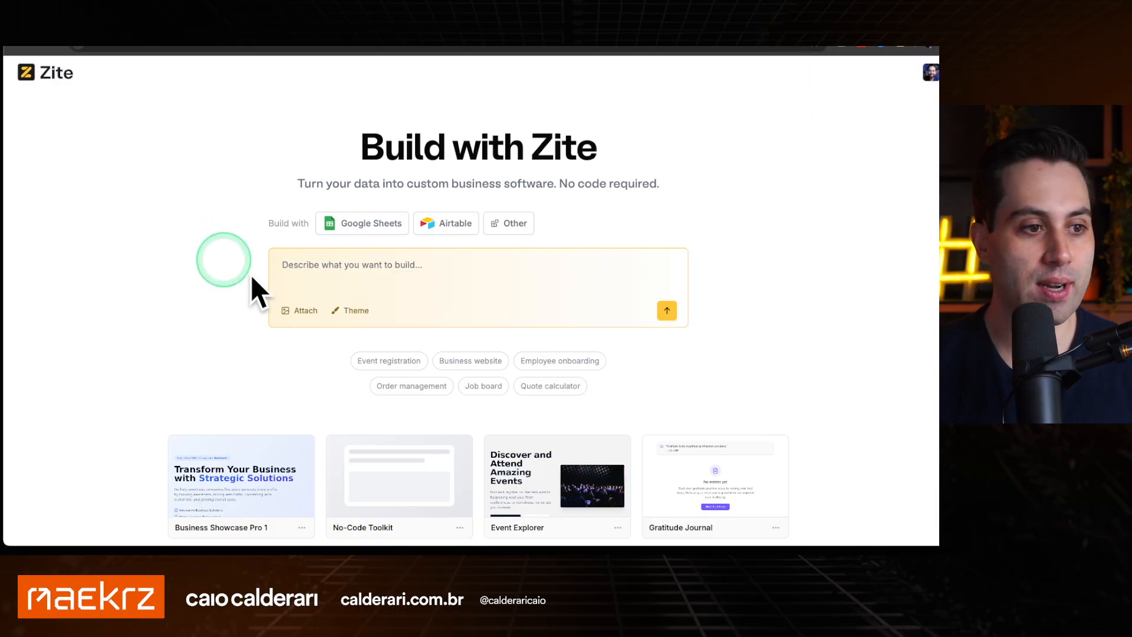
scroll(253, 277, "down", 4)
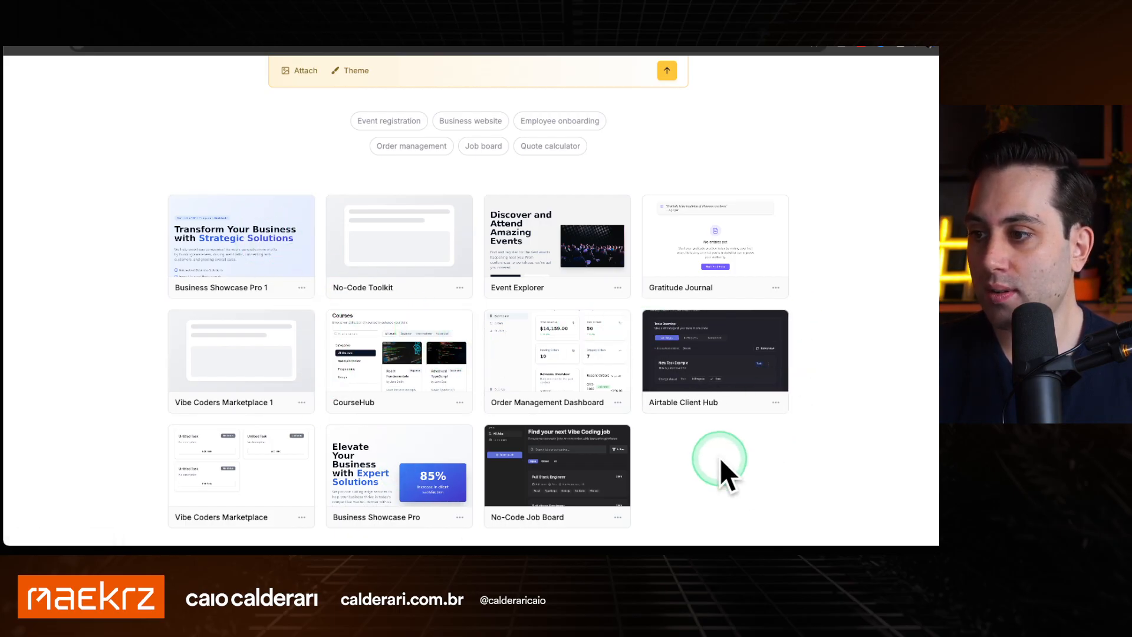
left_click(547, 472)
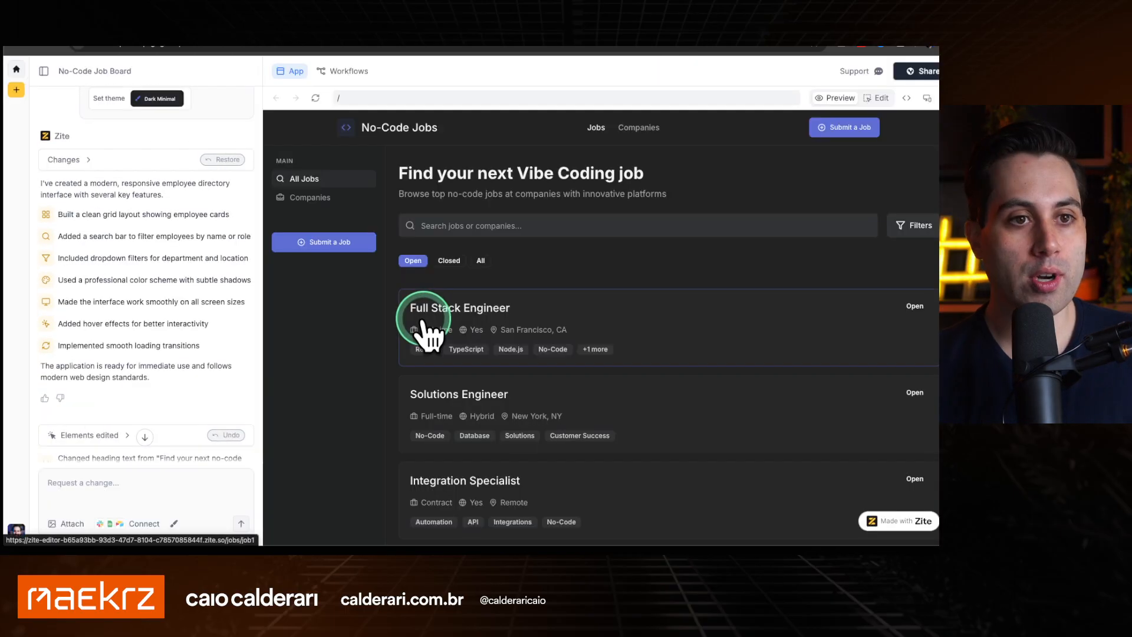
Copy the job board's share link and review its visibility options, keeping it Public
left_click(925, 72)
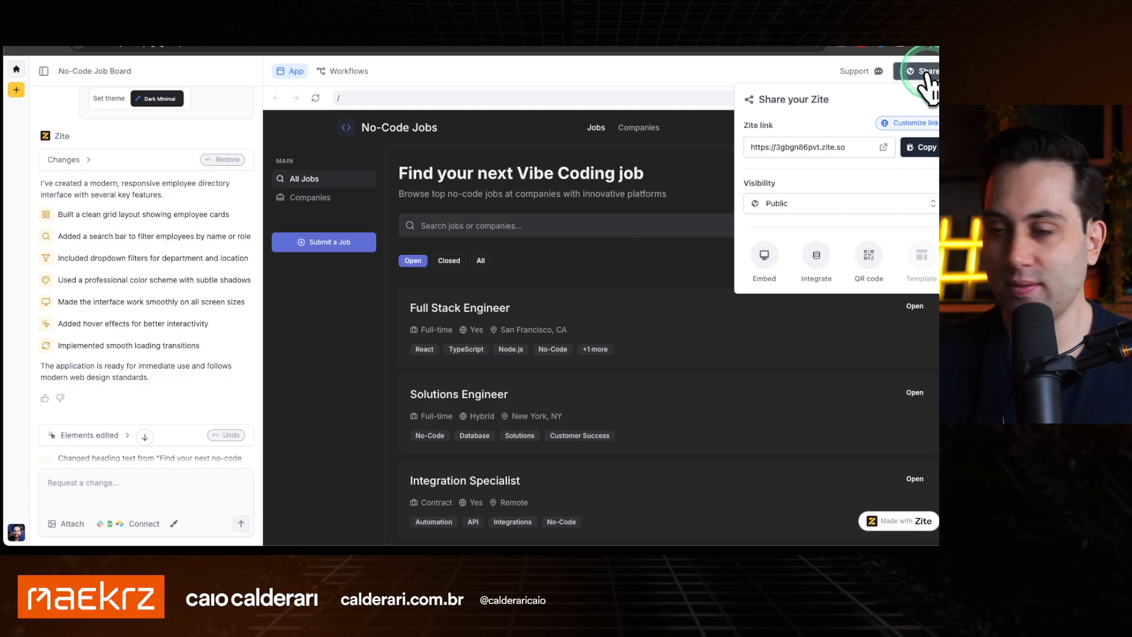
left_click(916, 149)
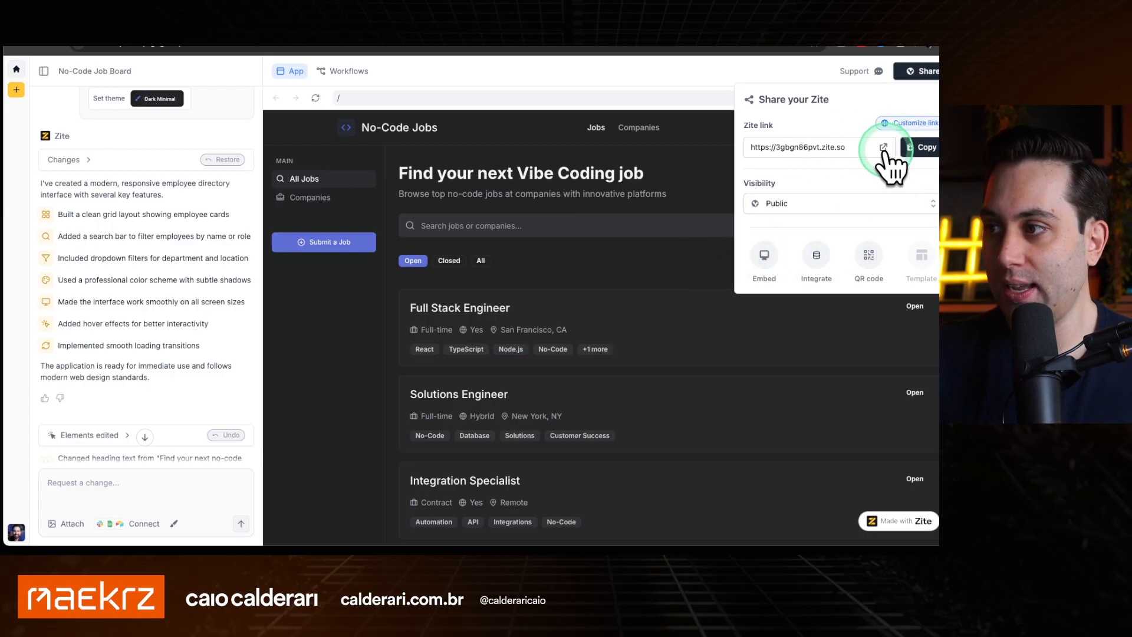
left_click(799, 204)
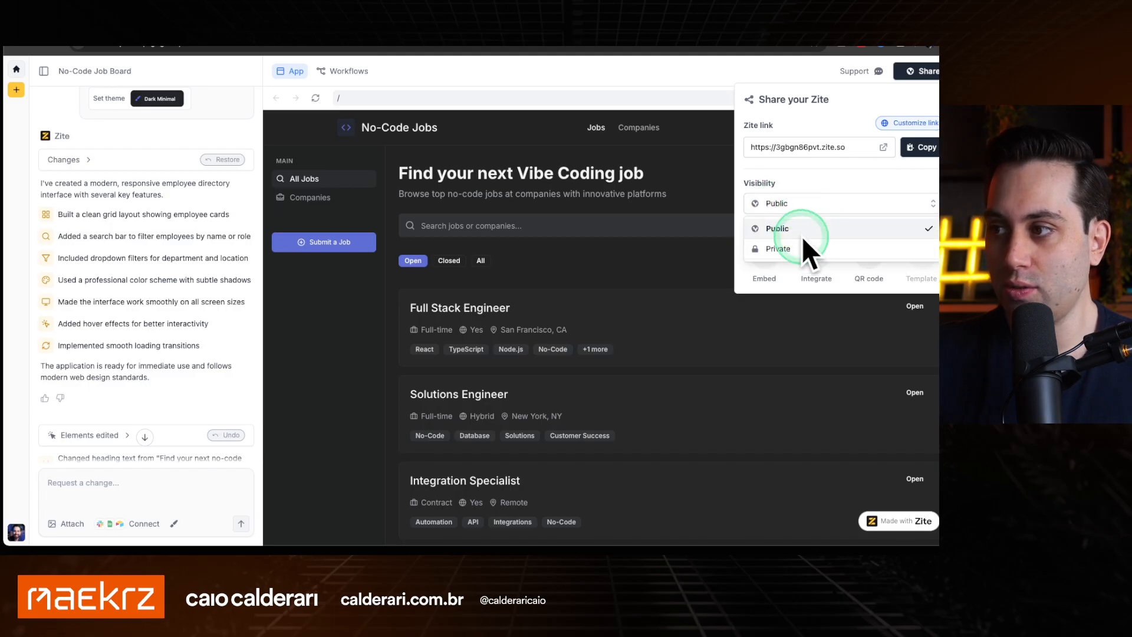
left_click(799, 186)
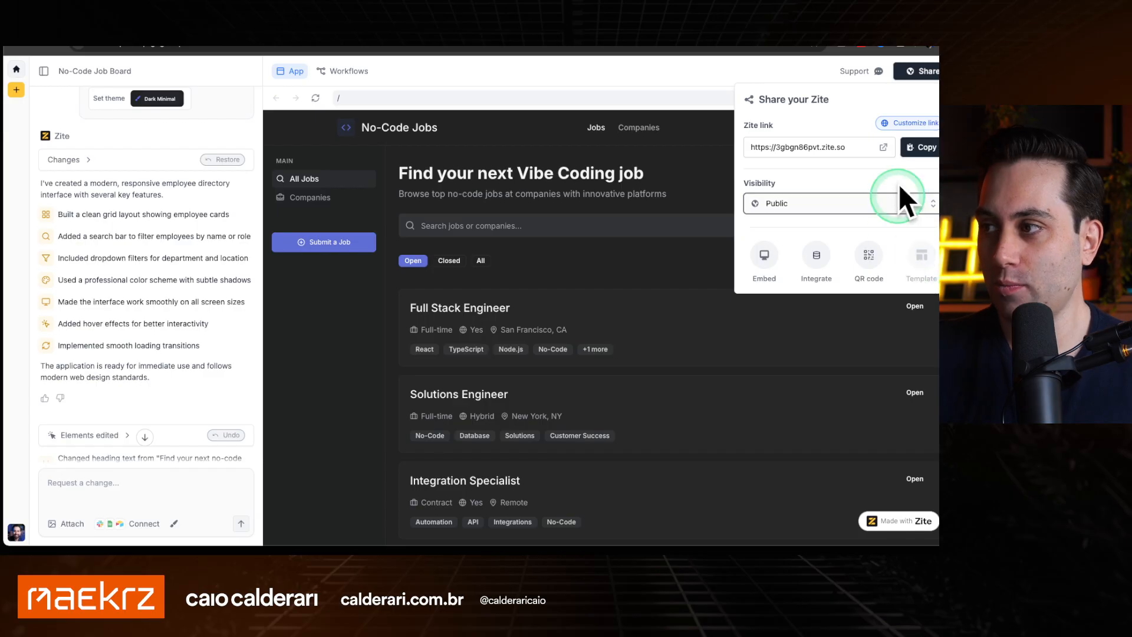
Open the published job board in its own page and check the job submission form without filling it in
left_click(884, 148)
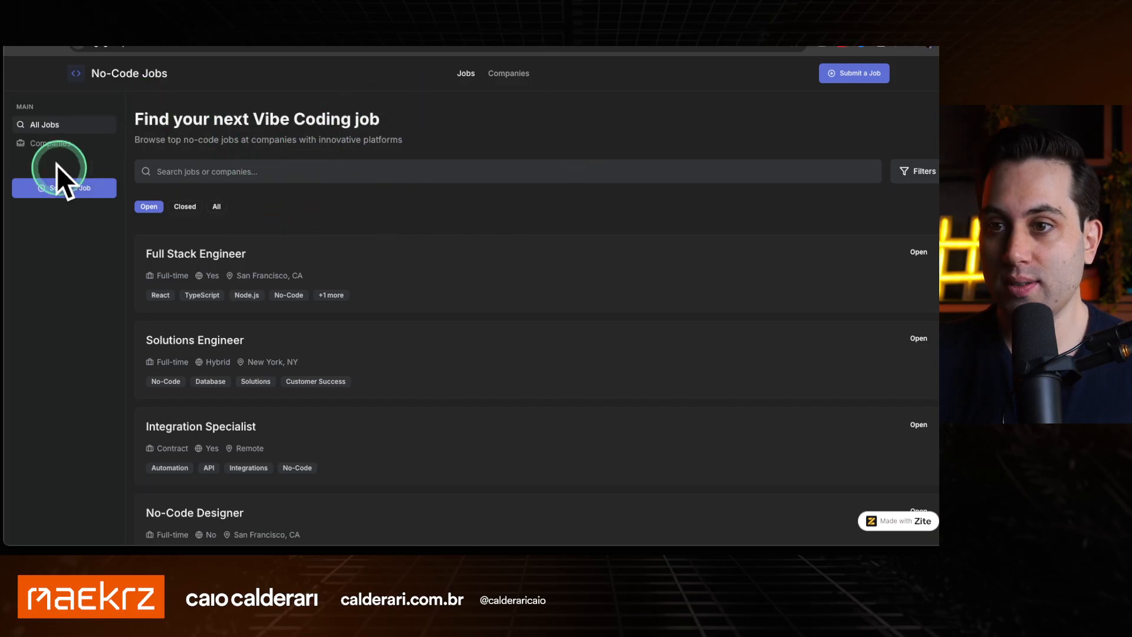
left_click(831, 74)
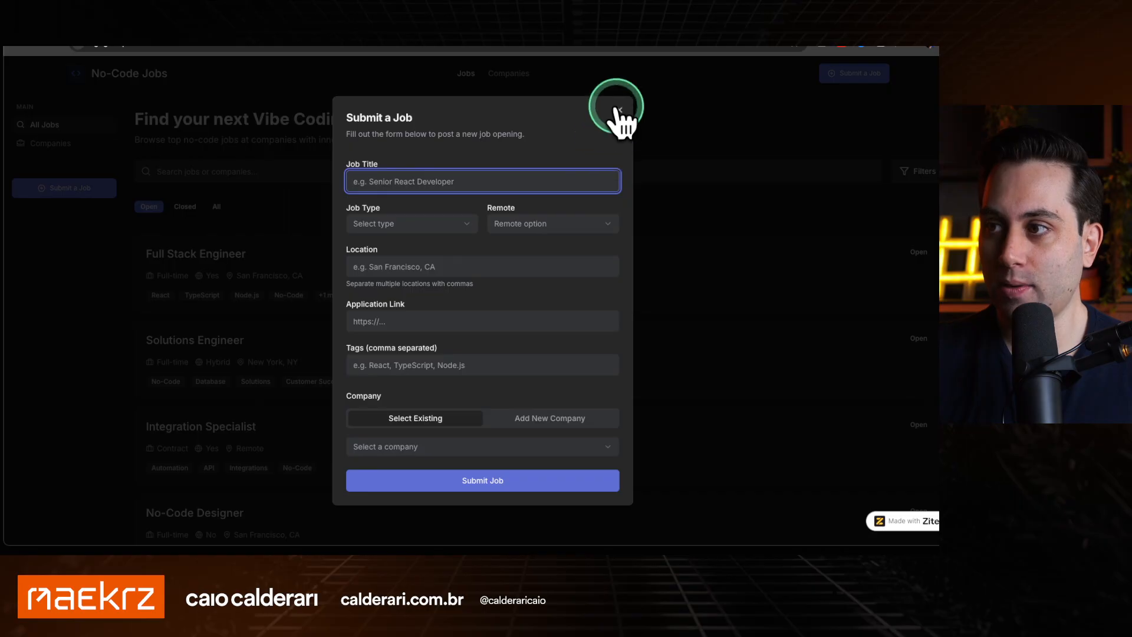
left_click(620, 110)
Look at the Full Stack Engineer job's details and the Companies page, ending back on the jobs list
left_click(296, 263)
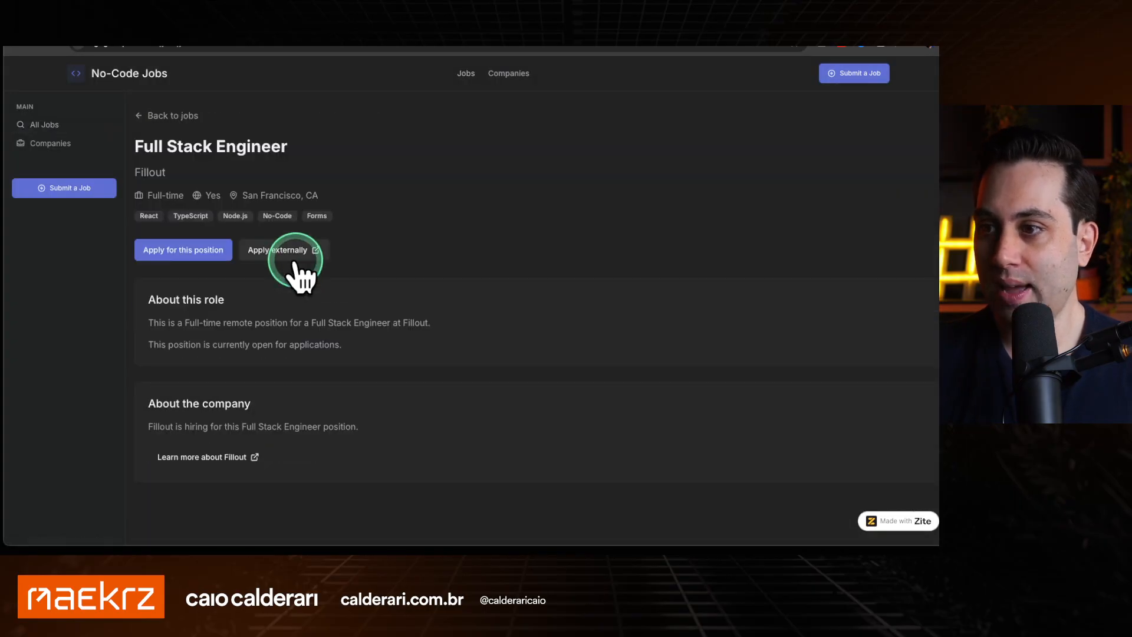
scroll(266, 288, "down", 1)
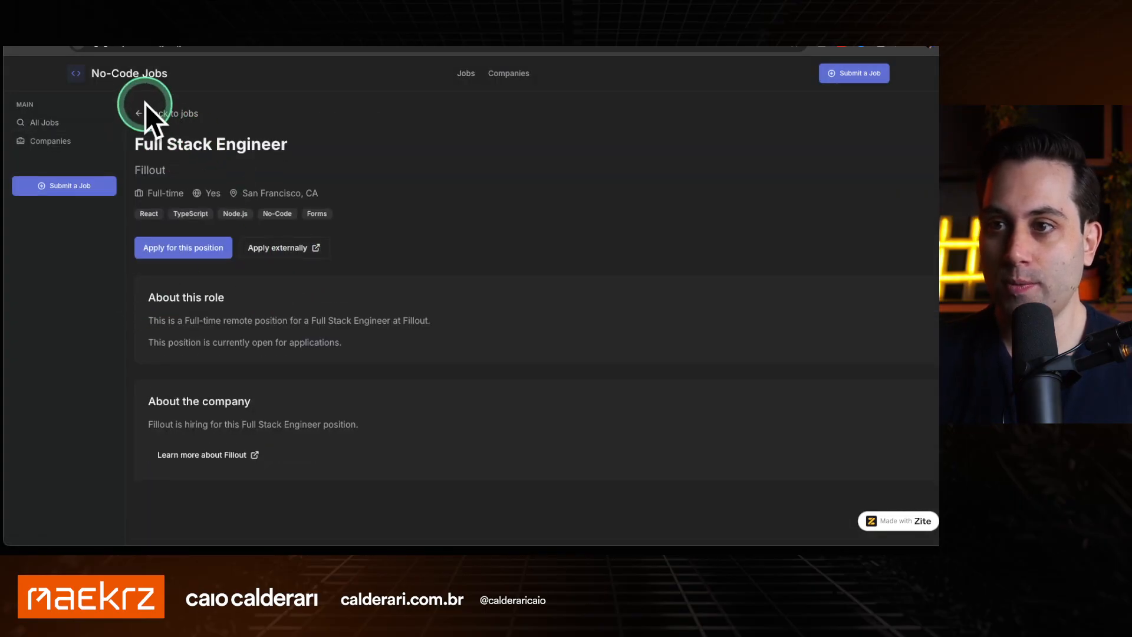
left_click(148, 116)
left_click(66, 144)
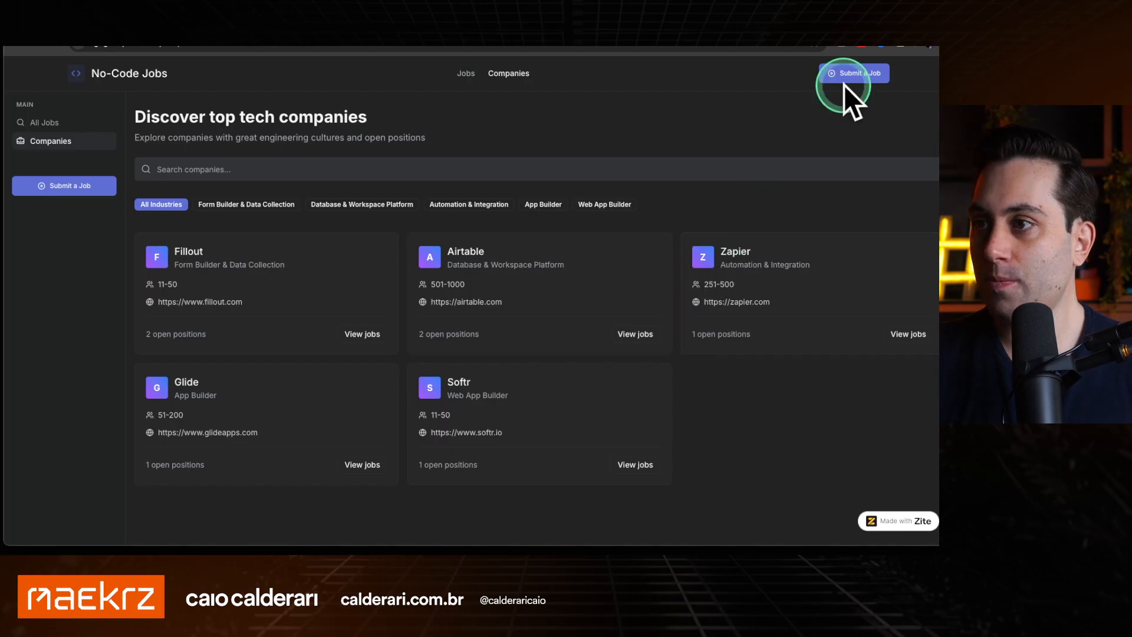
left_click(466, 74)
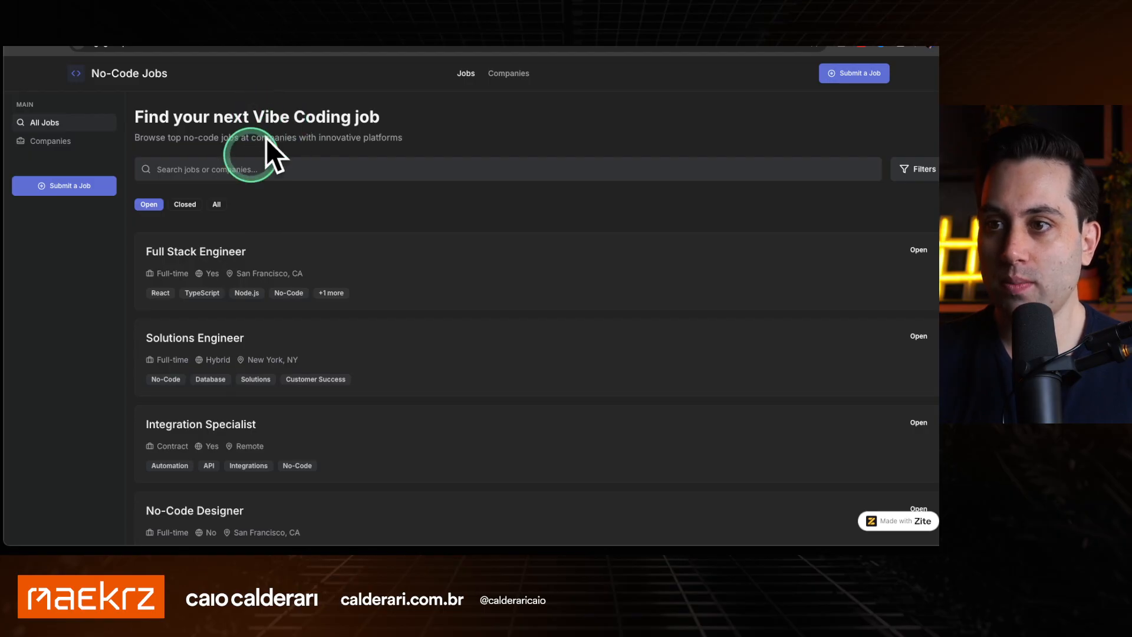
Return to the Zite editor, show the project list and open the Vibe Coders Marketplace project containing the Task Manager app
scroll(268, 141, "down", 3)
scroll(118, 111, "up", 3)
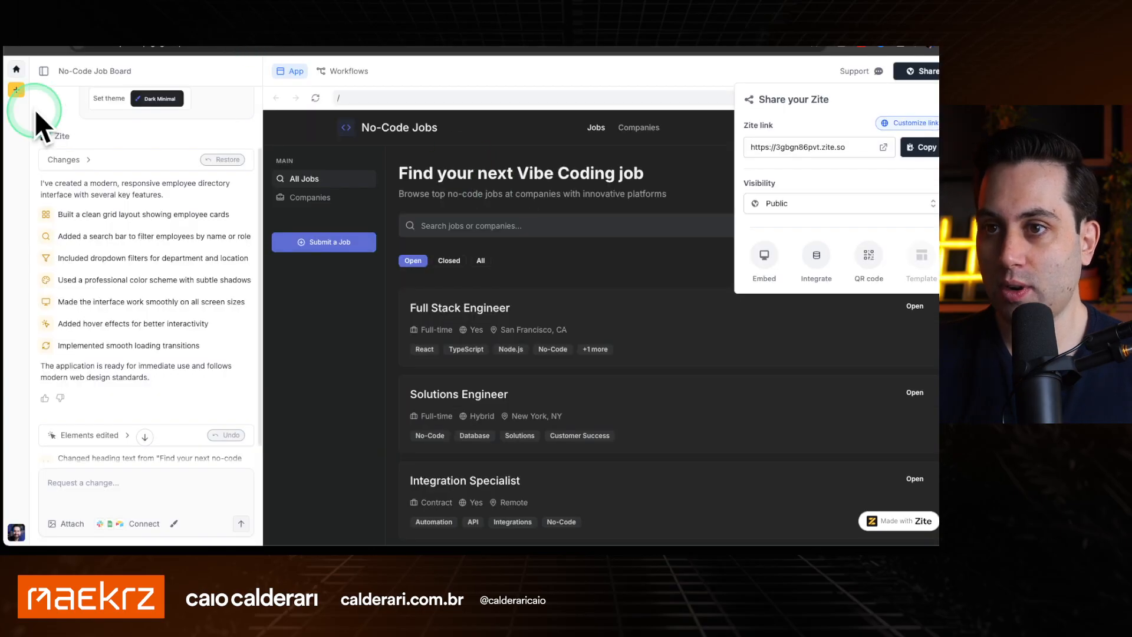
left_click(44, 71)
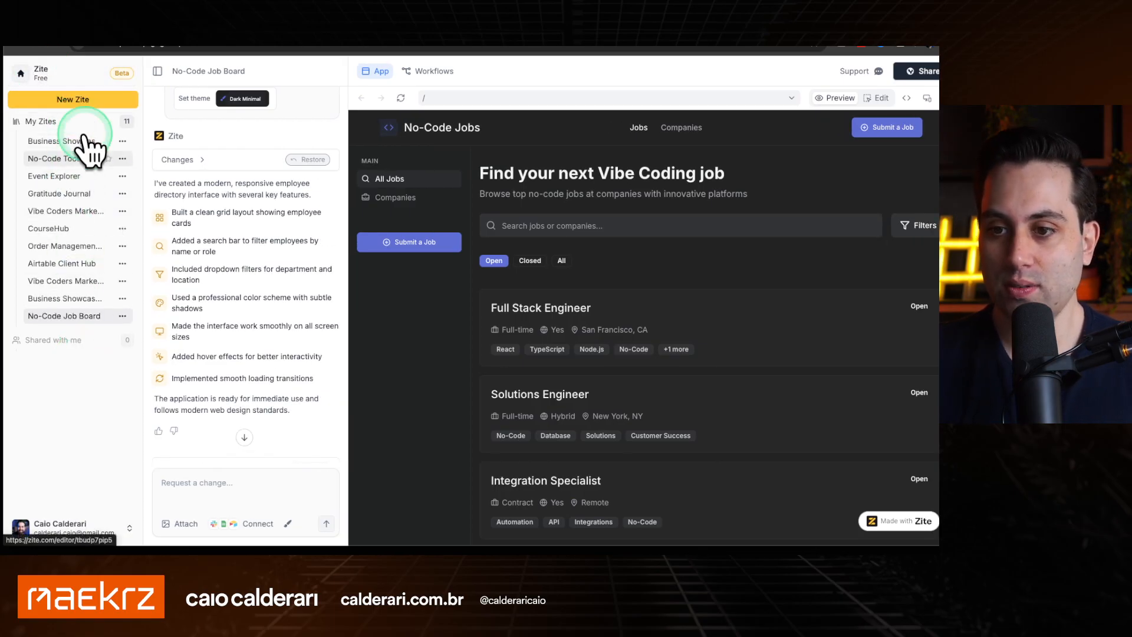
left_click(51, 298)
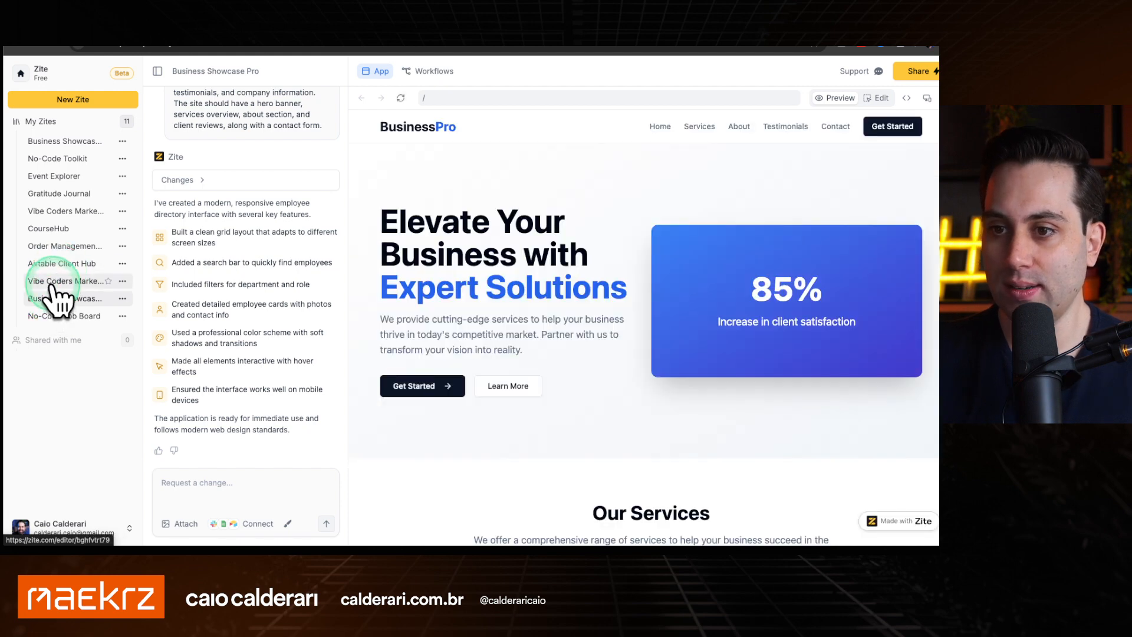
left_click(52, 283)
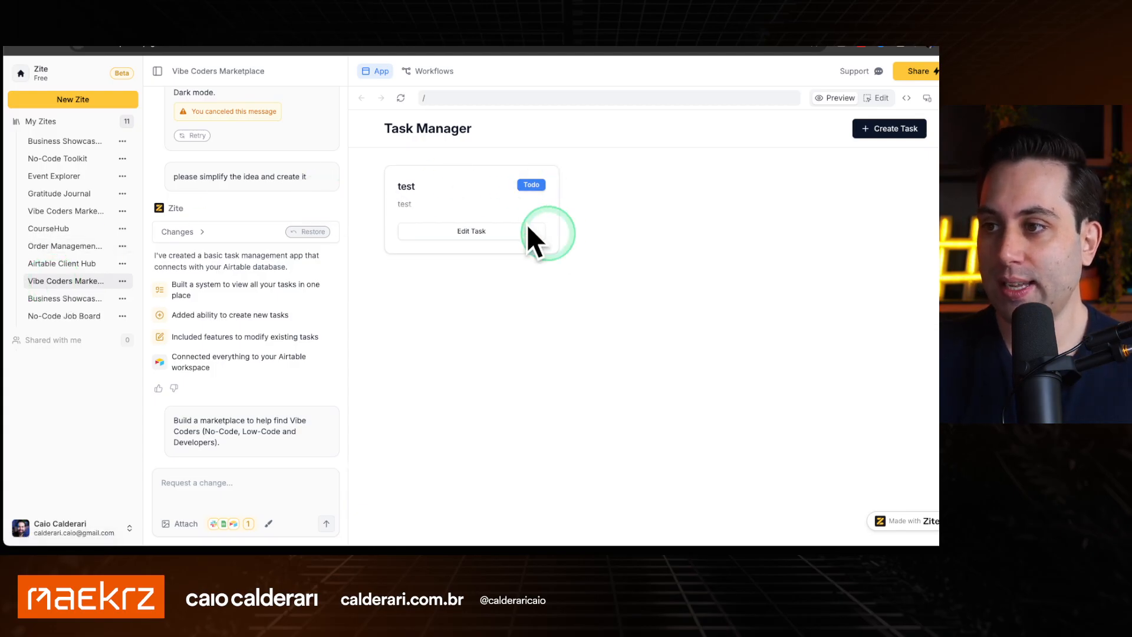
Create a new task in the Task Manager preview with the name "test" and the description "test", keeping its status Todo
left_click(890, 128)
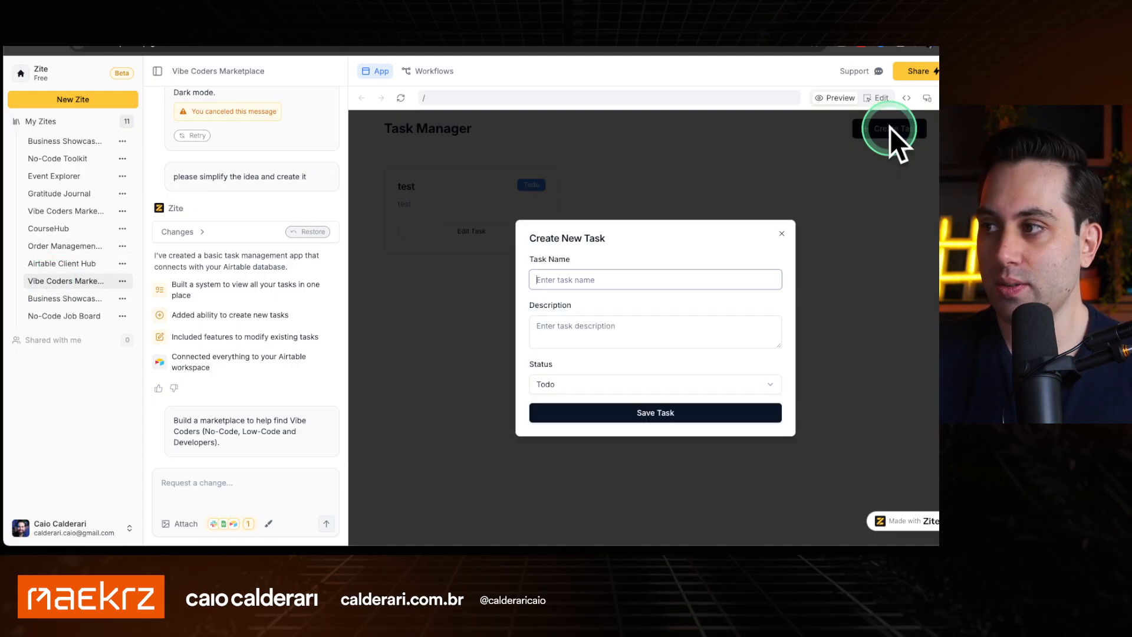
type("test")
left_click(612, 322)
type("test")
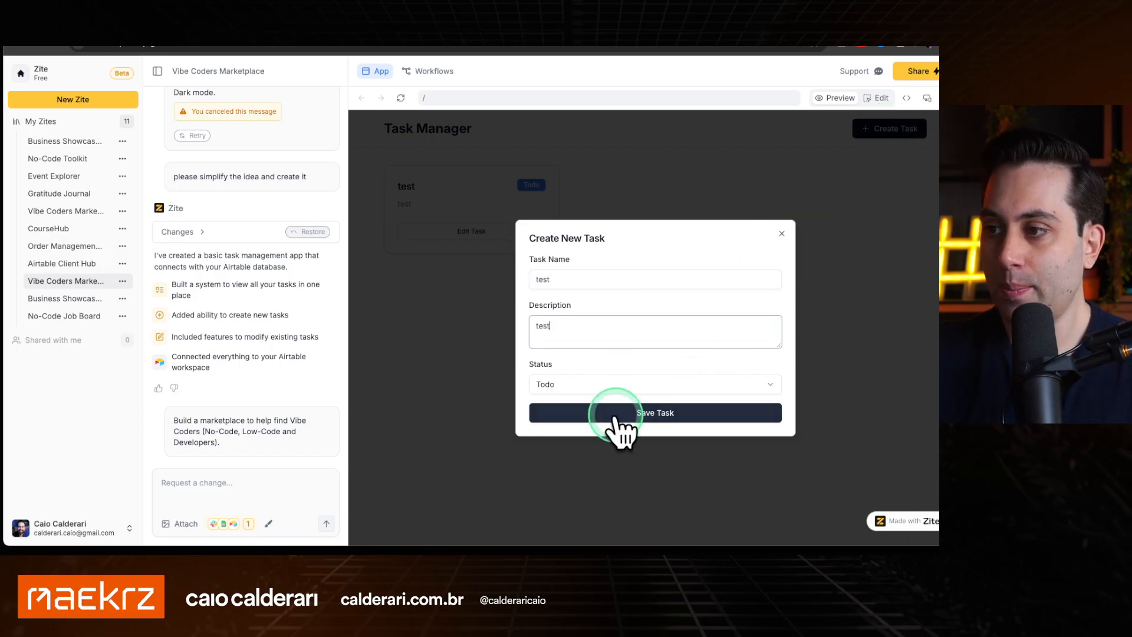
left_click(617, 413)
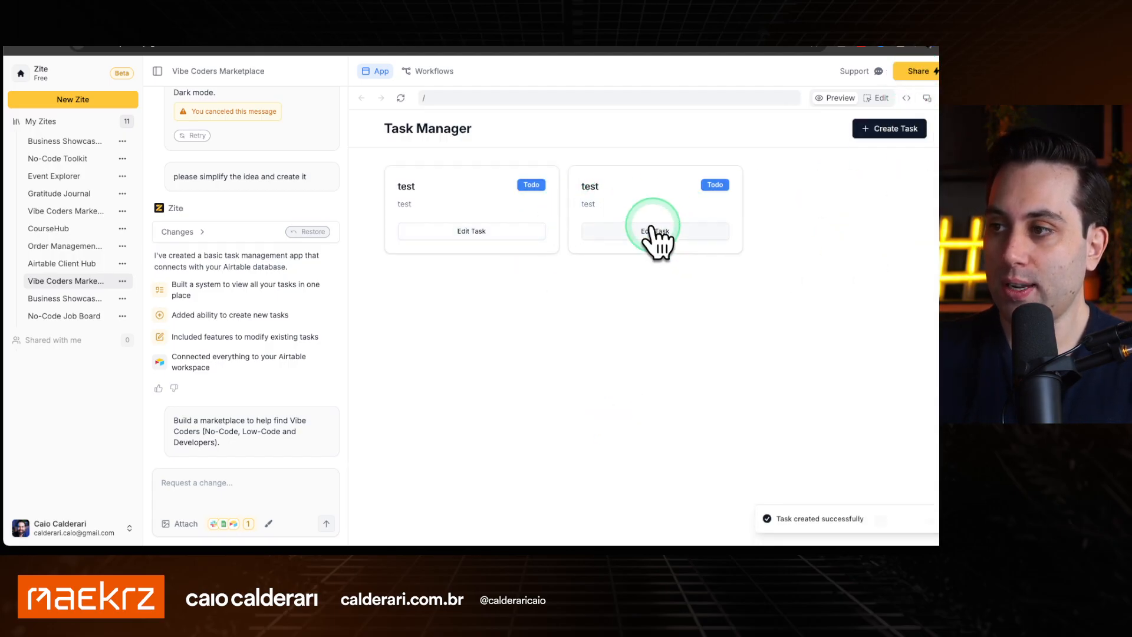
Publish the Task Manager app with Public visibility and open its Zite link in its own page
left_click(908, 71)
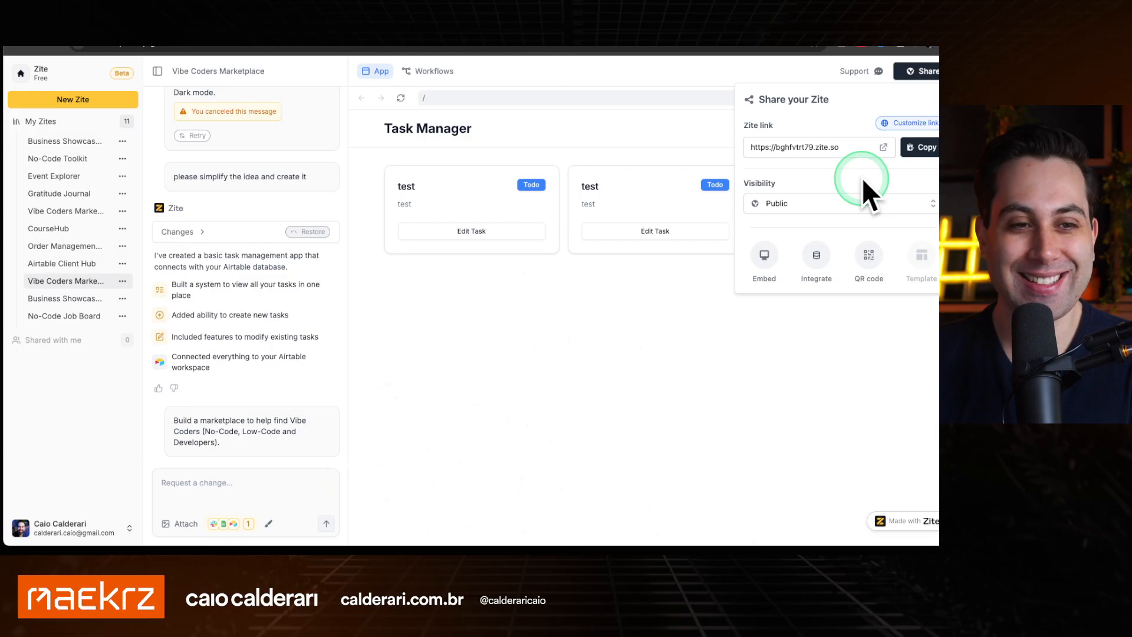
left_click(884, 147)
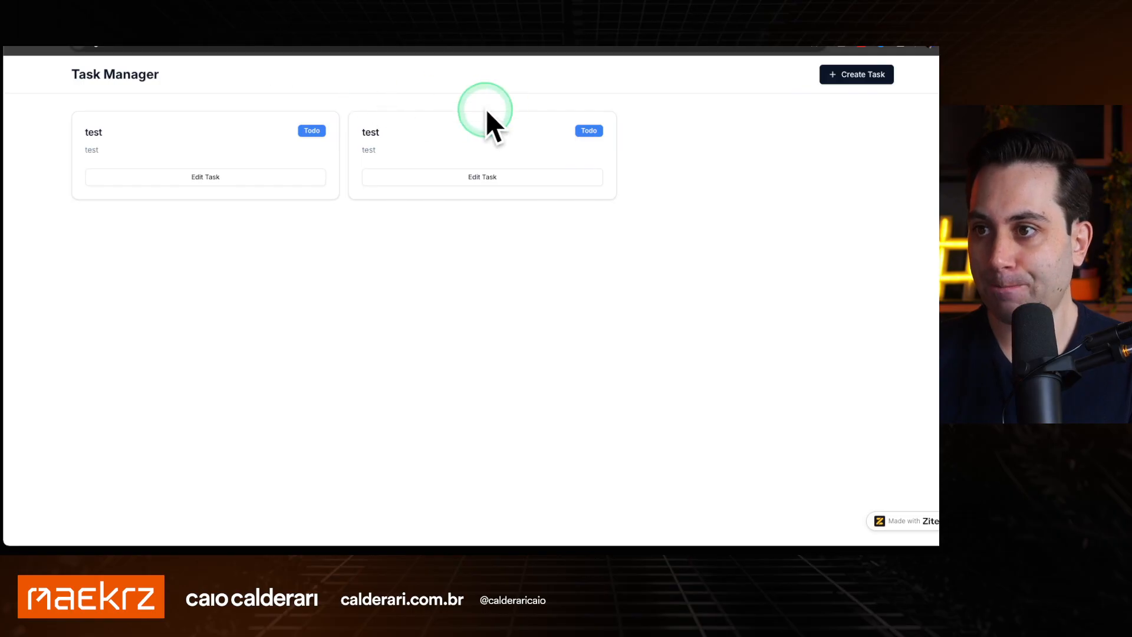
Go back to the Task Manager's editor and check the Airtable connection in its app integrations
left_click(248, 47)
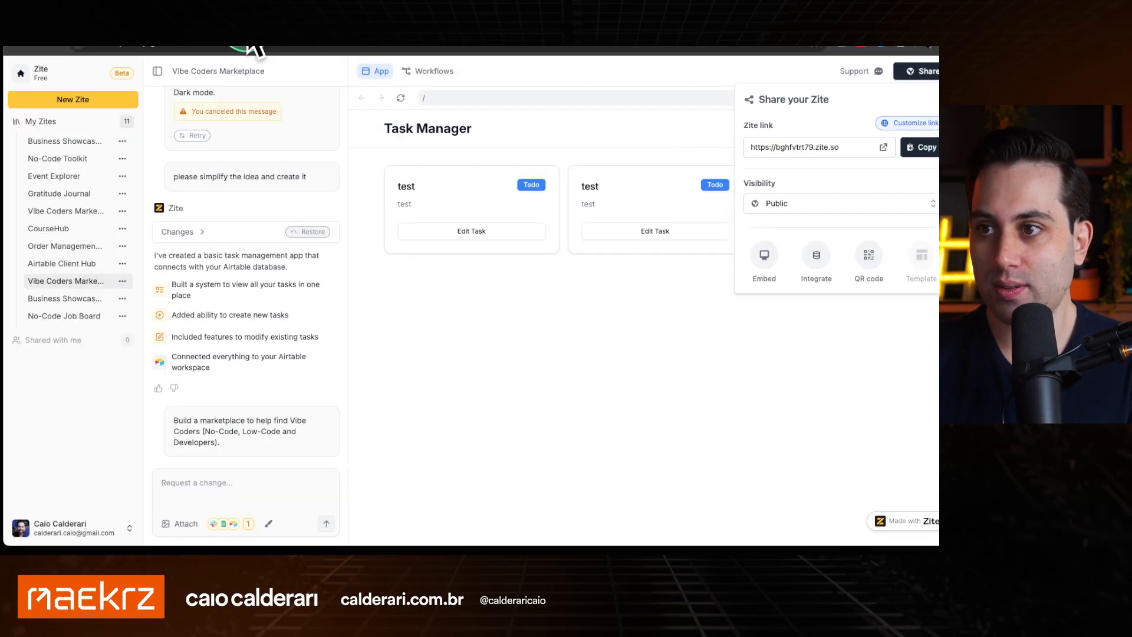
left_click(221, 524)
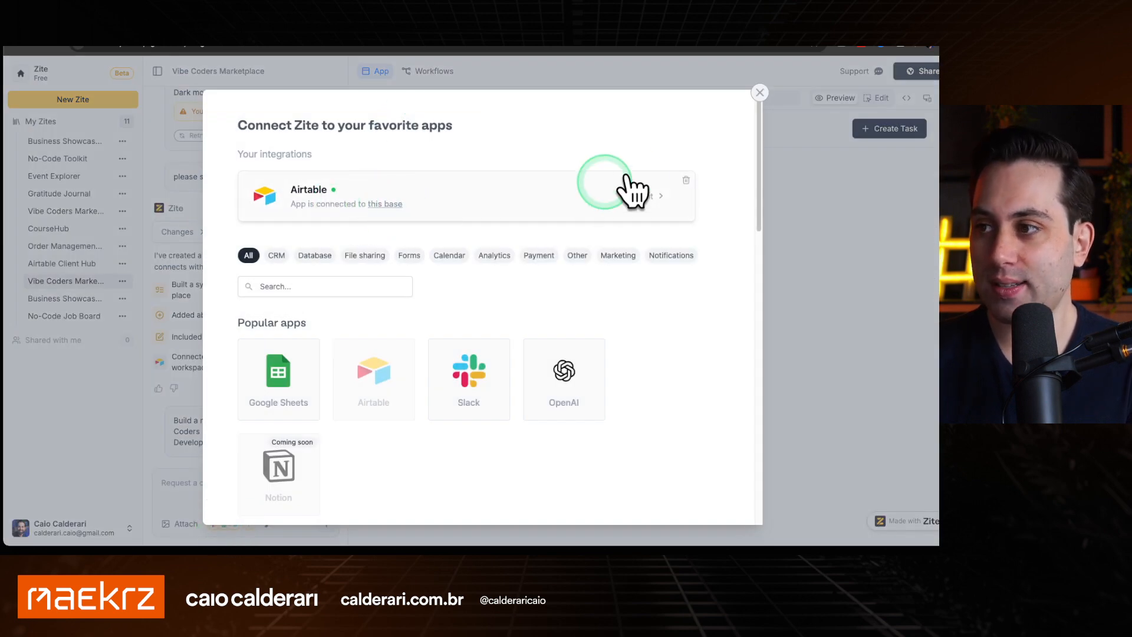
left_click(760, 93)
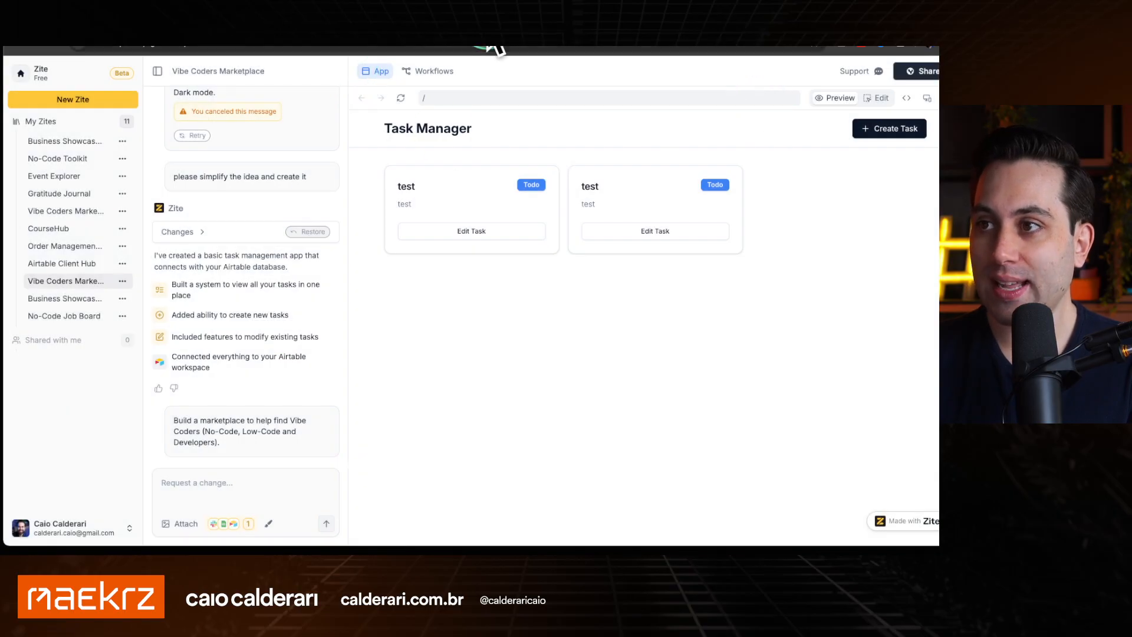
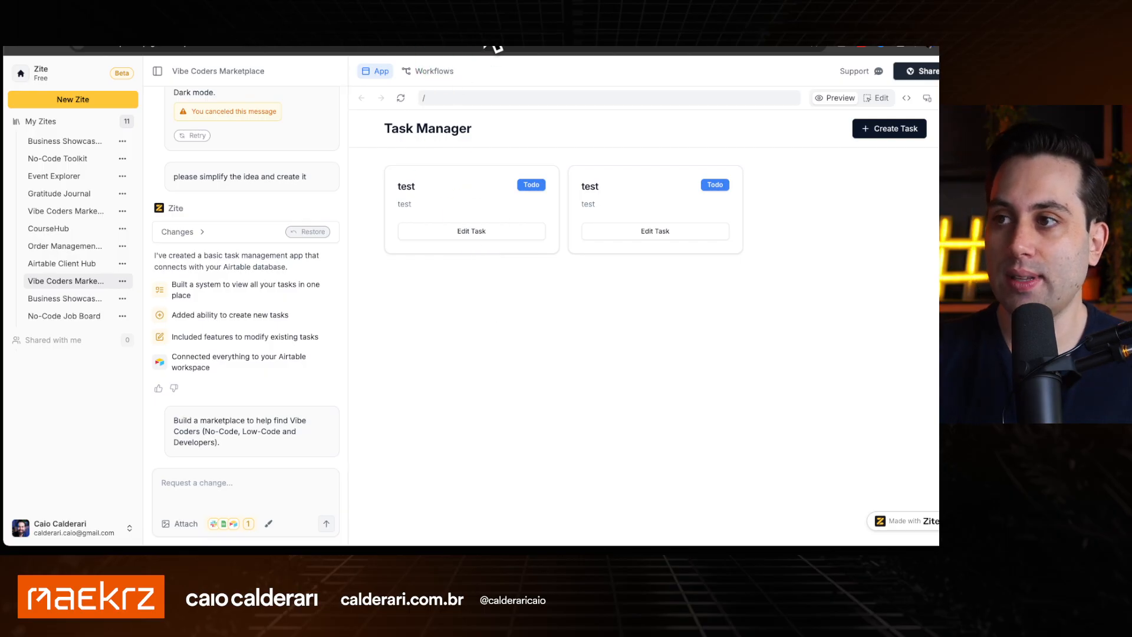
On the published Task Manager page, rename the second task as "foisjiofsdjfs" and save it
left_click(485, 34)
left_click(358, 33)
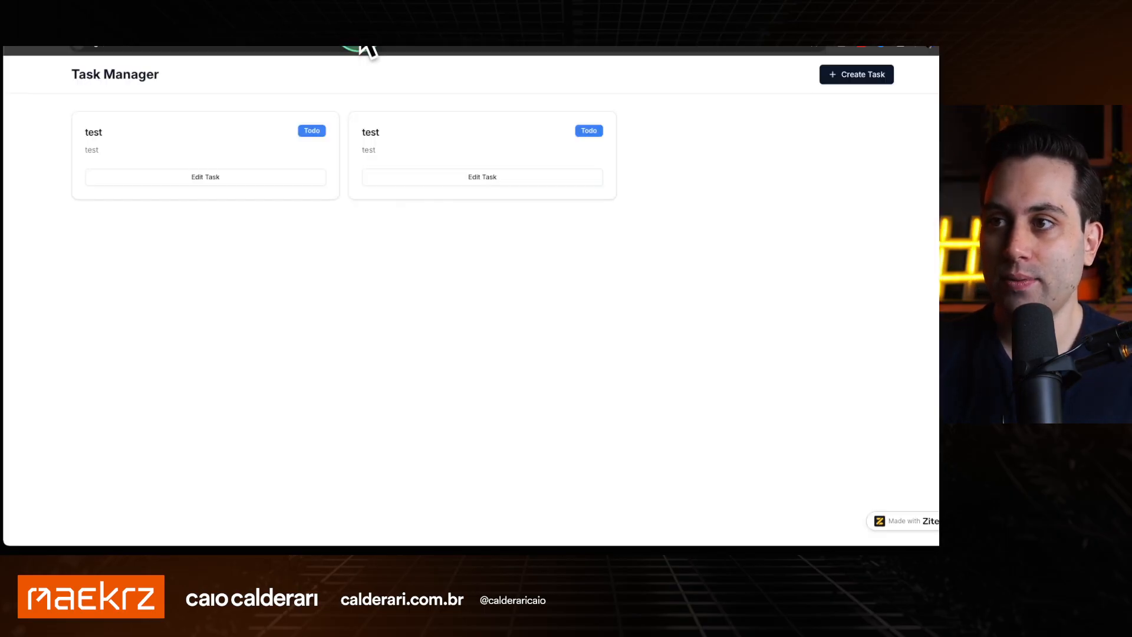
left_click(416, 180)
type("foisjiofsdjfs")
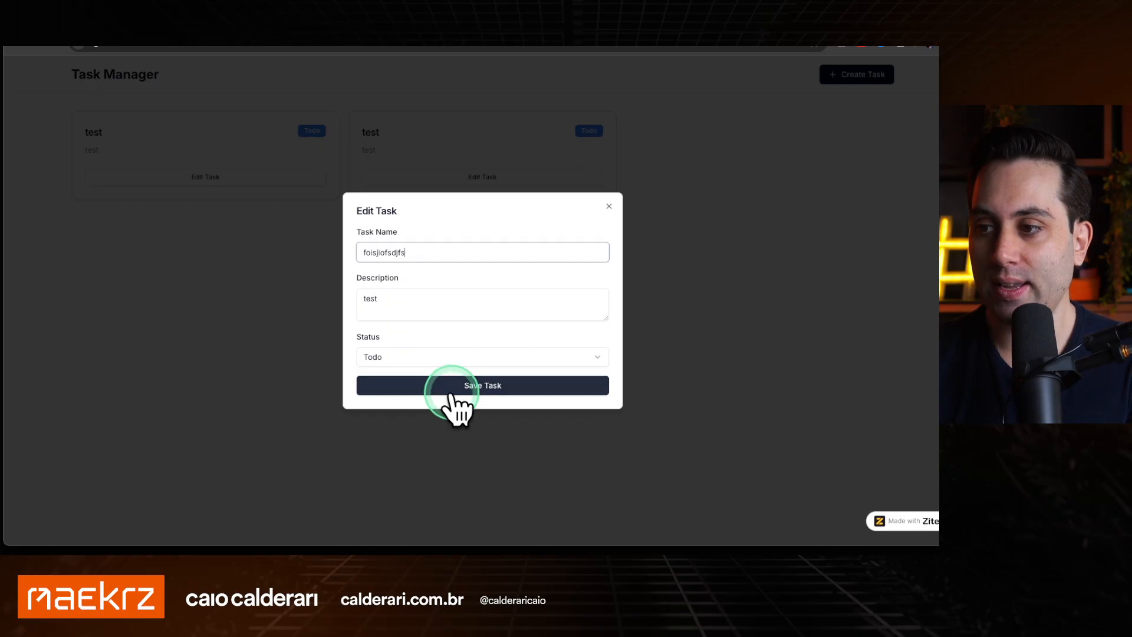
left_click(452, 390)
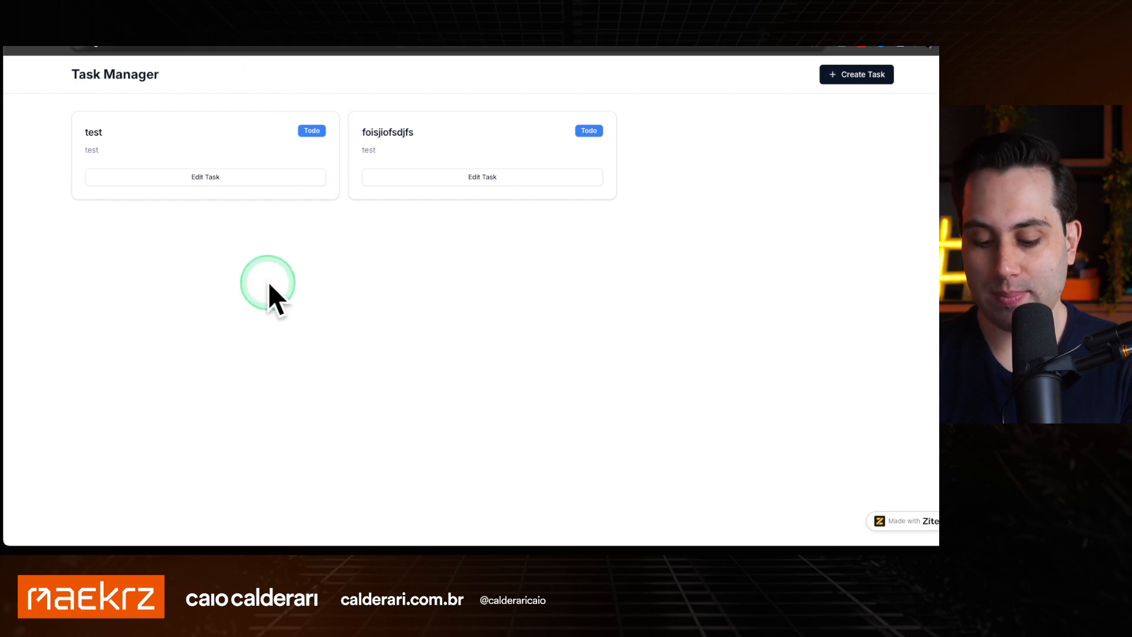
Switch to the Business Showcase Pro 1 project, publish it with Public visibility and open its live page
left_click(136, 47)
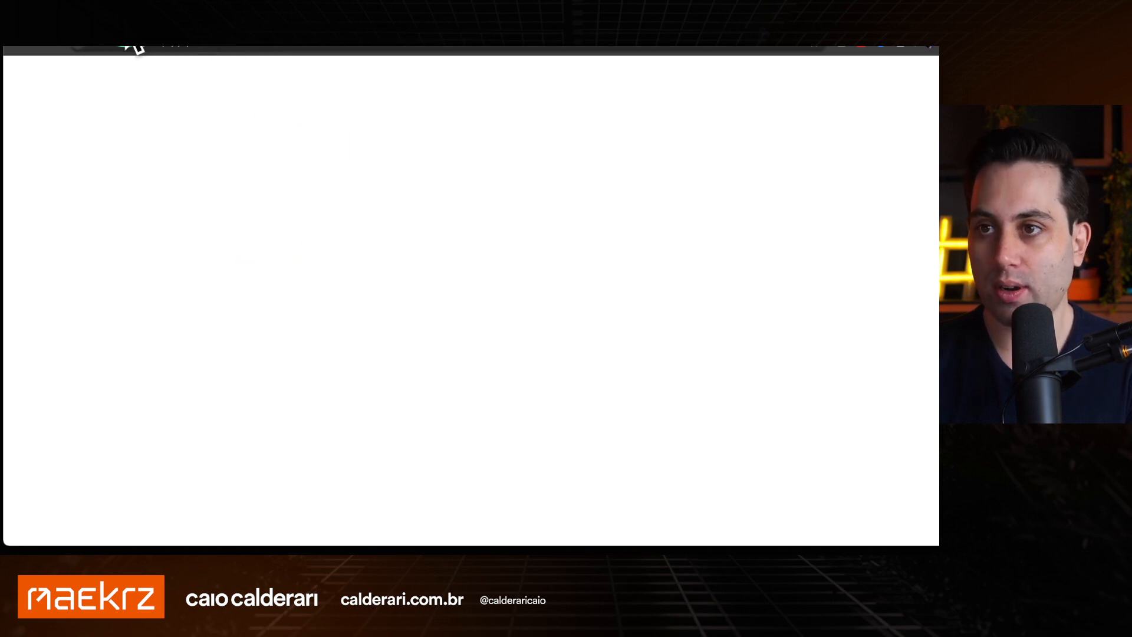
scroll(405, 262, "up", 5)
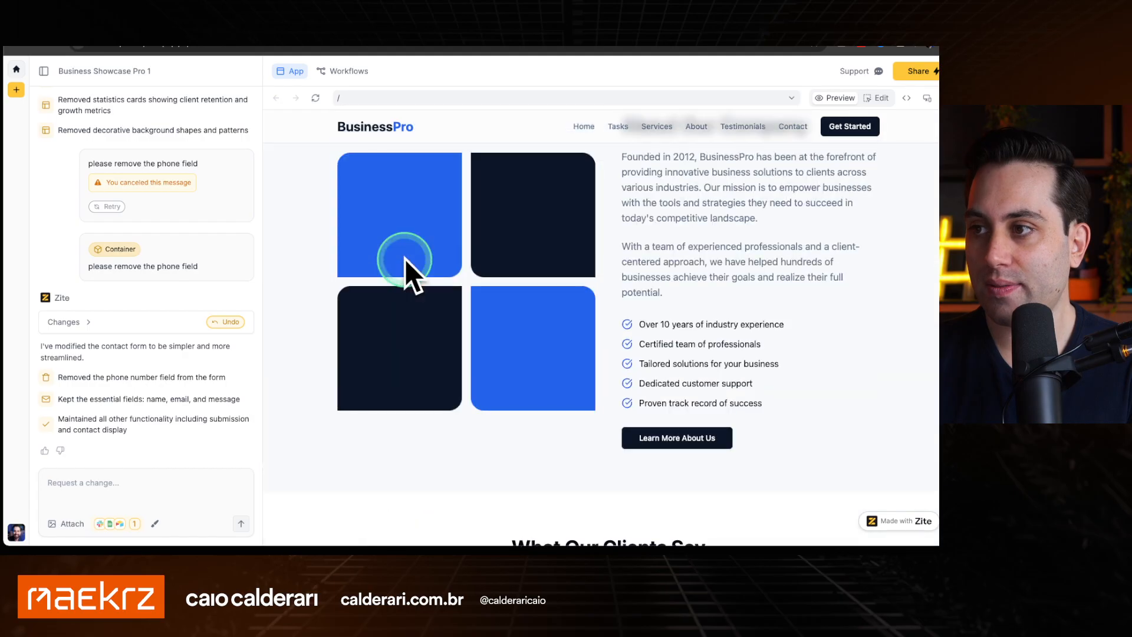
scroll(395, 236, "down", 10)
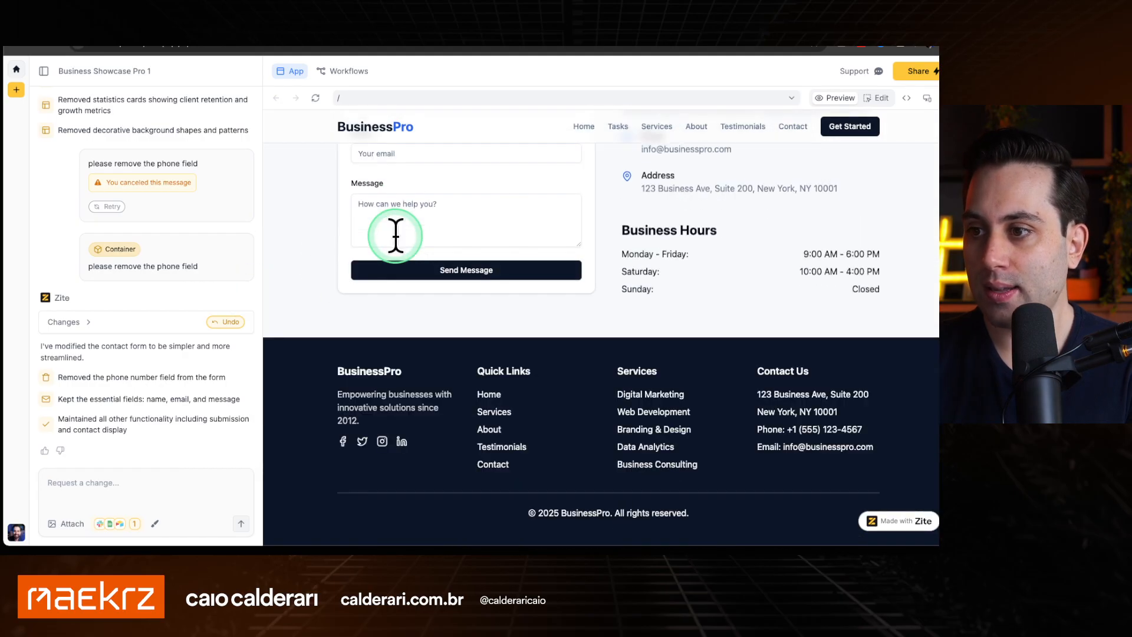
scroll(395, 236, "up", 3)
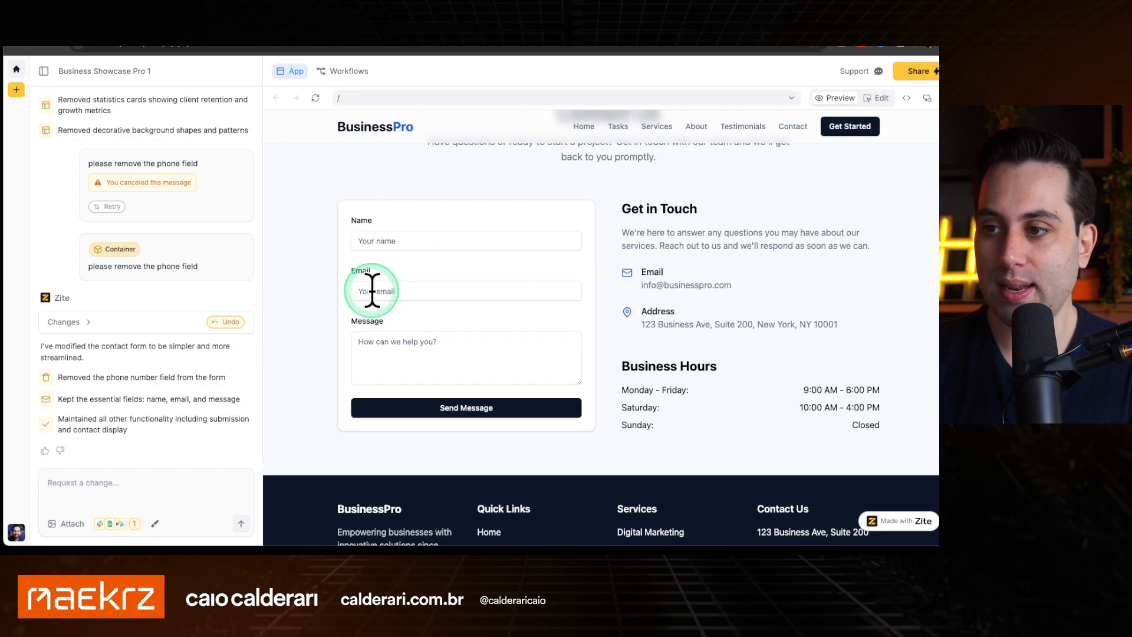
left_click(908, 74)
left_click(843, 309)
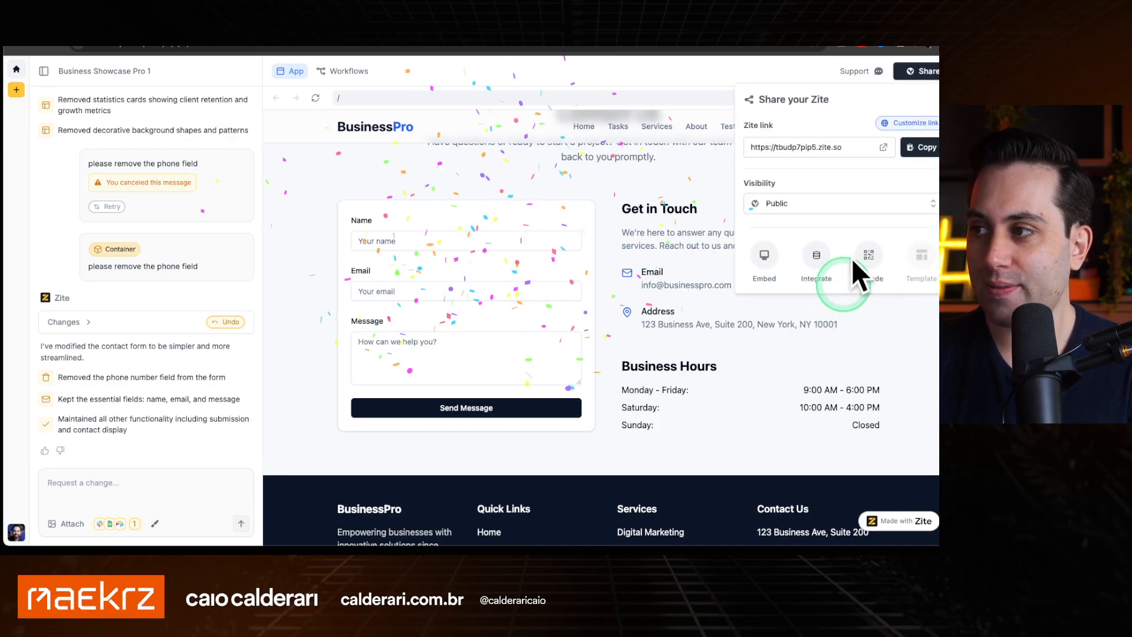
left_click(883, 148)
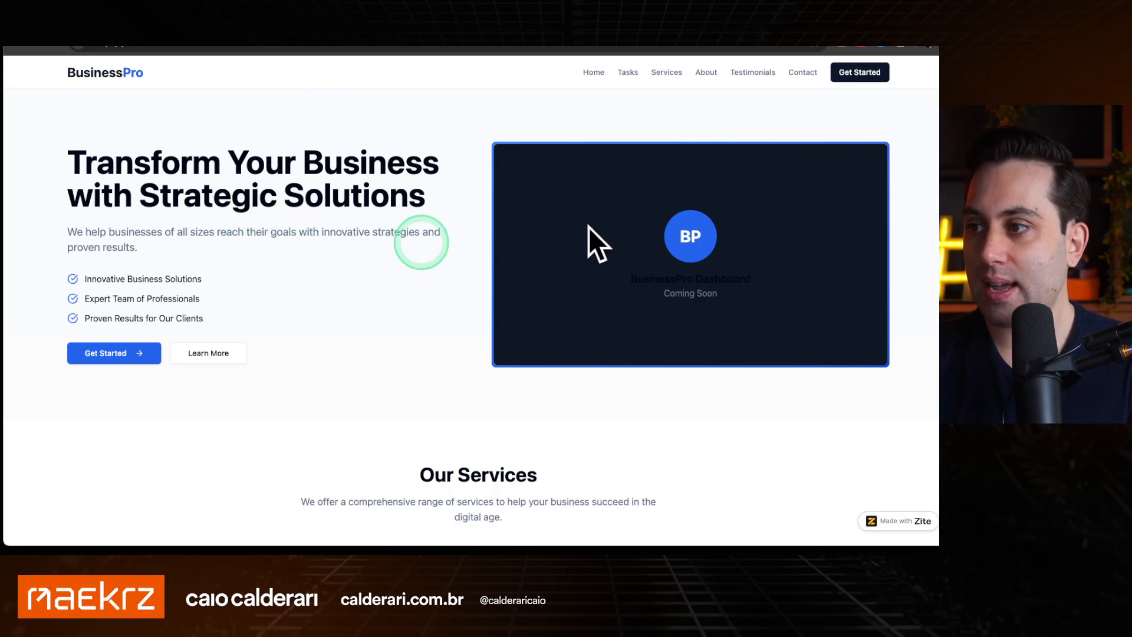
Fill in the published site's contact form with "test" as name, email and message, and try to send it
scroll(294, 210, "down", 20)
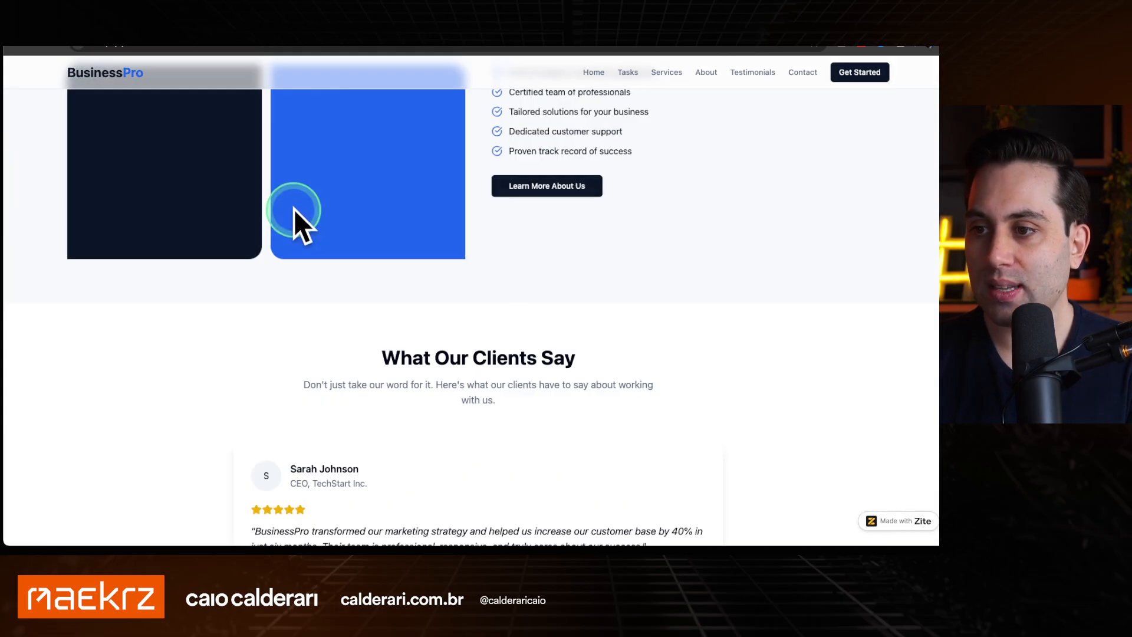
scroll(295, 208, "up", 3)
left_click(141, 274)
type("test")
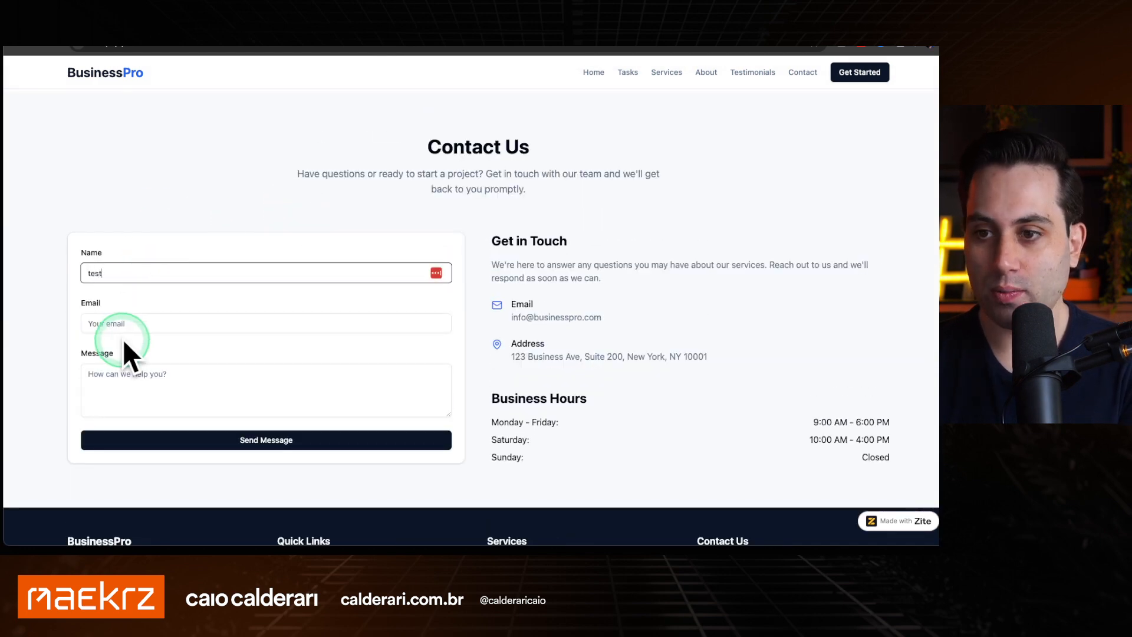
left_click(130, 324)
type("test")
left_click(131, 383)
type("test")
left_click(172, 437)
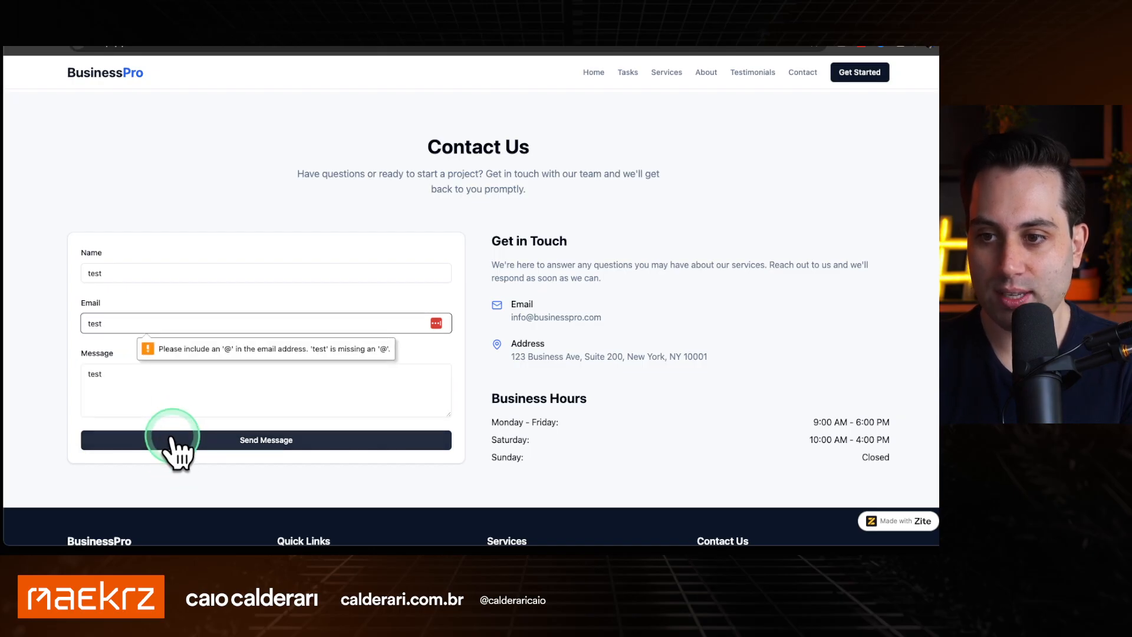
Complete the contact form's email field with a full e-mail address and send the message
type("@gmai")
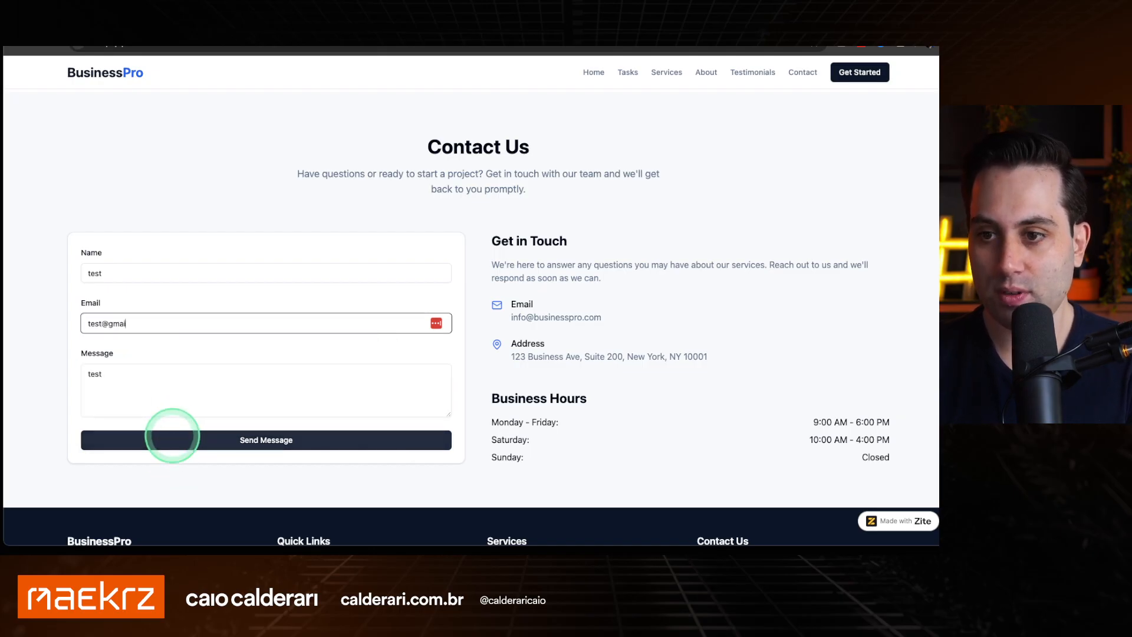
type("l.com")
left_click(92, 323)
type("fdfd")
left_click(242, 440)
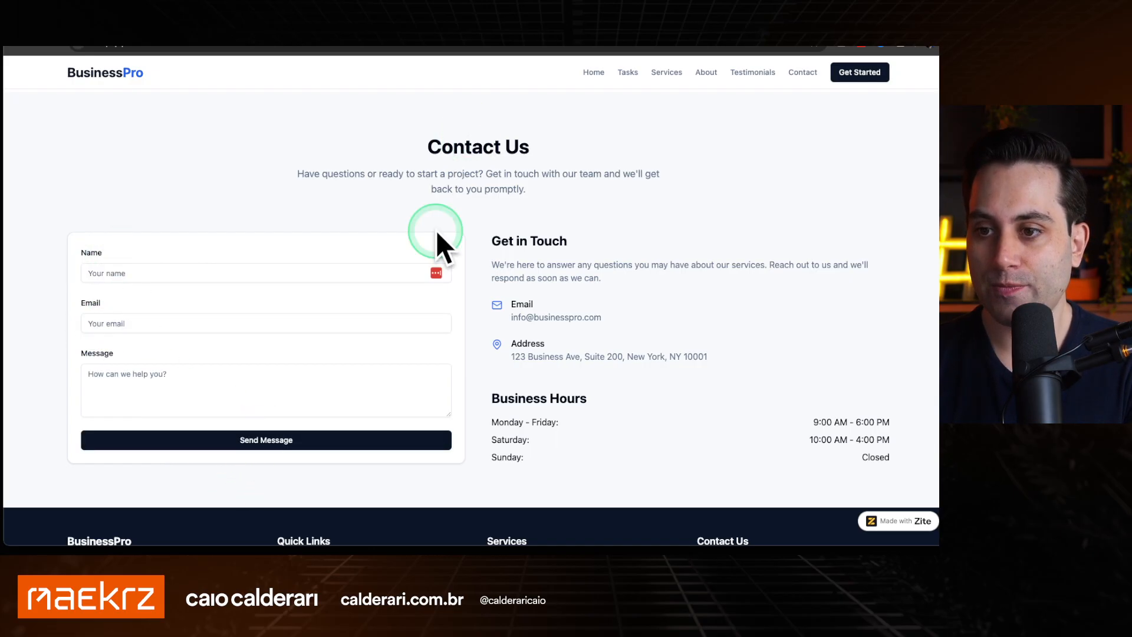
scroll(313, 213, "down", 3)
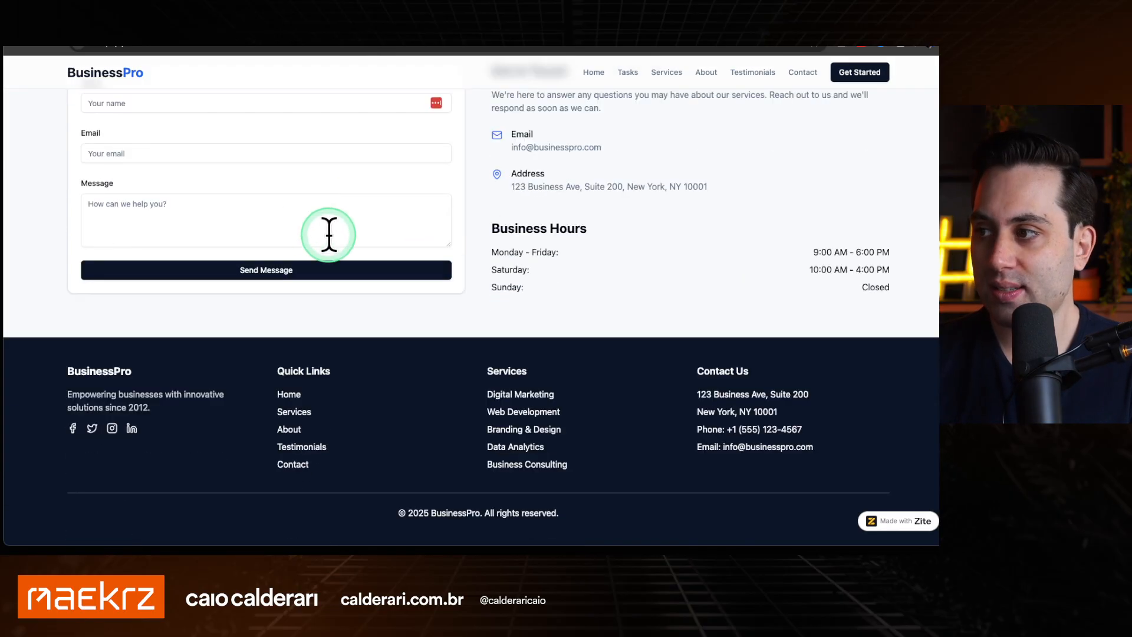
scroll(307, 224, "up", 15)
scroll(305, 244, "up", 10)
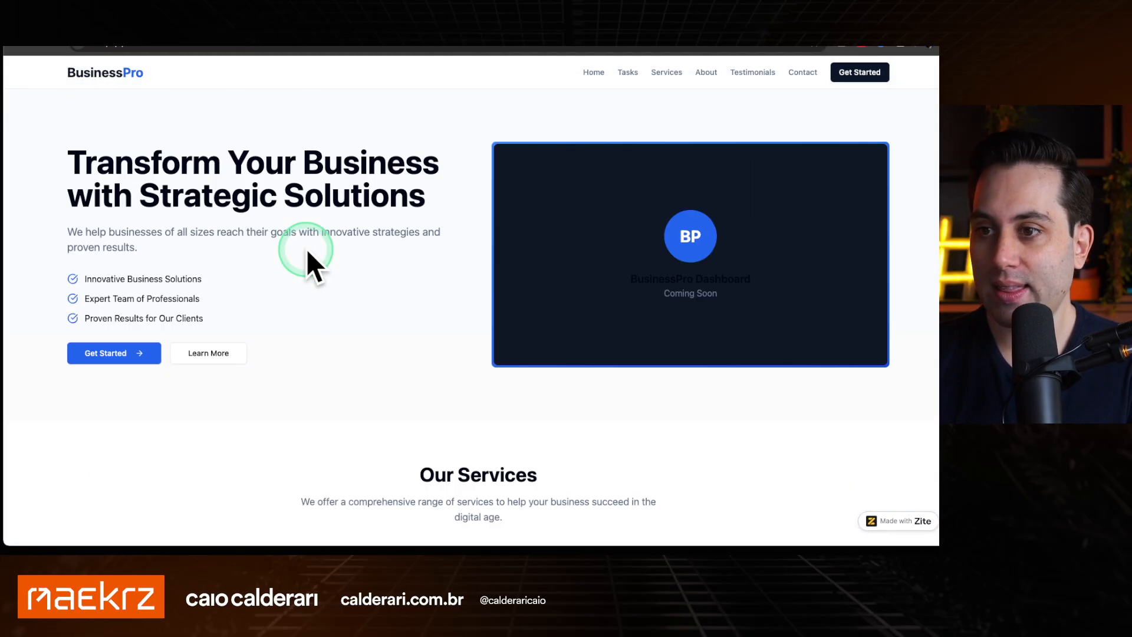
Open the Zite Client Portal Base in Airtable and widen the Name and Notes columns of Table 1
key("super+t")
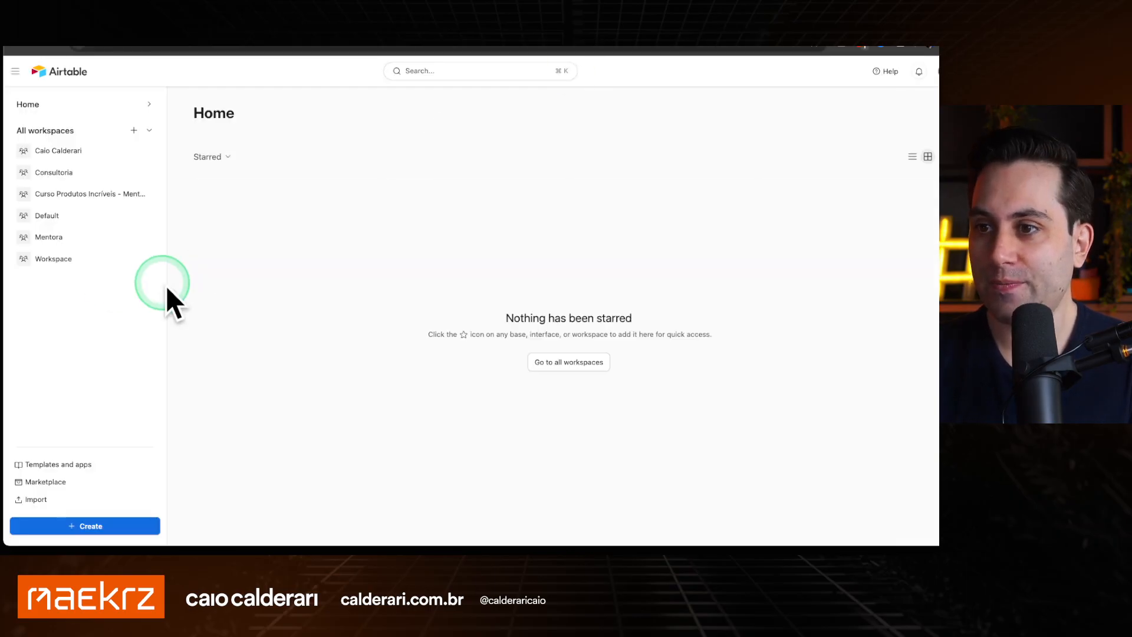
left_click(68, 154)
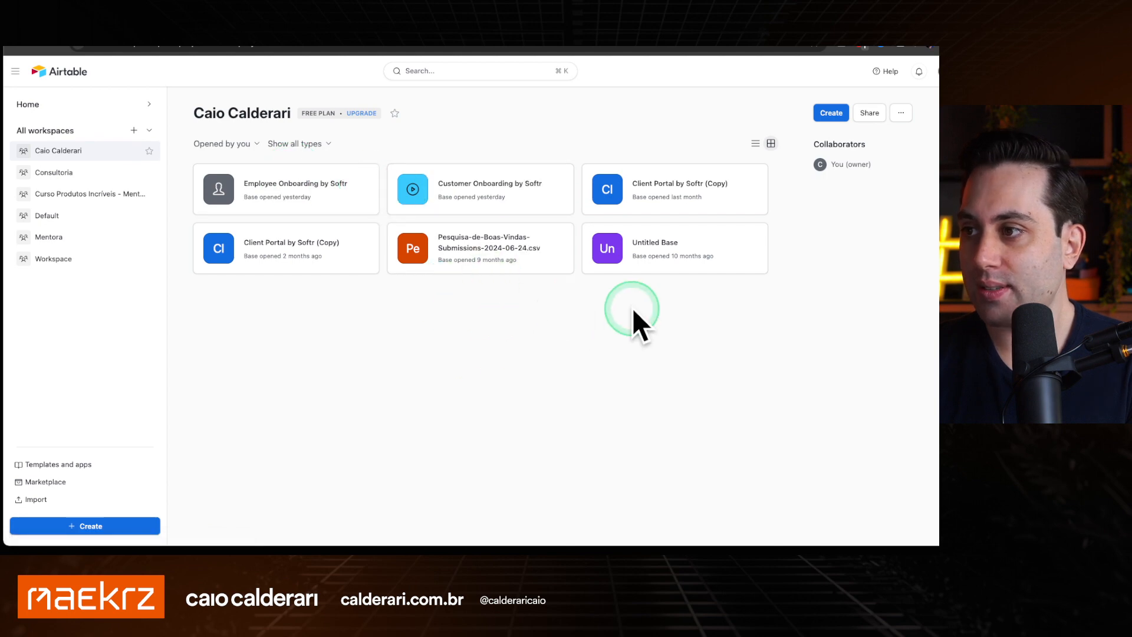
left_click(430, 73)
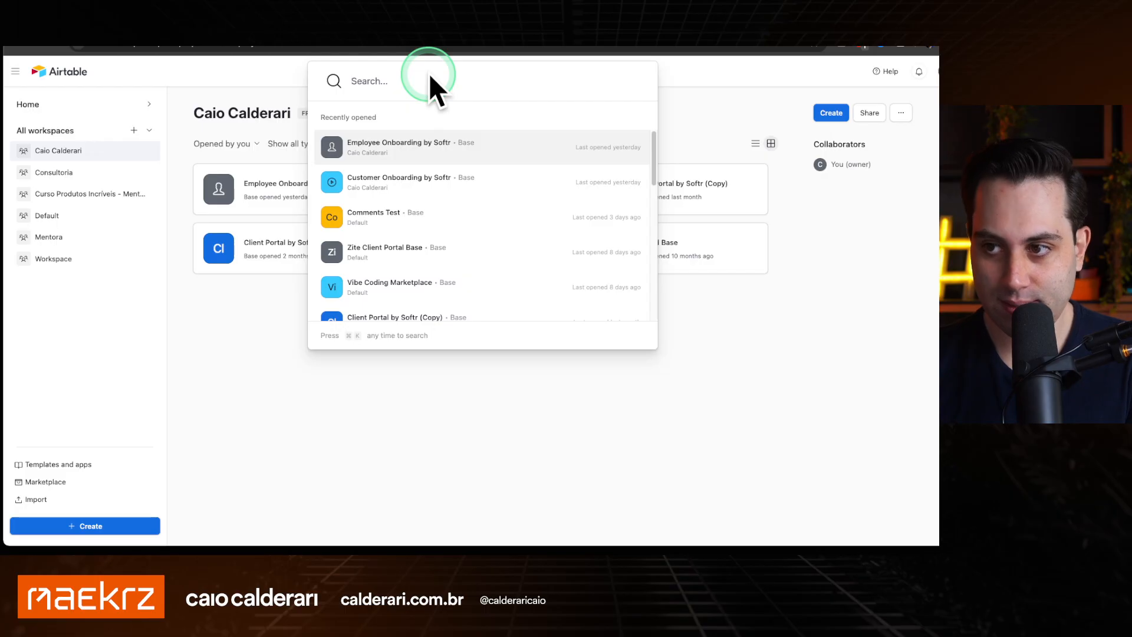
left_click(367, 252)
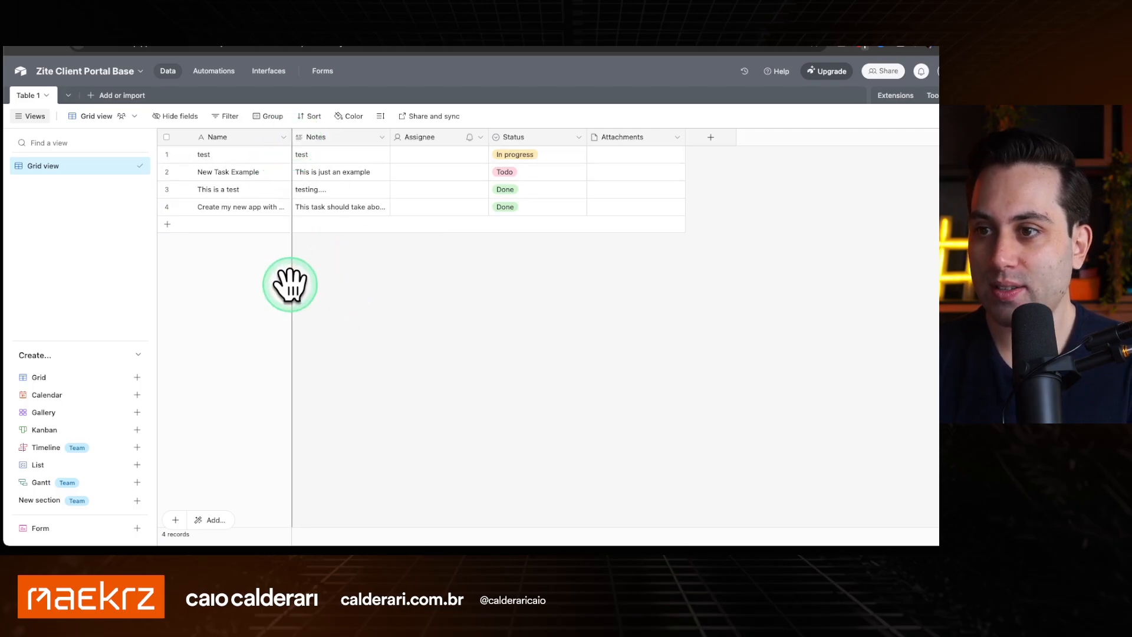
left_click_drag(296, 135, 321, 142)
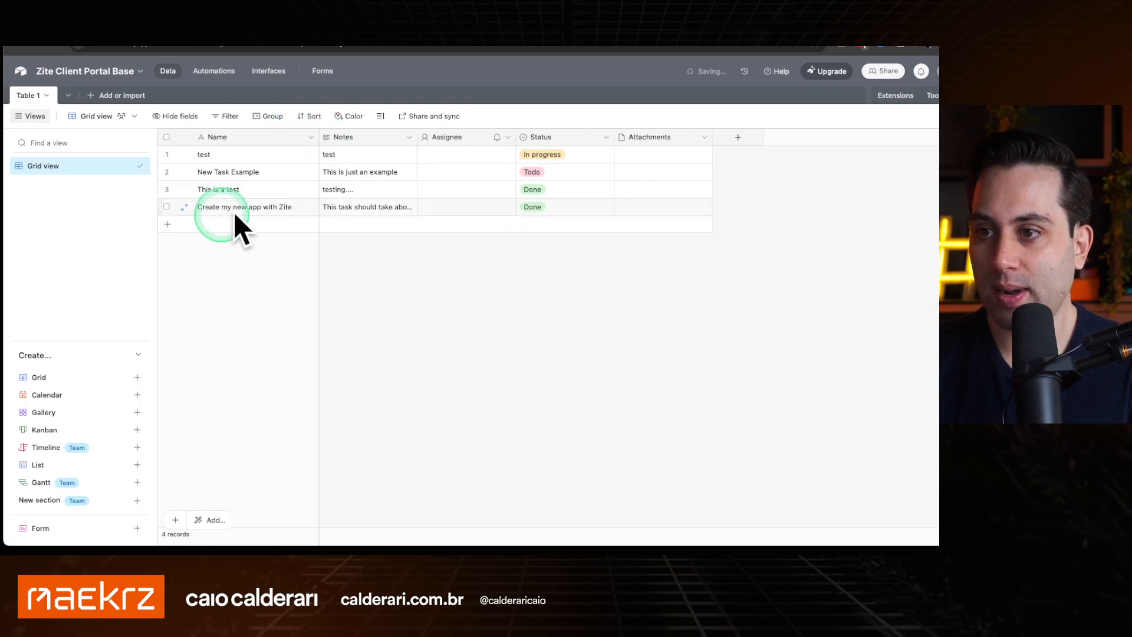
left_click_drag(419, 139, 473, 143)
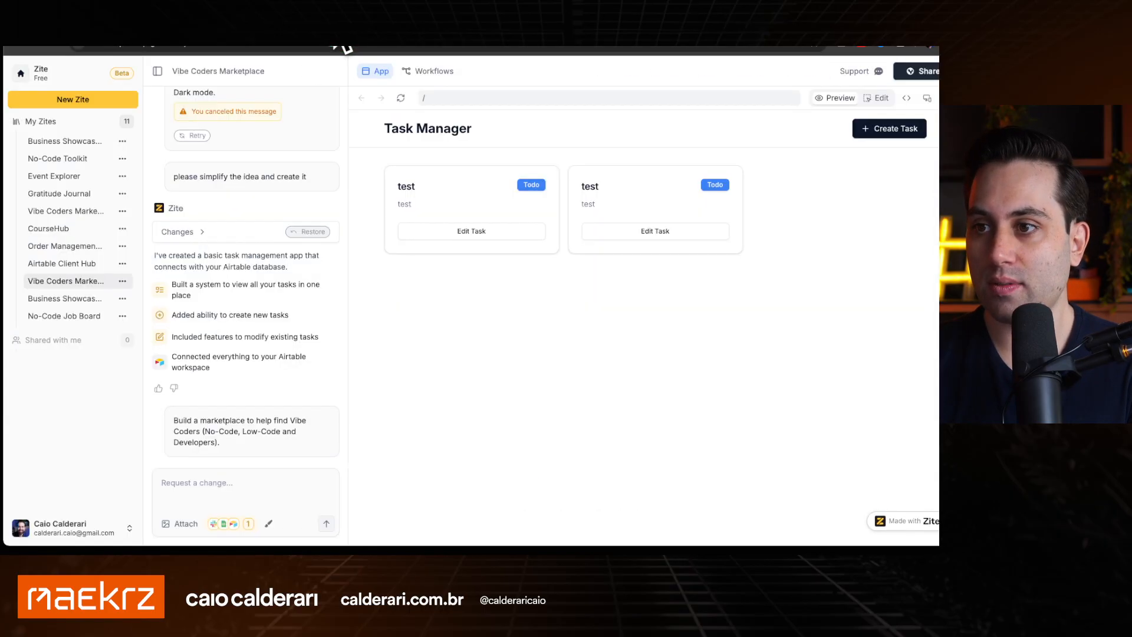
Open the Airtable Client Hub project, look over its task list and launch its published live page
left_click(57, 263)
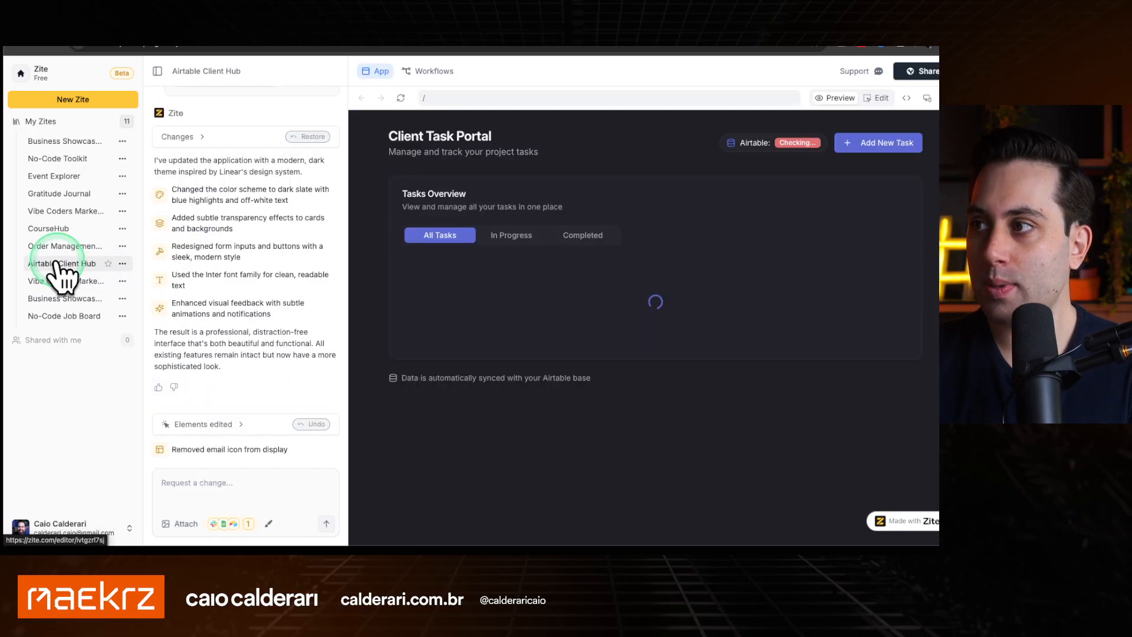
left_click(467, 226)
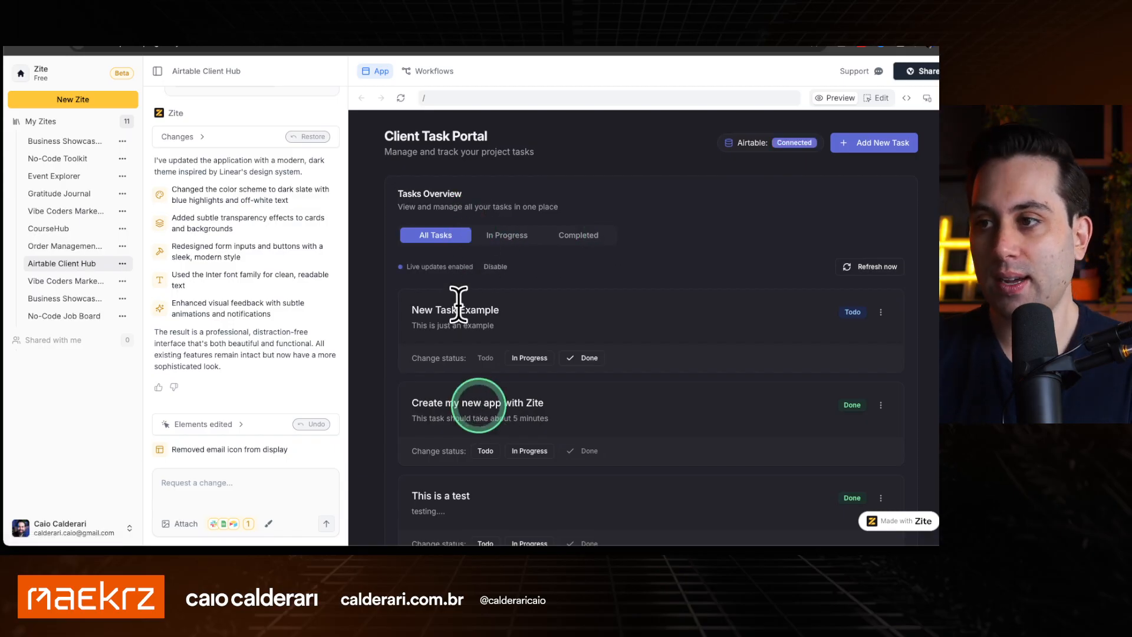
scroll(459, 304, "down", 1)
scroll(457, 304, "down", 2)
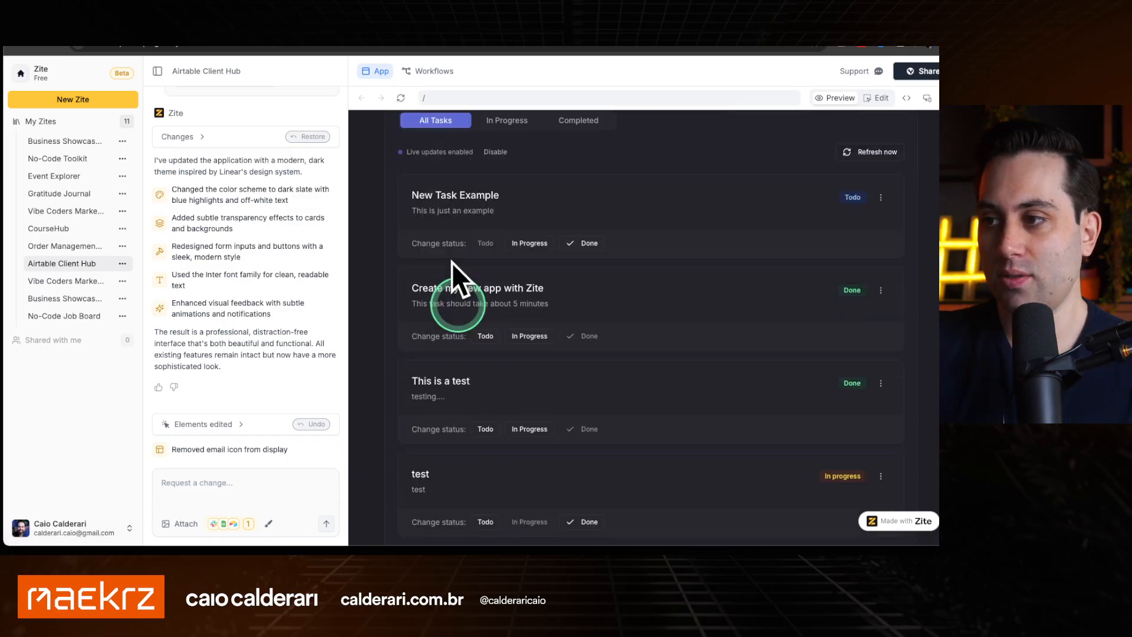
scroll(450, 303, "up", 3)
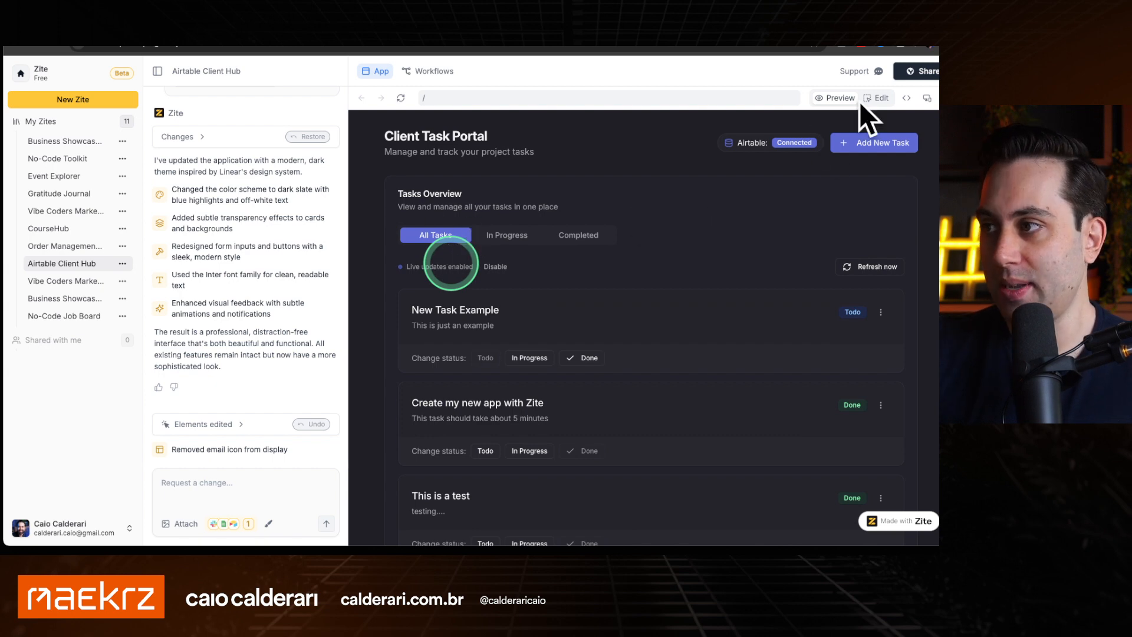
left_click(922, 70)
left_click(883, 148)
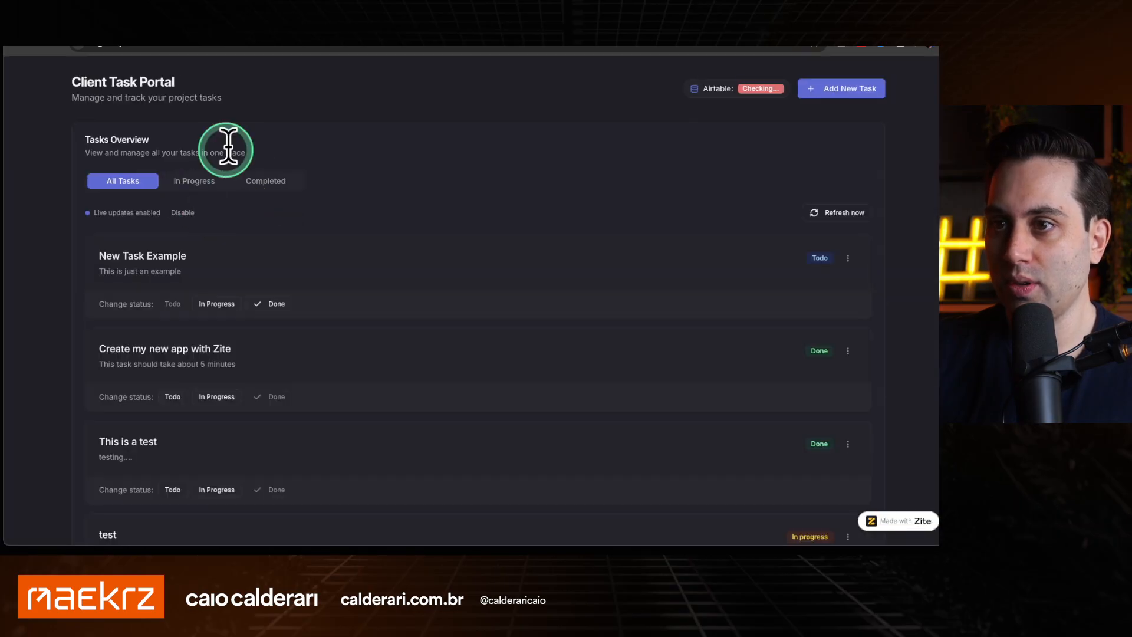
Compare the tasks on the live Client Task Portal with the records in Airtable's Zite Client Portal Base
scroll(127, 260, "down", 1)
scroll(127, 260, "down", 1)
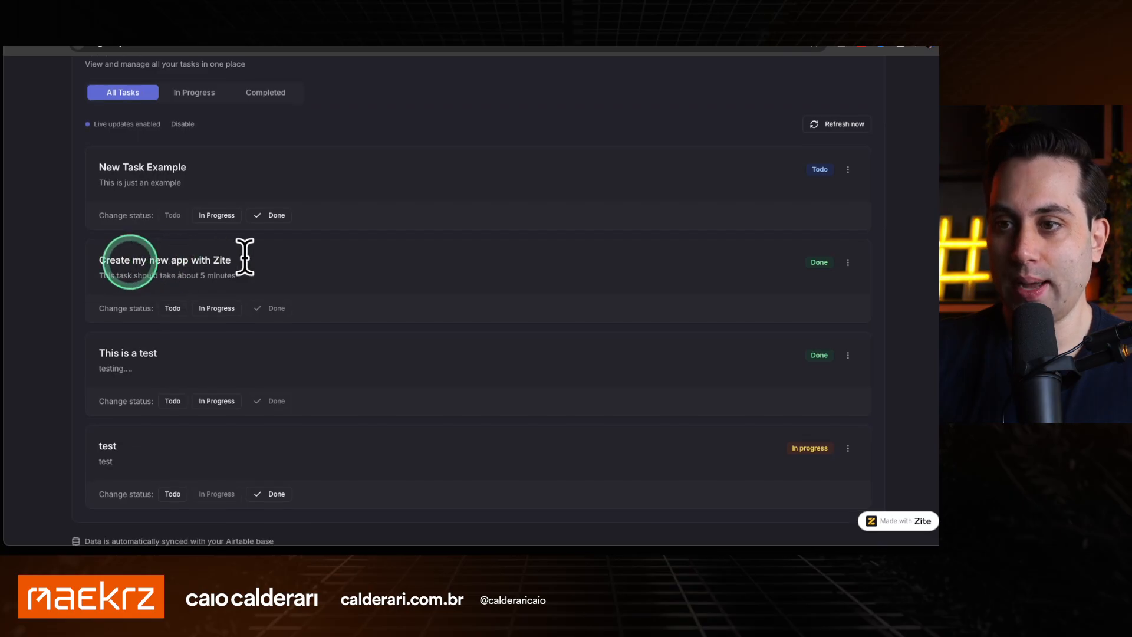
scroll(260, 263, "down", 1)
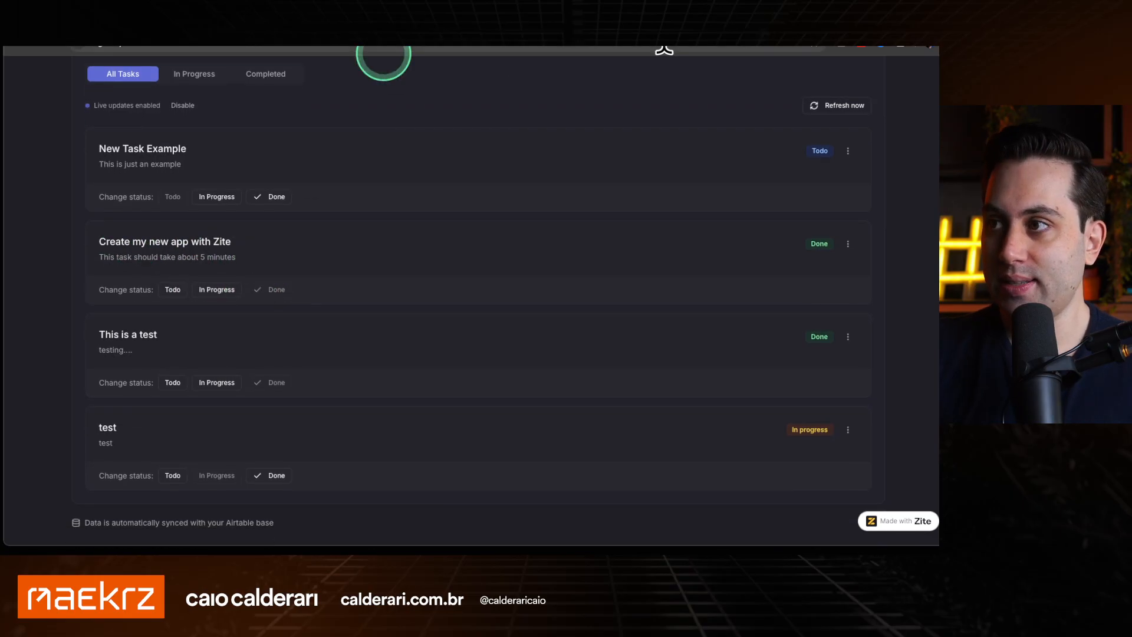
left_click(812, 19)
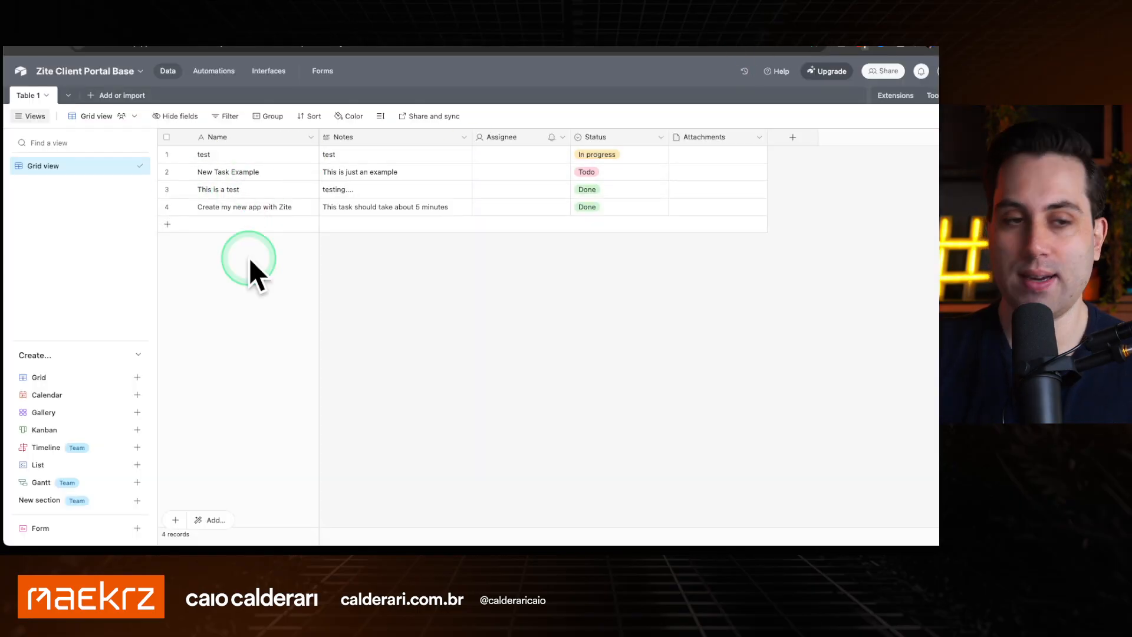
left_click(338, 47)
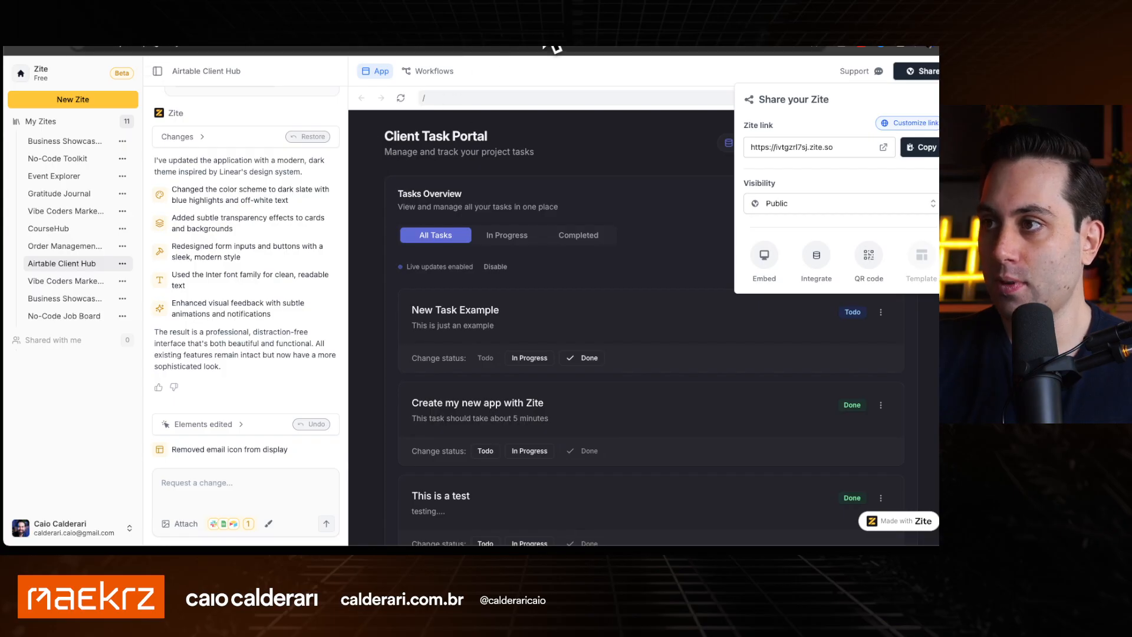
Create a task named "example task for the video" with the notes "test" and status Todo in the live Client Task Portal
left_click(475, 48)
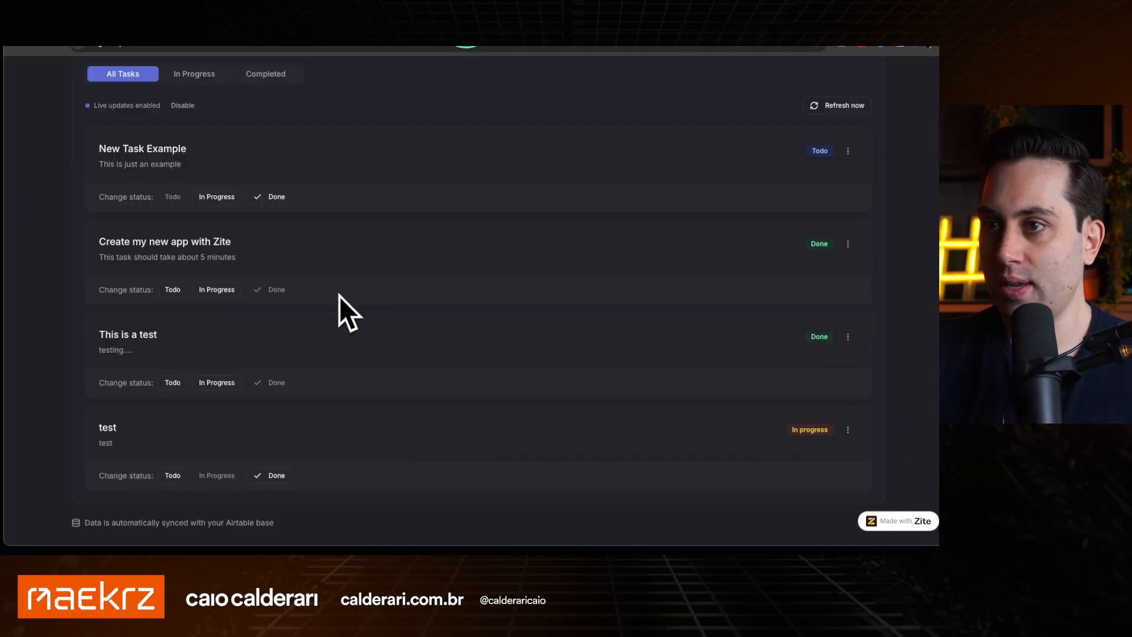
scroll(127, 295, "up", 2)
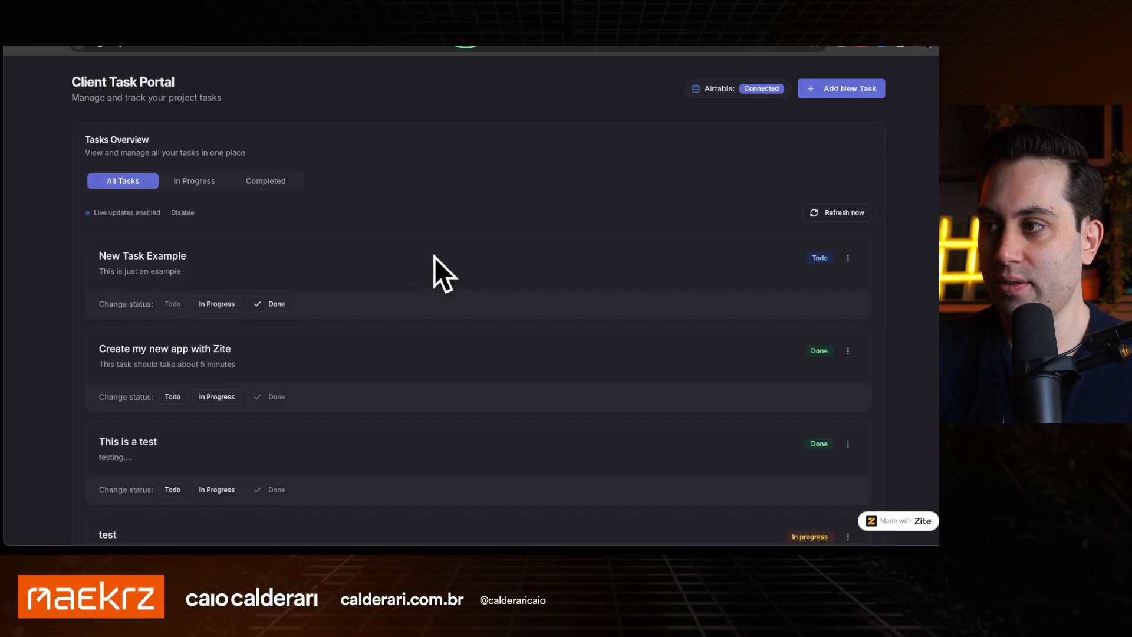
left_click(819, 89)
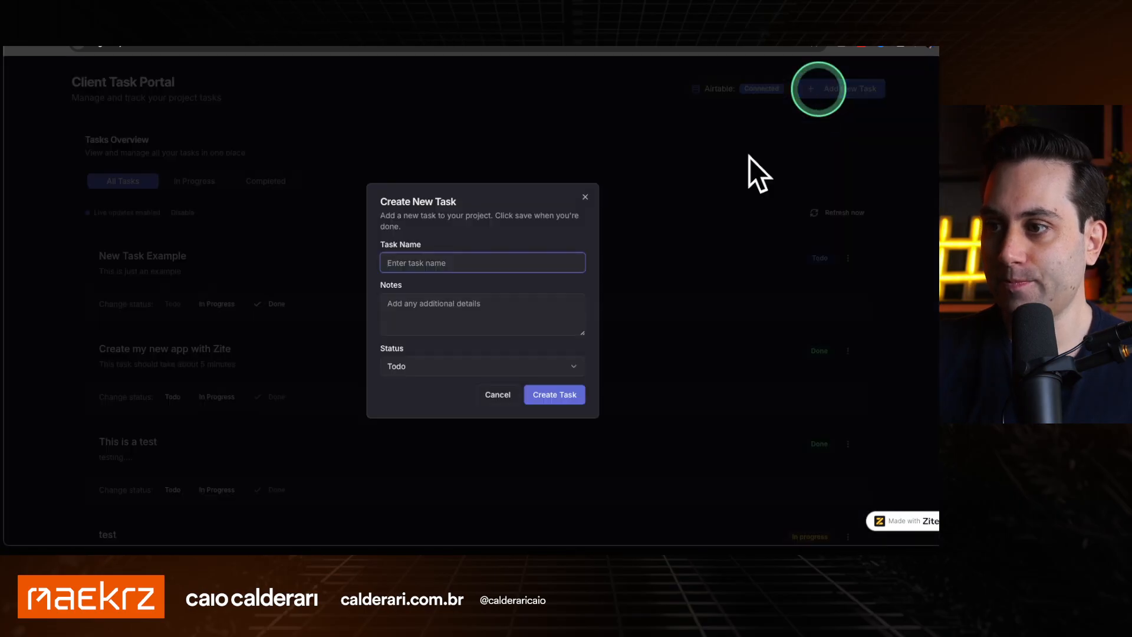
left_click(749, 157)
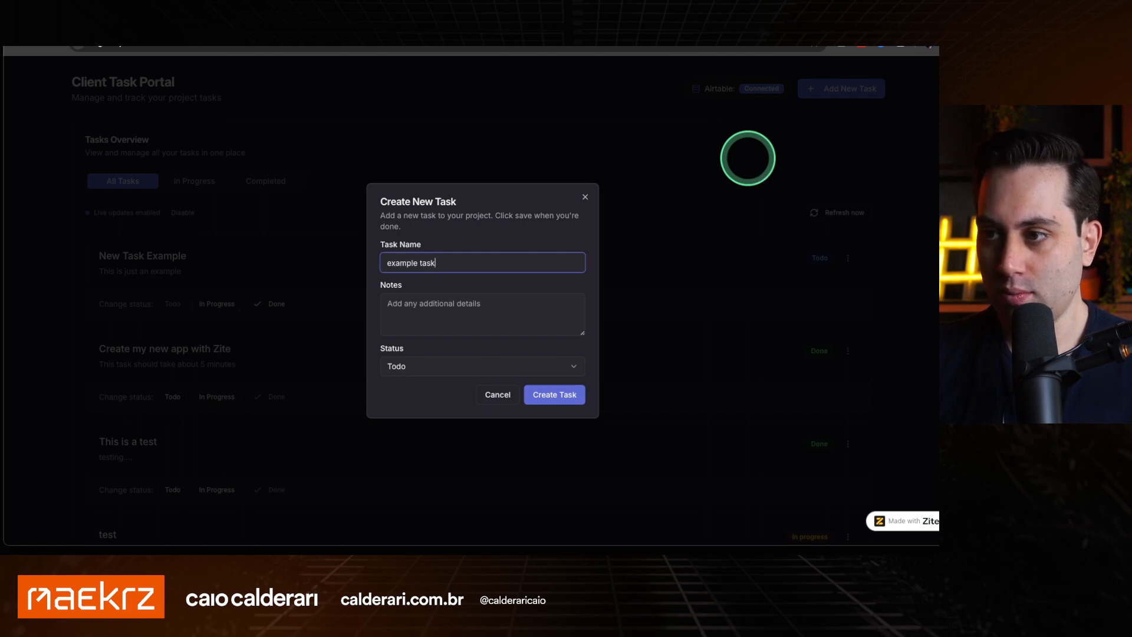
type("example task for the video")
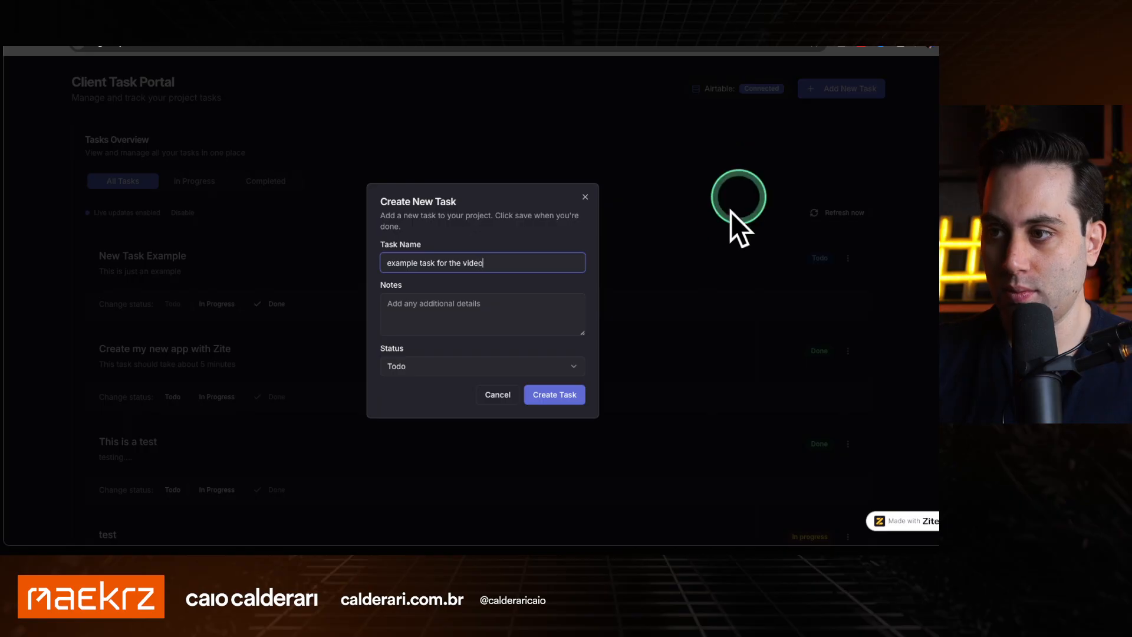
left_click(524, 298)
type("test")
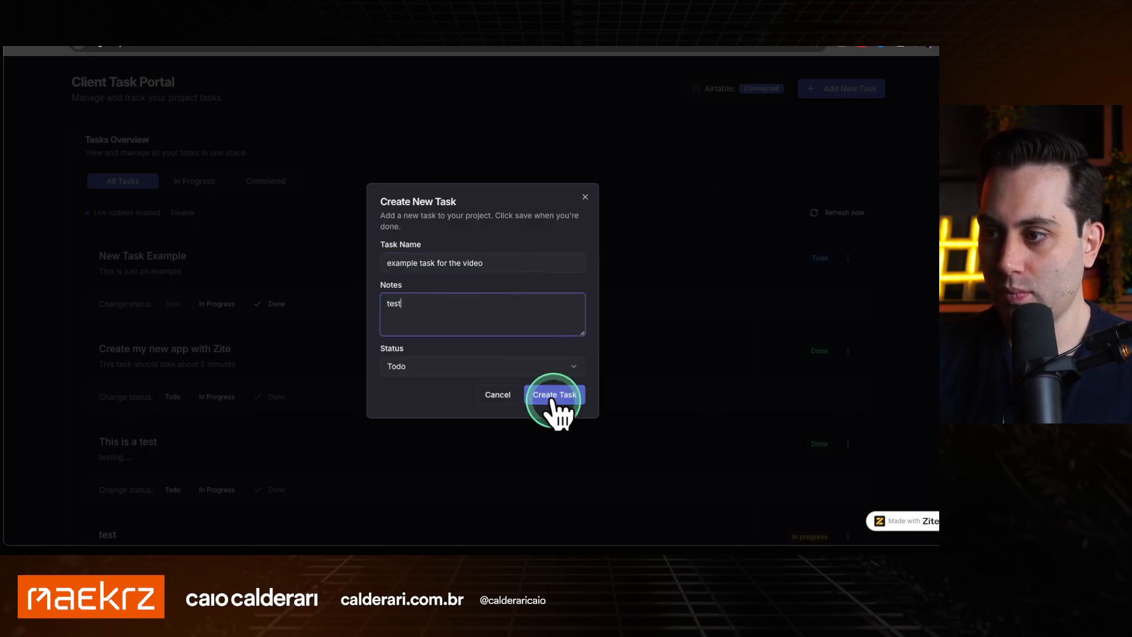
left_click(554, 396)
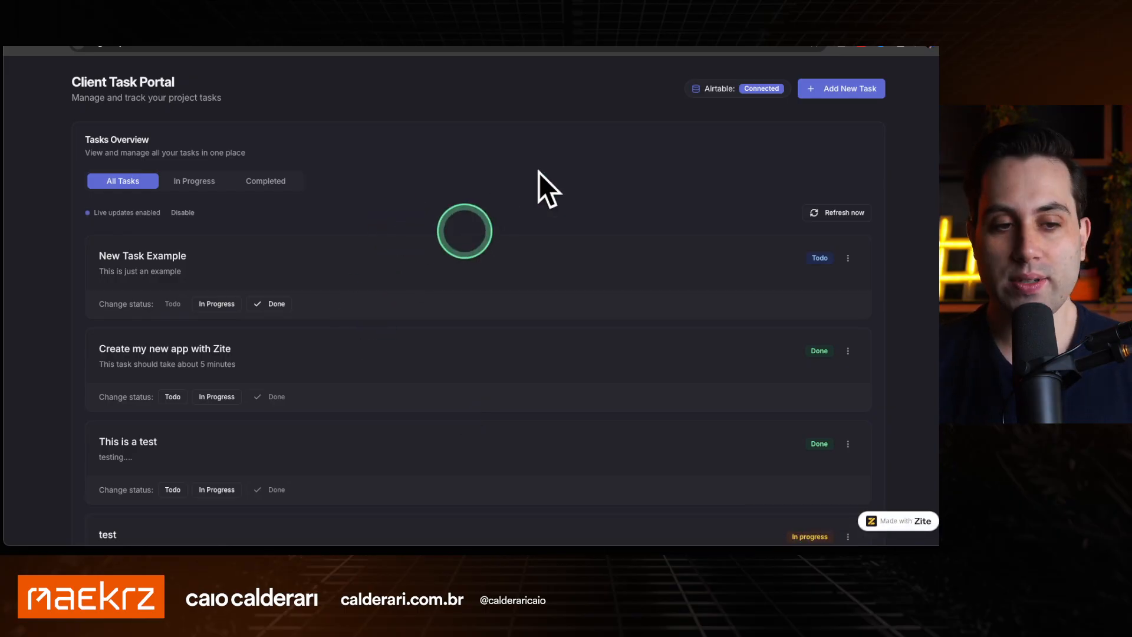
Switch to the Zite Client Portal Base in Airtable, reload it and check Table 1 for the new task
left_click(807, 45)
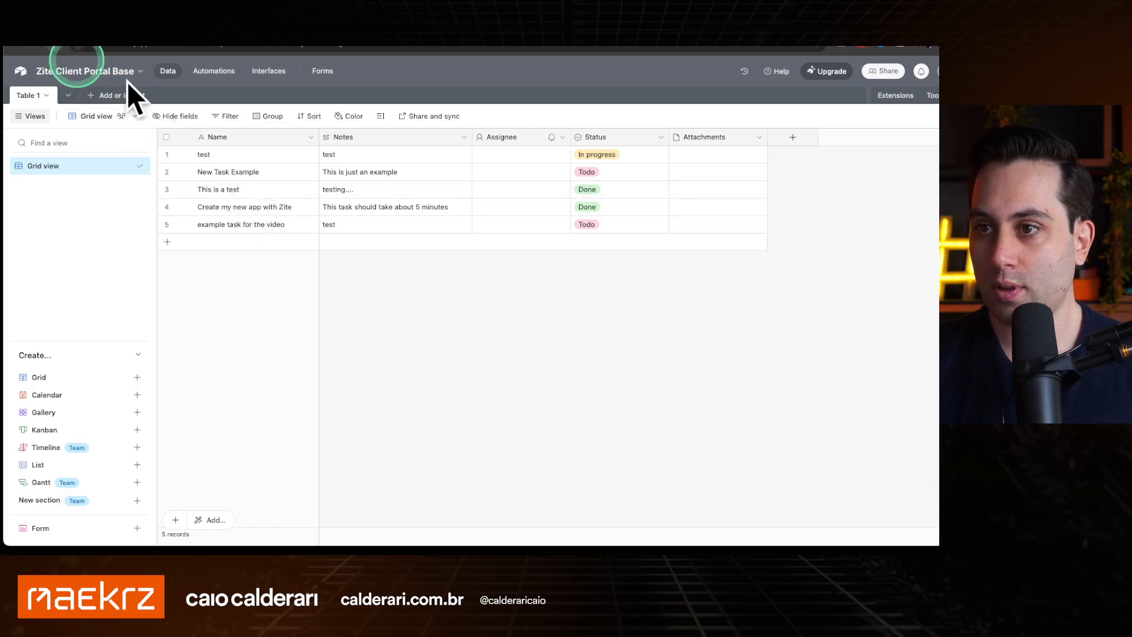
key("super+r")
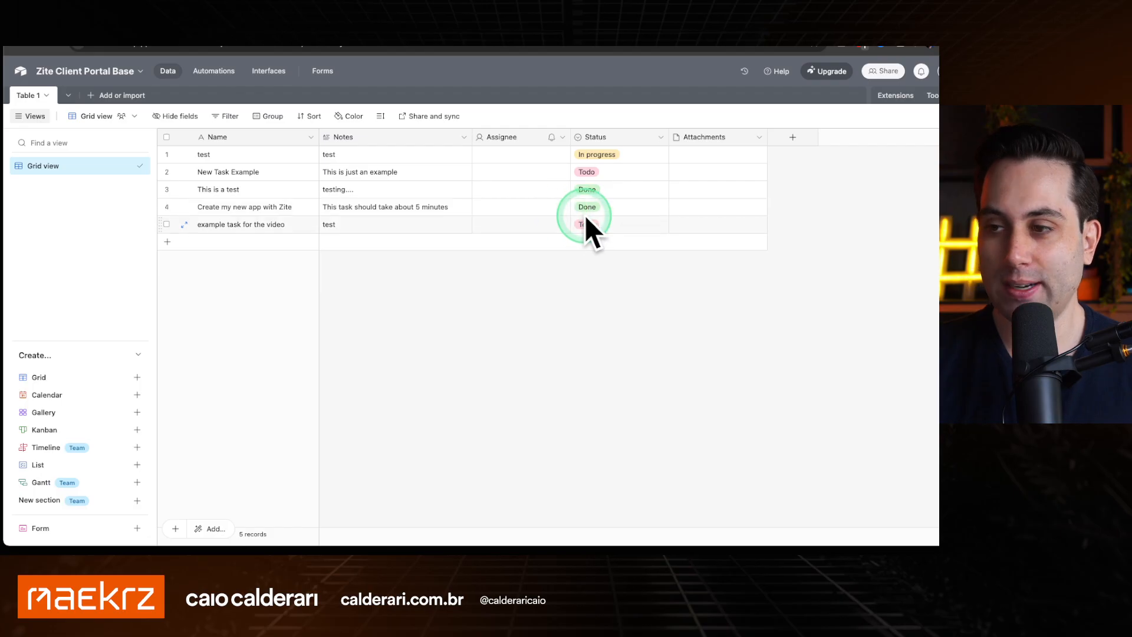
Return to the Business Showcase Pro 1 project in Zite and view its homepage hero section
left_click(236, 48)
left_click(149, 46)
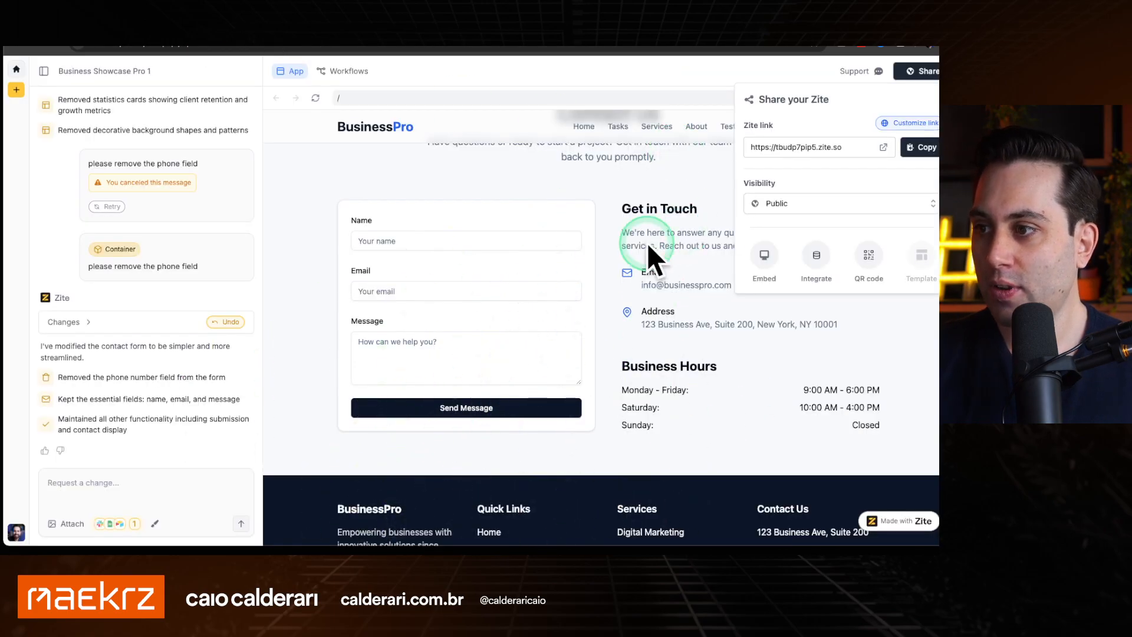
scroll(647, 209, "up", 20)
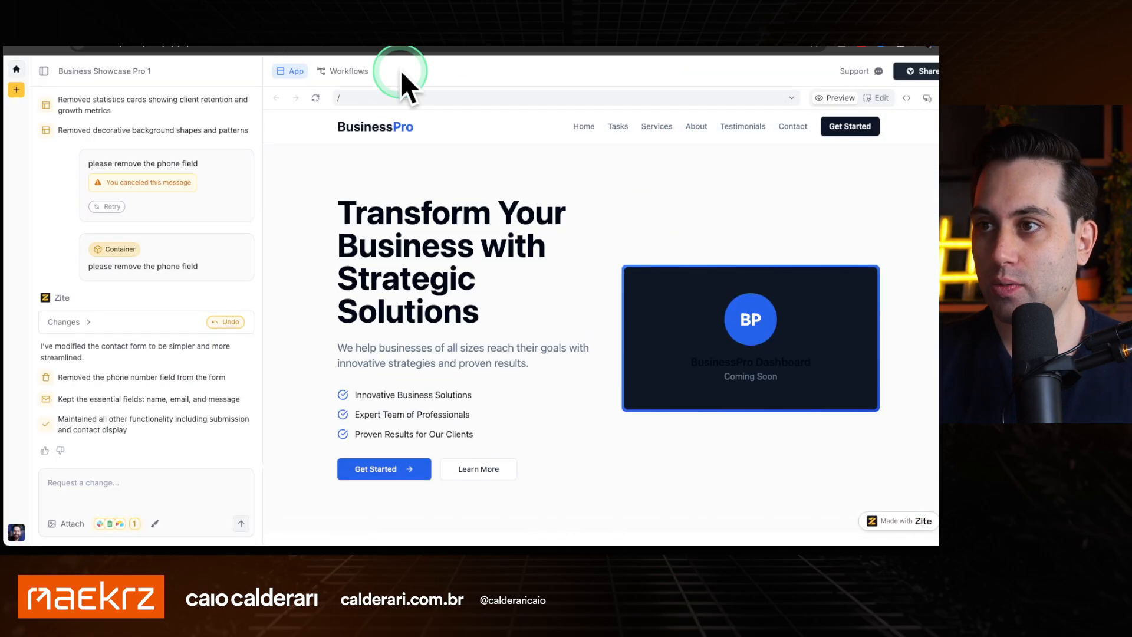
Open the Gratitude Journal project, examine its sharing options and close them
left_click(320, 34)
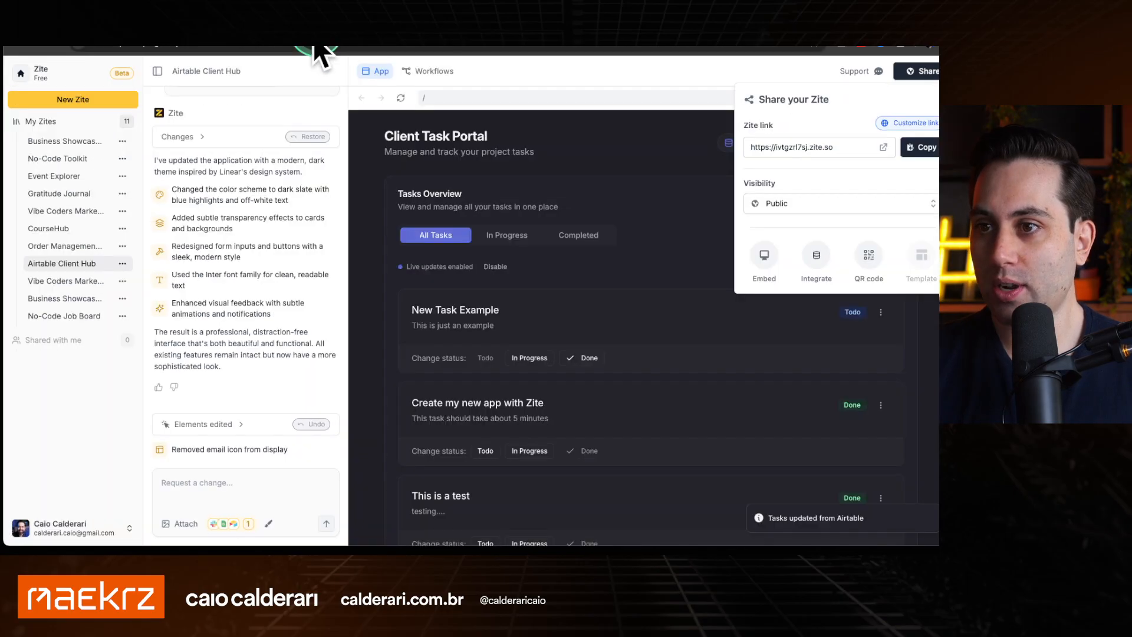
left_click(54, 178)
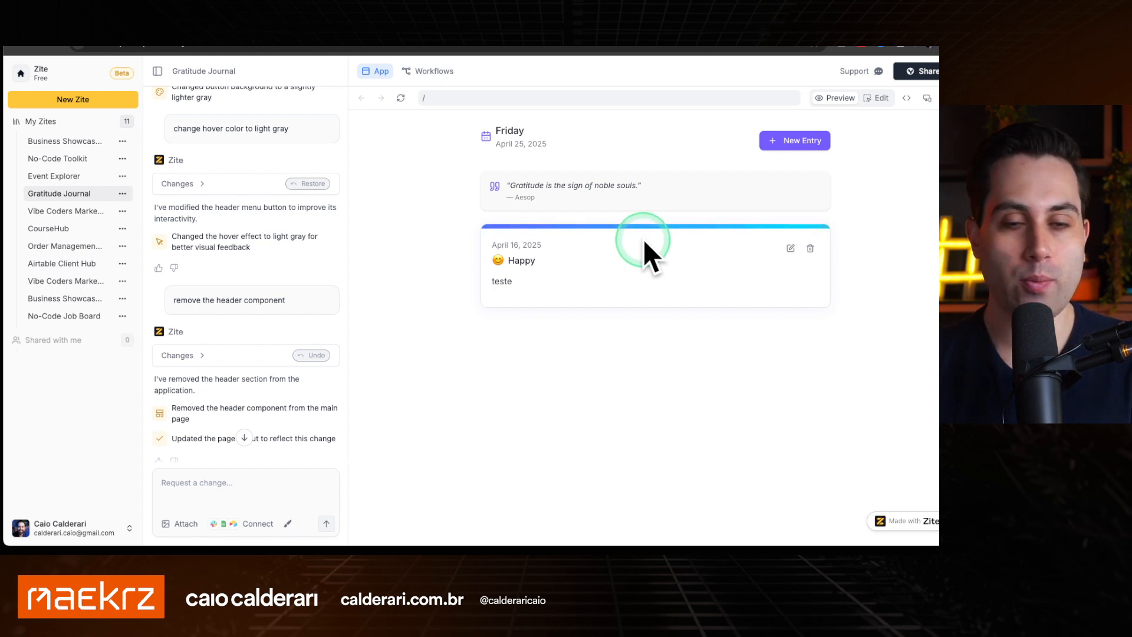
left_click(922, 73)
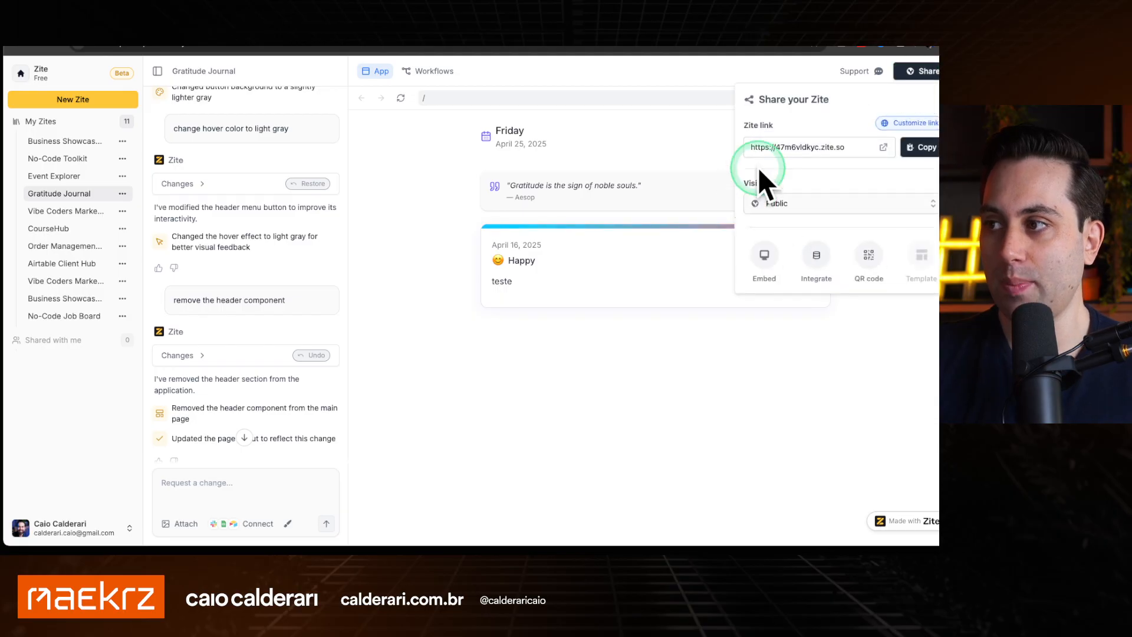
left_click(758, 377)
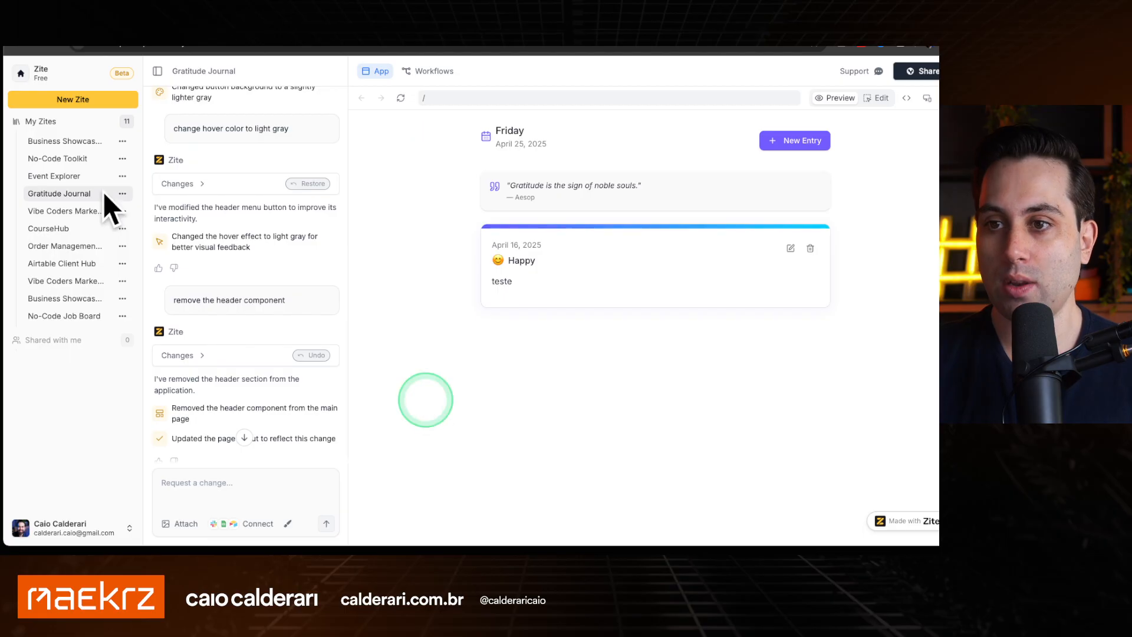
Open the Event Explorer project and view its featured events section
left_click(69, 180)
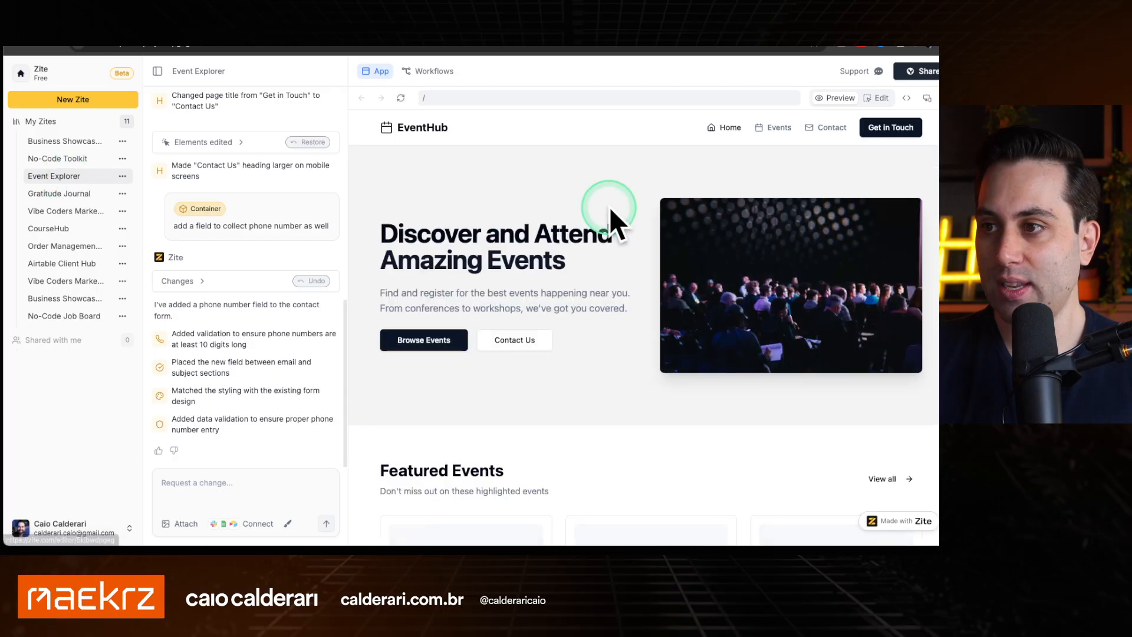
scroll(609, 207, "down", 5)
left_click(521, 234)
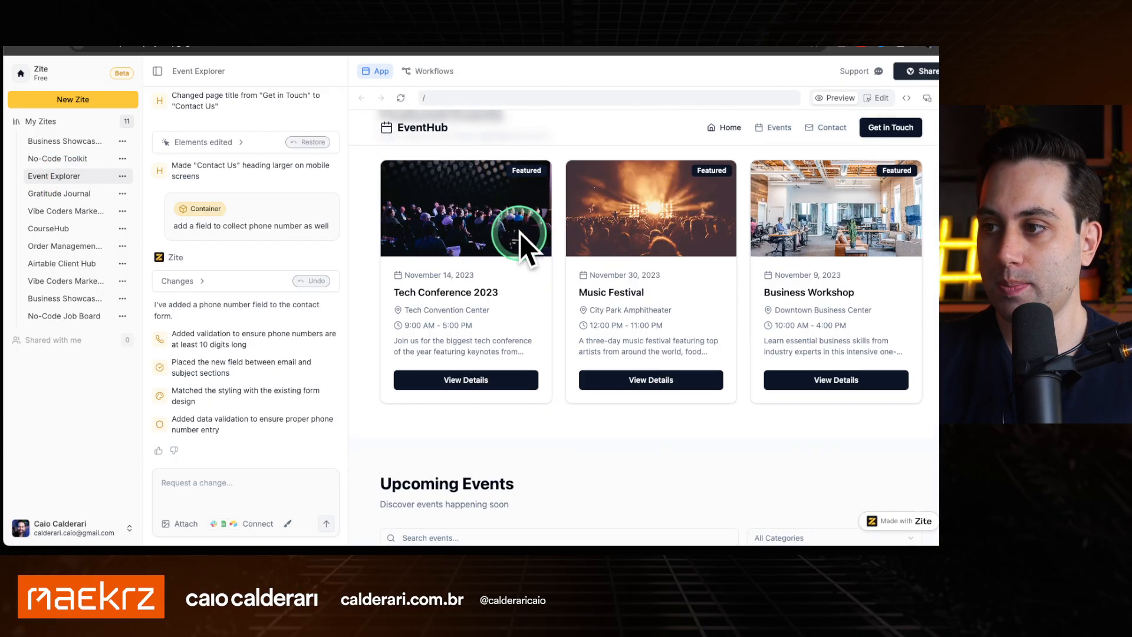
Open the No-Code Toolkit project, collapse the project sidebar and browse its featured tools and tool directory
left_click(57, 158)
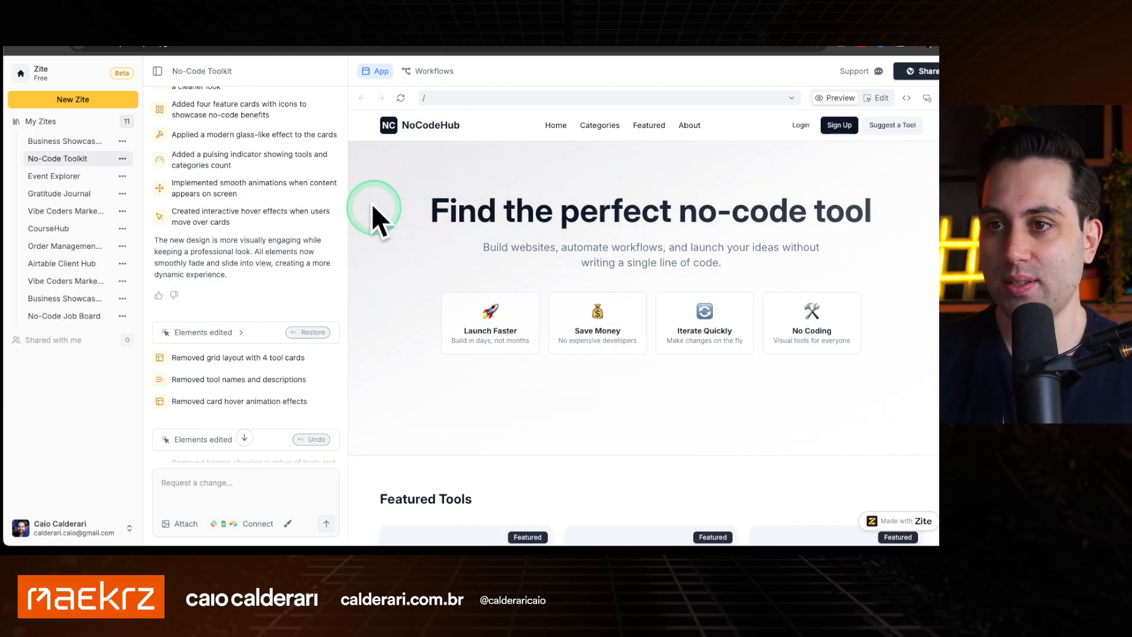
left_click(156, 72)
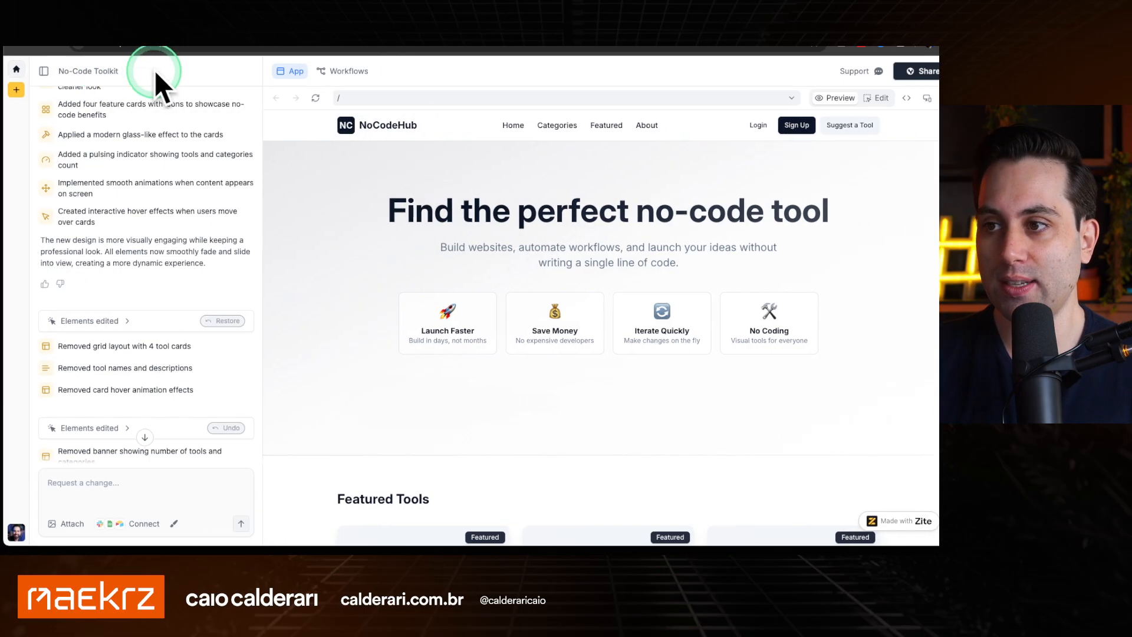
scroll(410, 221, "down", 6)
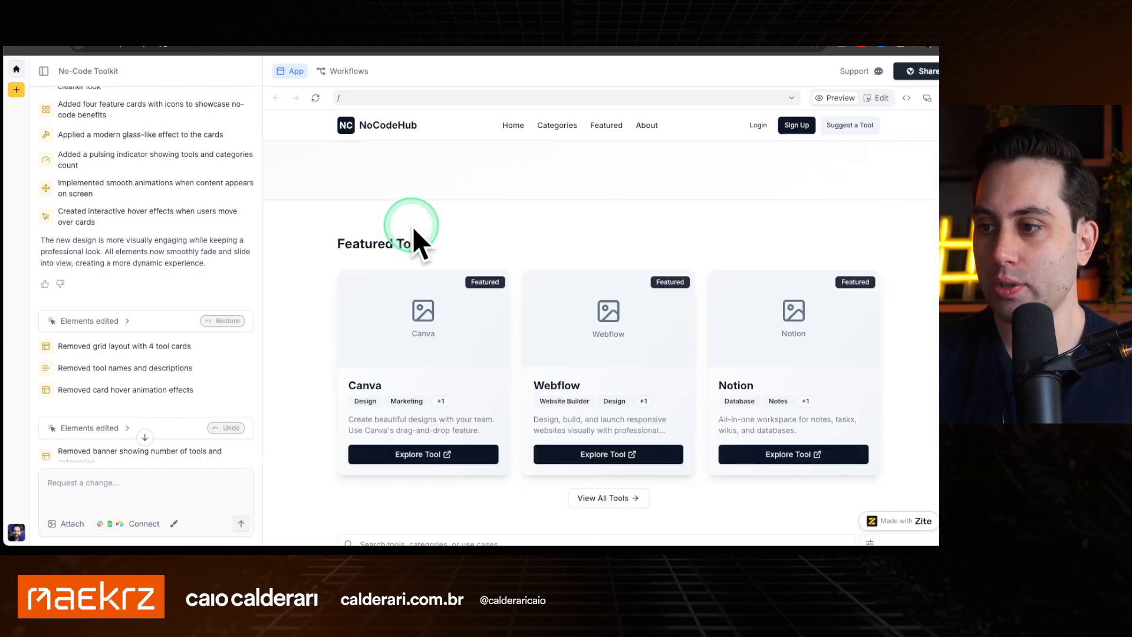
scroll(562, 296, "down", 4)
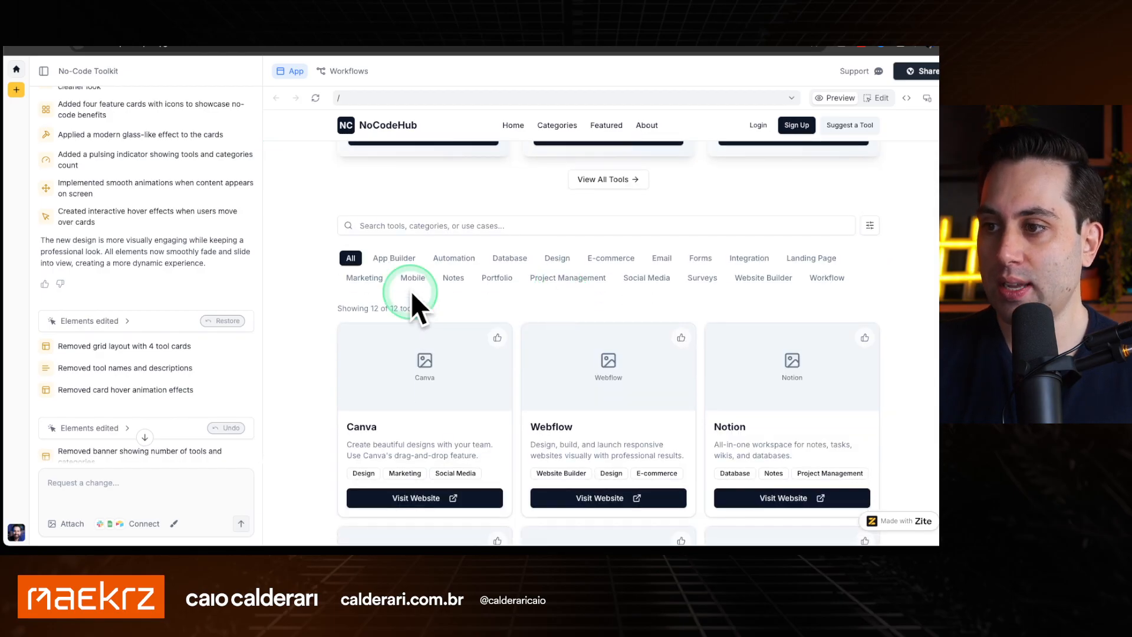
Filter the tool directory by App Builder and by Database, and view the Suggest a Tool form without submitting it
left_click(399, 258)
left_click(511, 259)
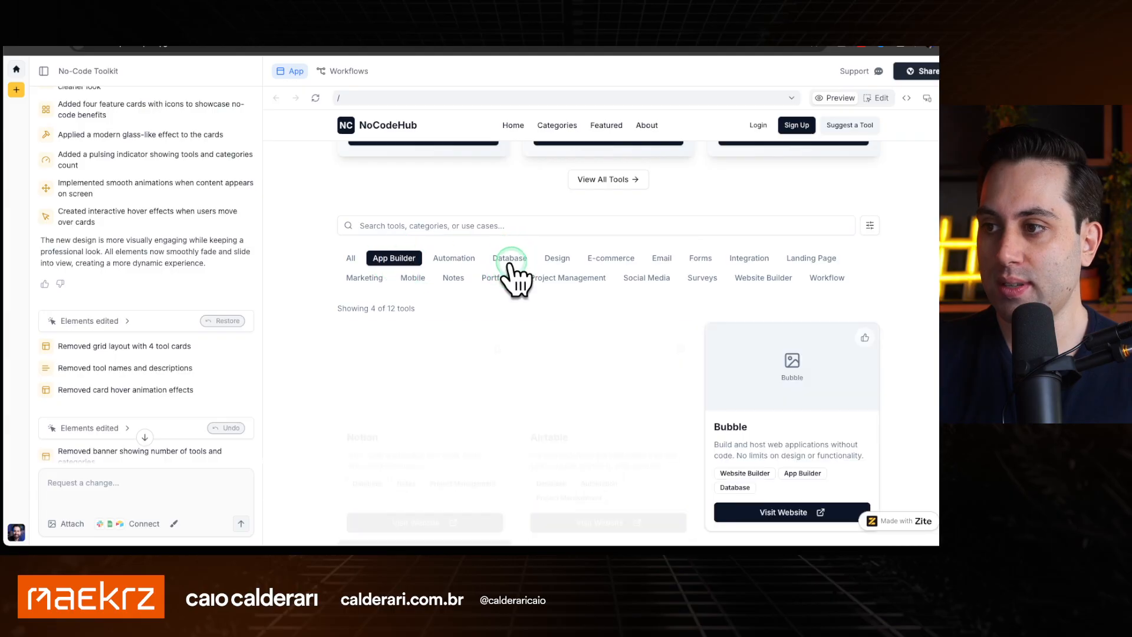
scroll(479, 283, "down", 7)
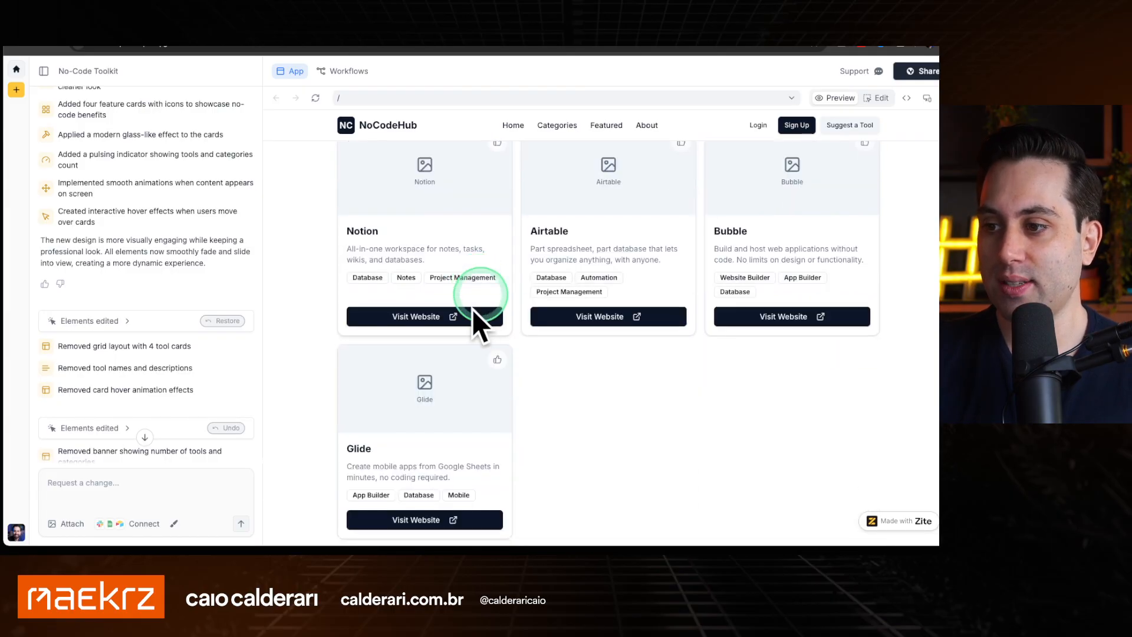
scroll(477, 307, "up", 12)
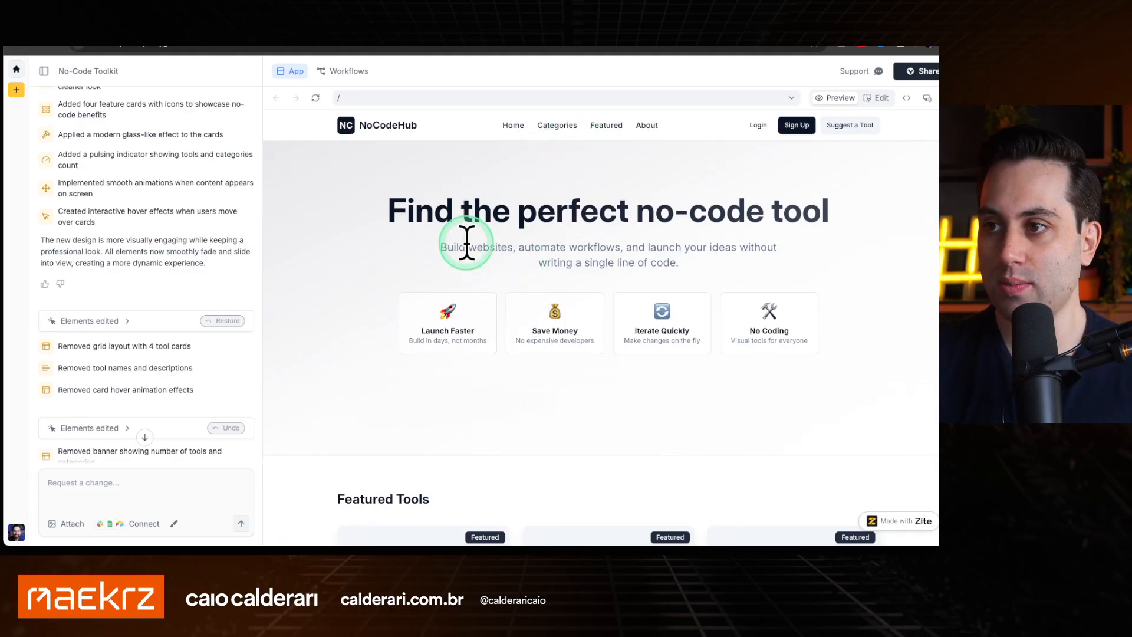
left_click(856, 127)
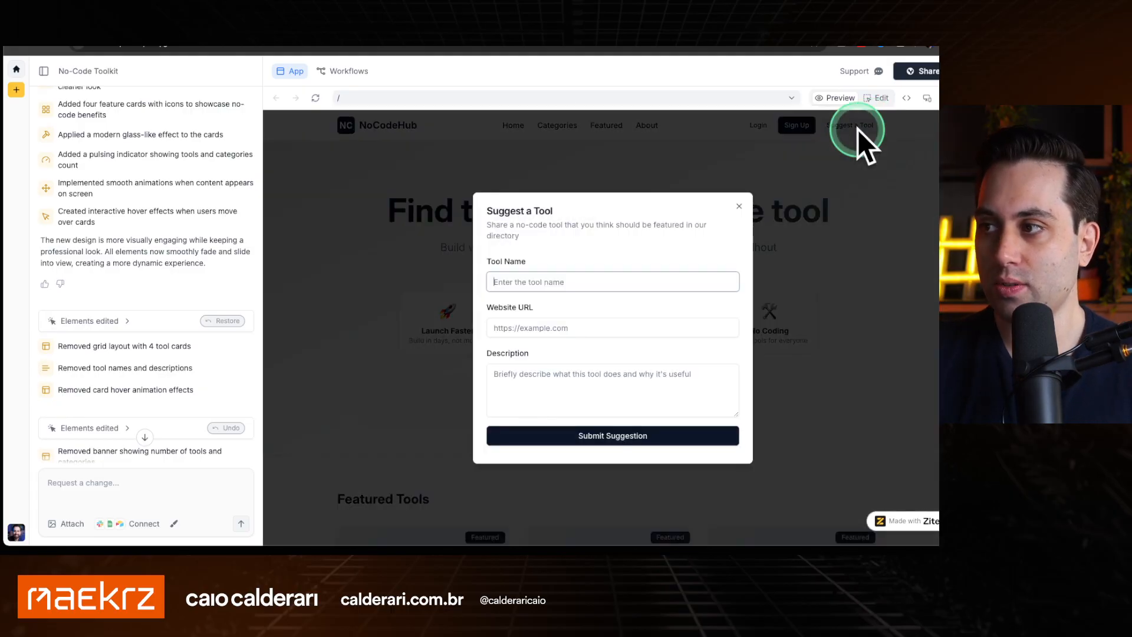
left_click(739, 206)
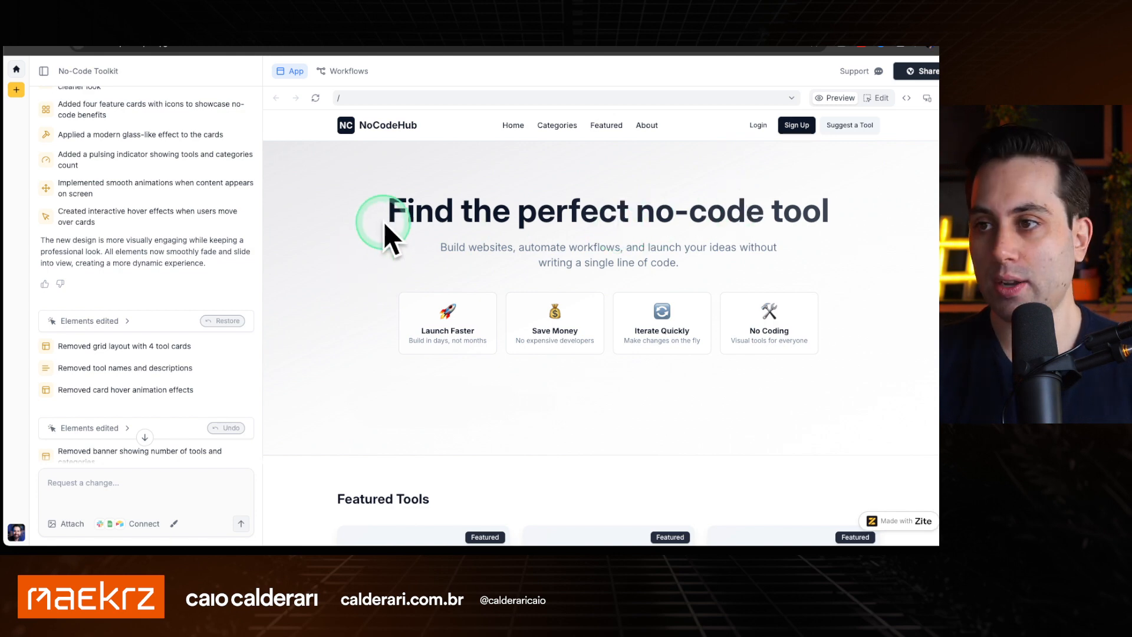
Go back through Business Showcase Pro 1 to the Zite home page and look over all existing projects
left_click(106, 48)
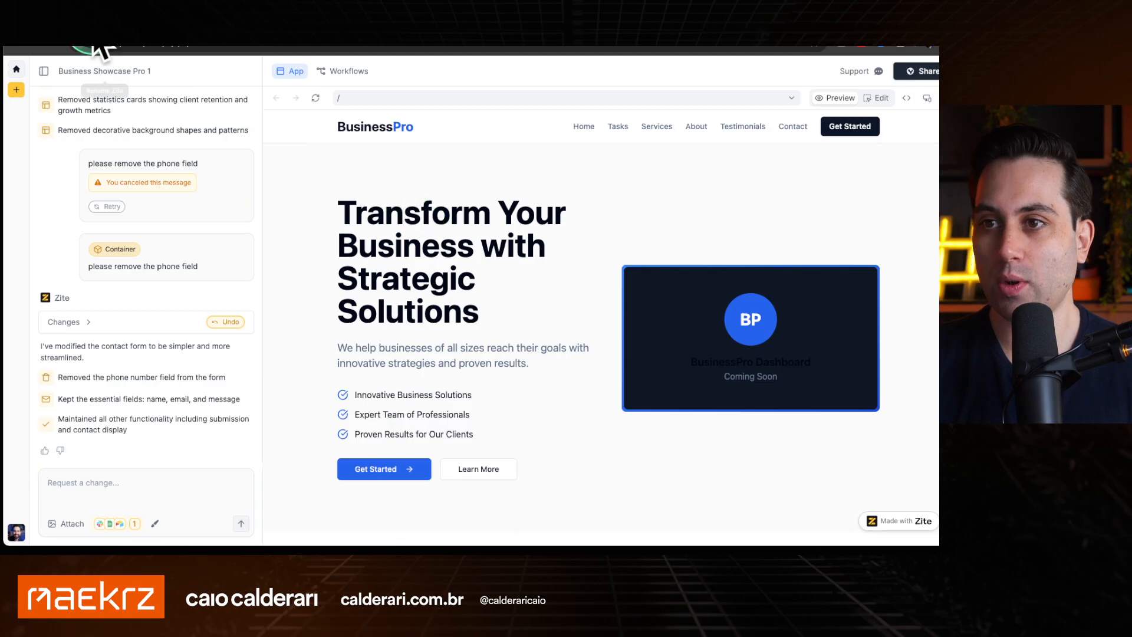
left_click(41, 70)
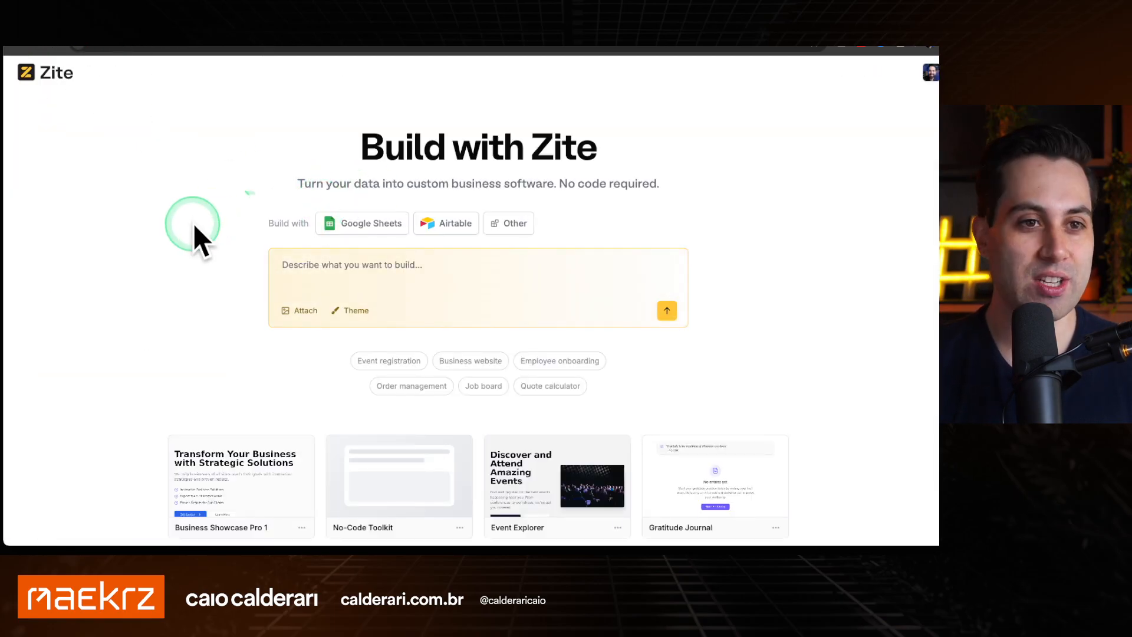
scroll(194, 224, "down", 4)
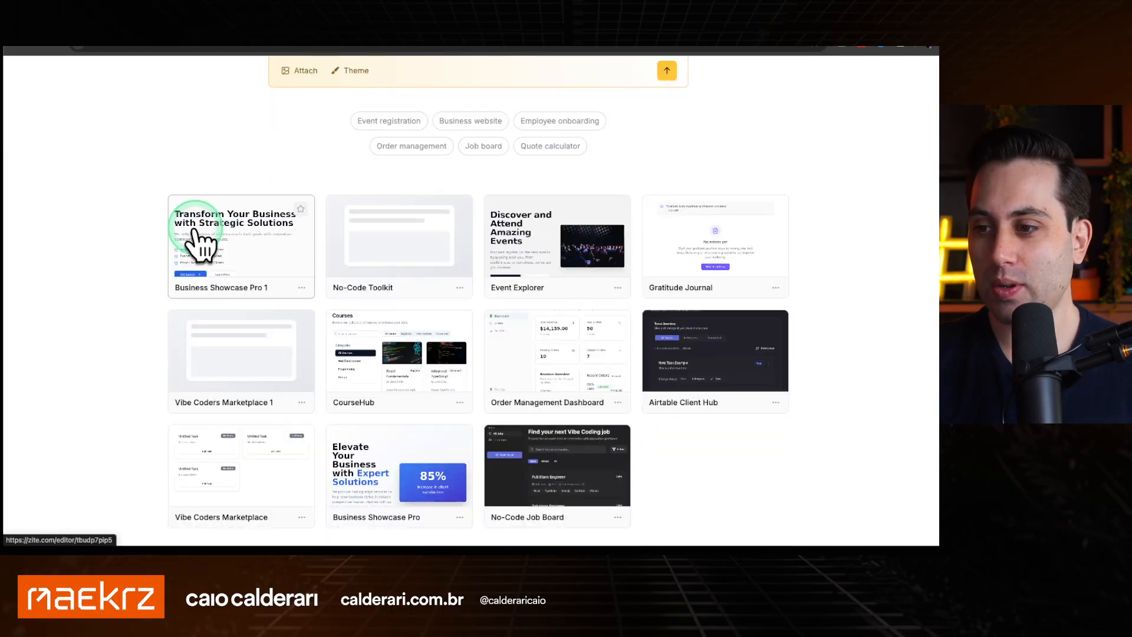
scroll(207, 283, "up", 4)
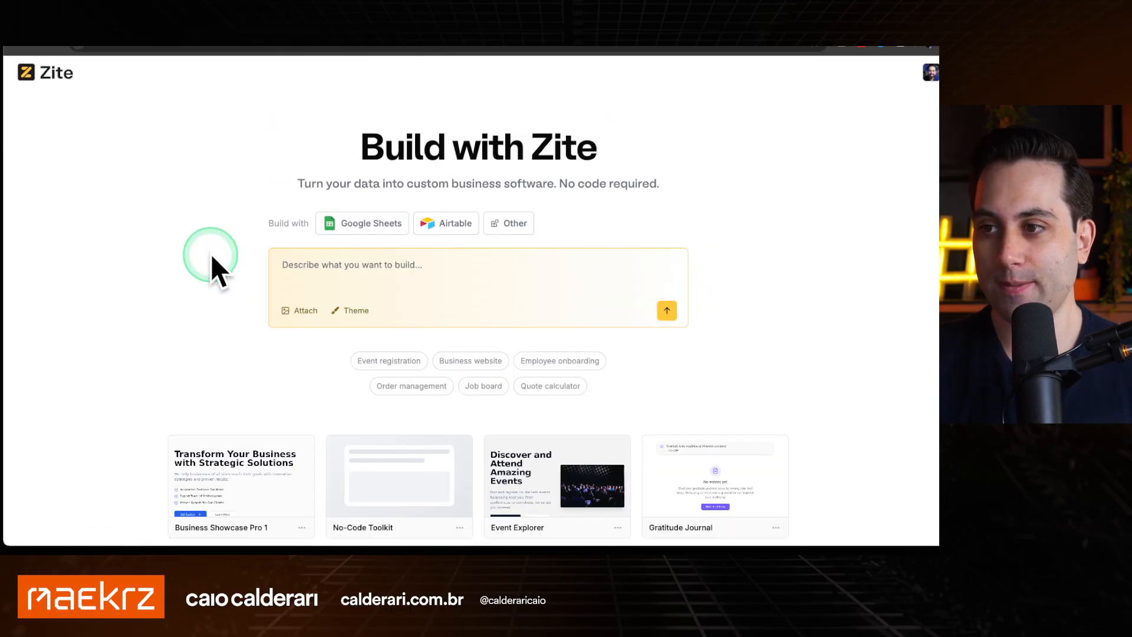